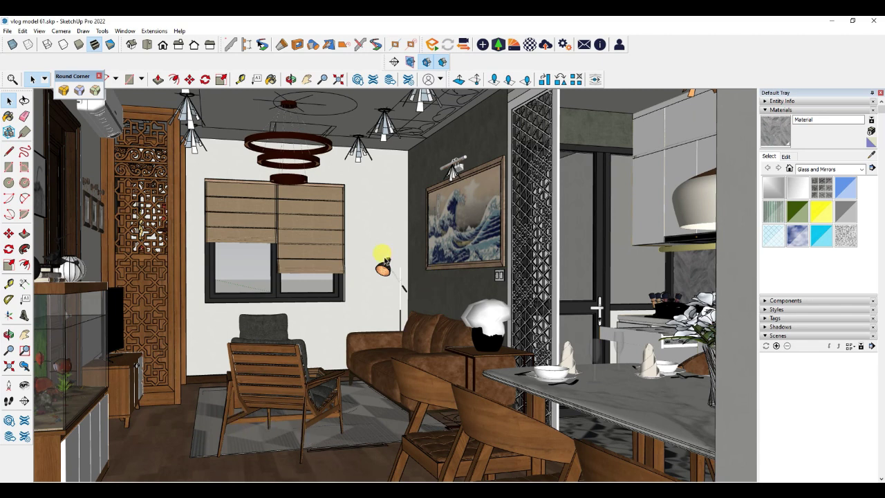
right_click(385, 258)
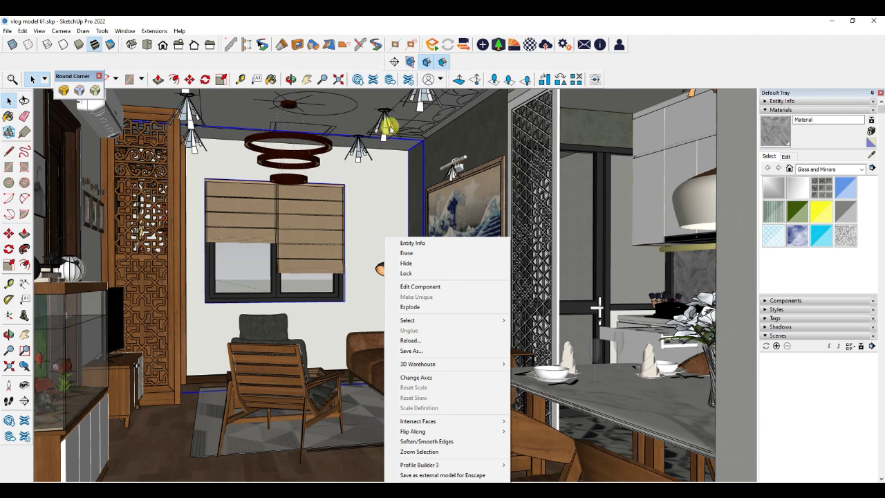
left_click(387, 126)
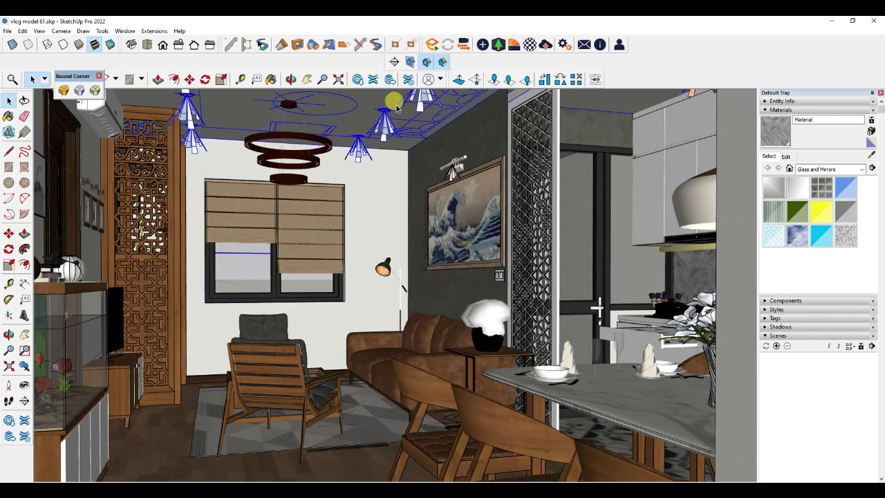
right_click(332, 360)
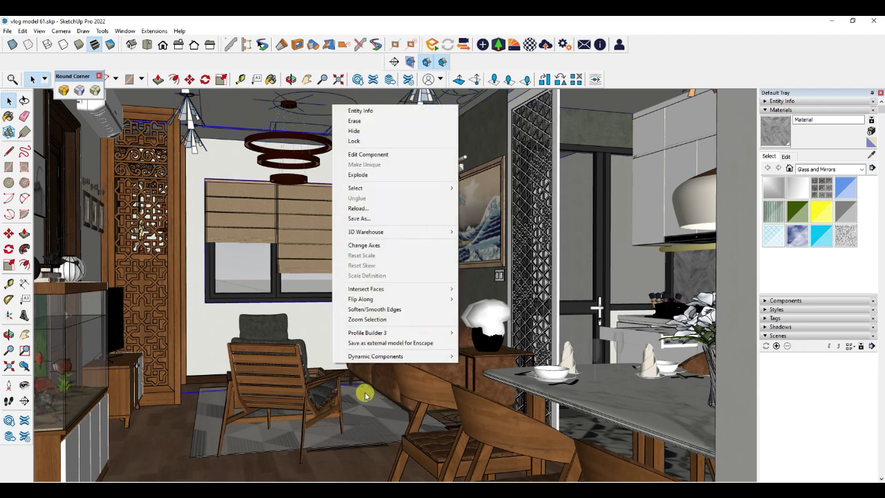
key("Escape")
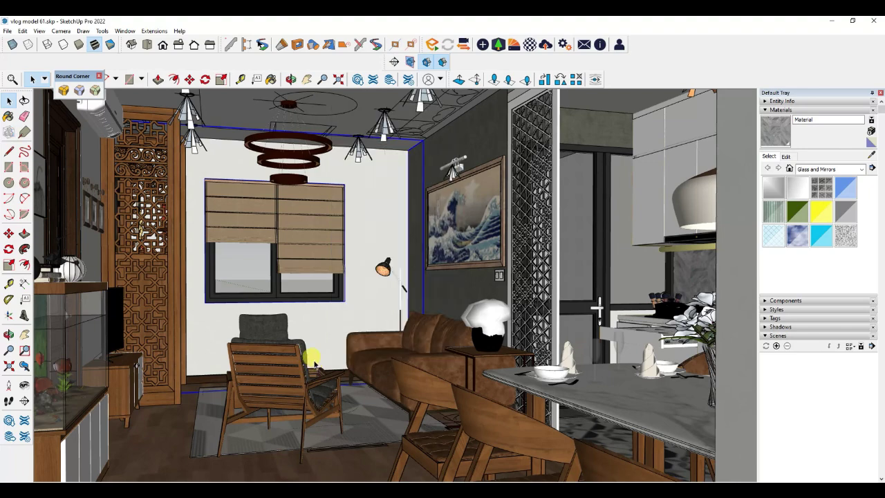
scroll(323, 355, "up", 3)
scroll(324, 354, "down", 2)
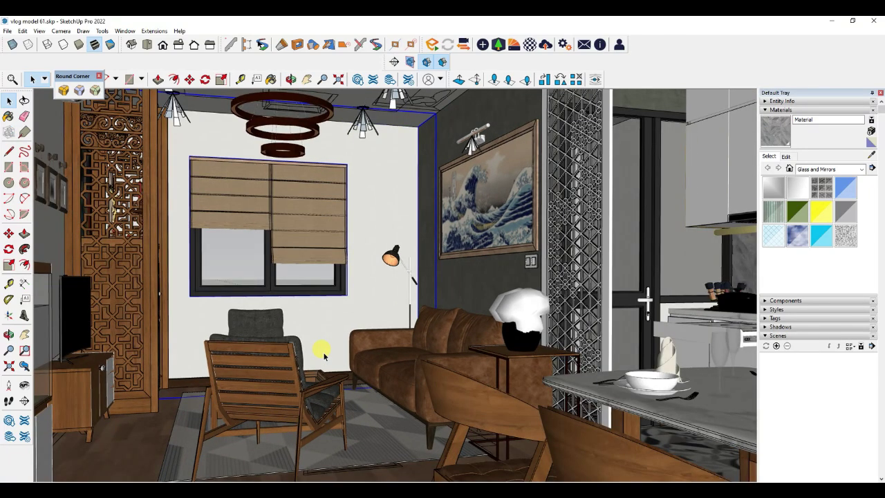
scroll(323, 354, "down", 2)
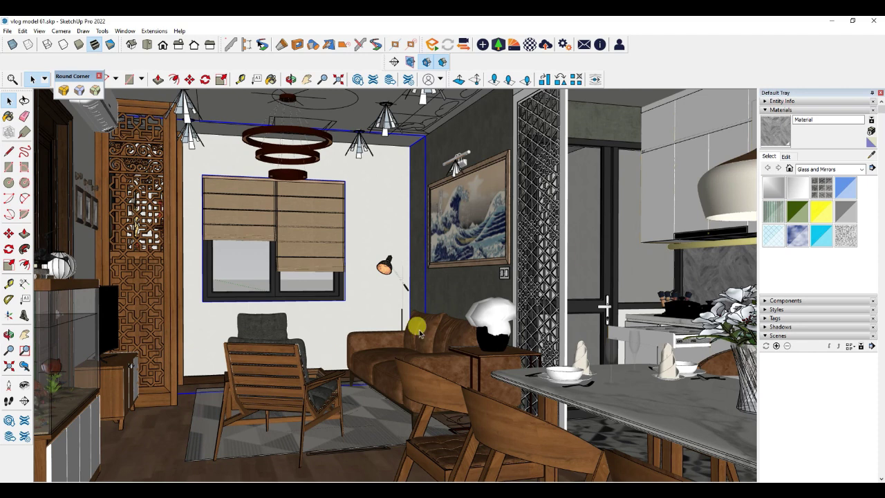
- Undock the Default Tray as a compact floating window and open the Enscape Material Editor clear of the seating area
left_click(821, 92)
left_click_drag(821, 92, 817, 344)
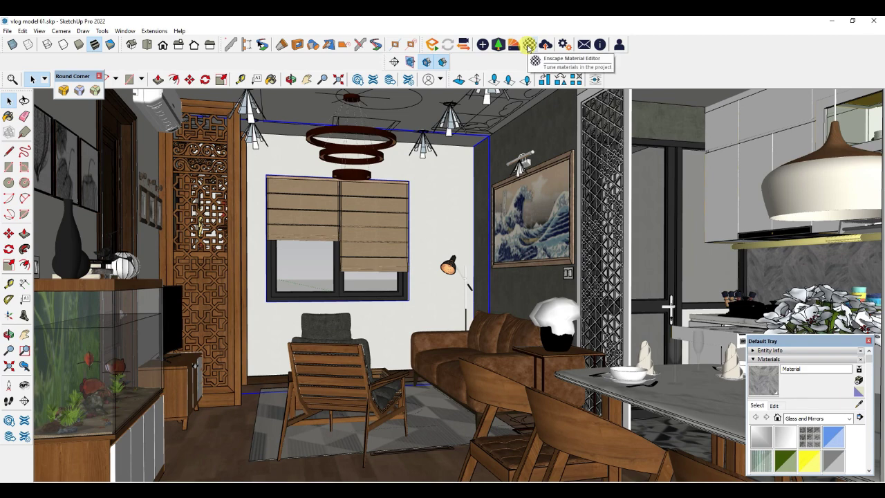
left_click(529, 48)
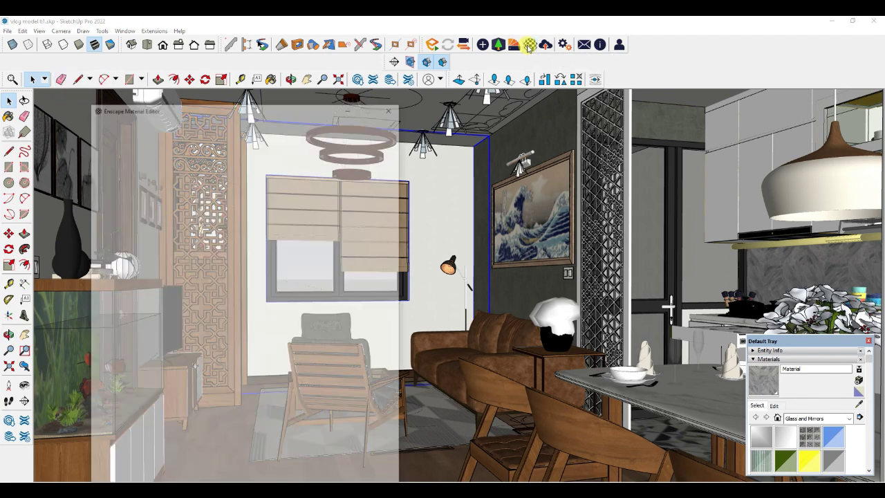
left_click_drag(267, 109, 172, 103)
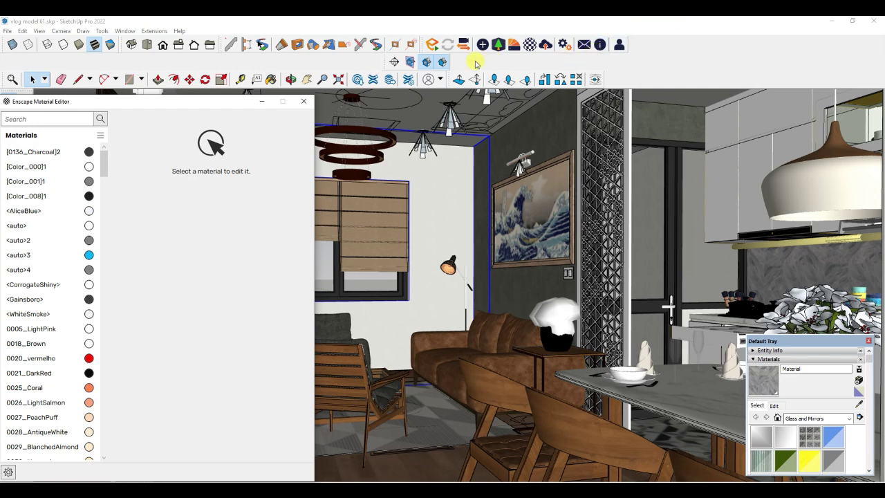
- Start the Enscape render in a small window beside the model and synchronize its view with the model
left_click(432, 45)
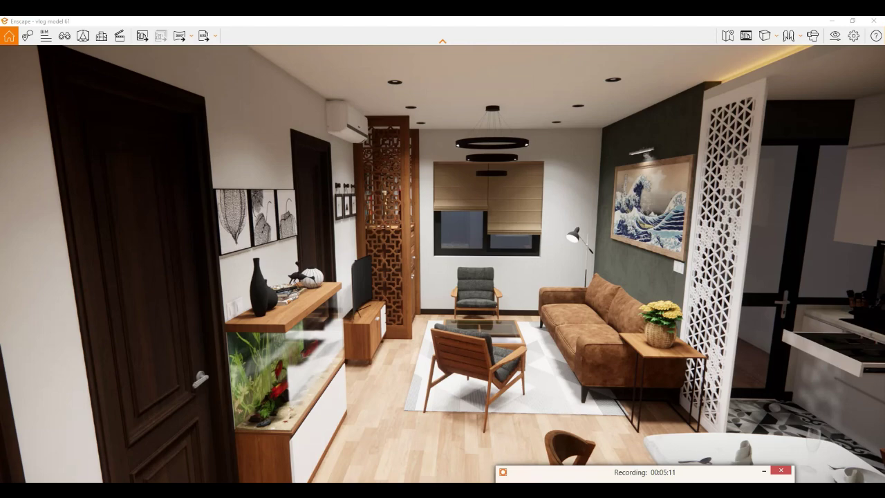
mouse_move(445, 20)
left_mouse_down()
mouse_move(400, 100)
mouse_move(582, 121)
mouse_move(697, 52)
left_mouse_up()
left_click_drag(525, 119, 615, 125)
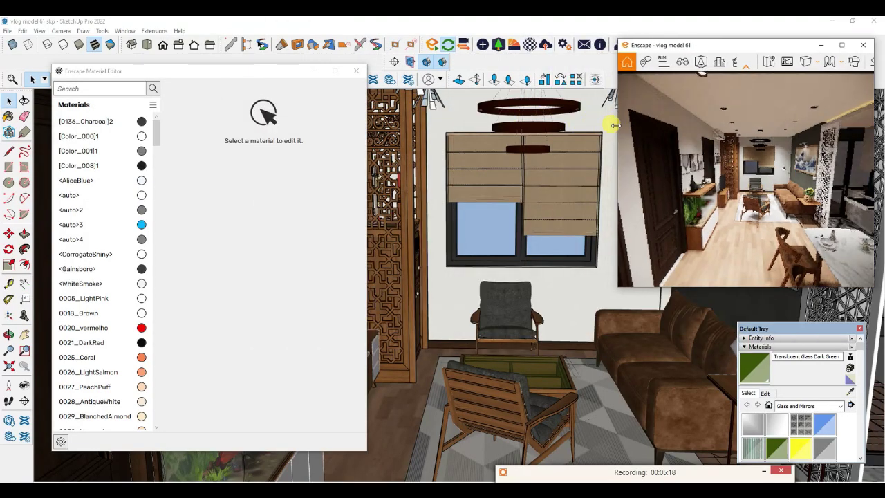
left_click_drag(705, 39, 705, 10)
left_click_drag(678, 286, 678, 302)
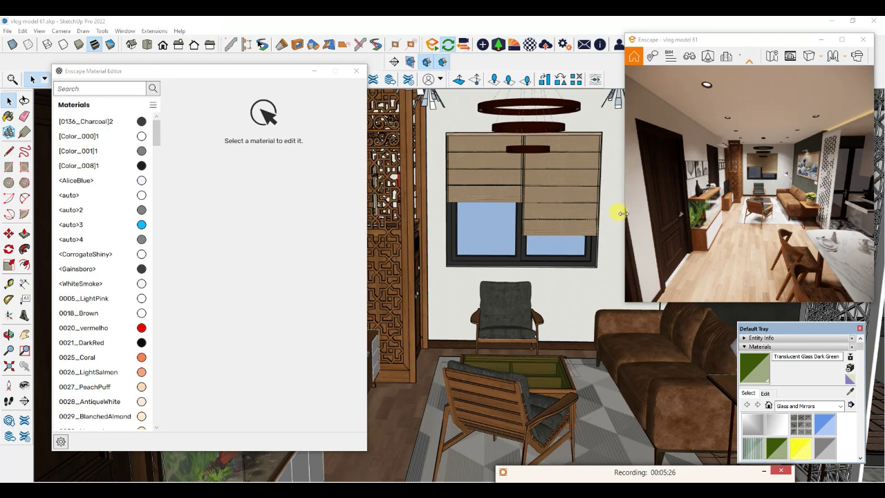
left_click_drag(627, 214, 615, 213)
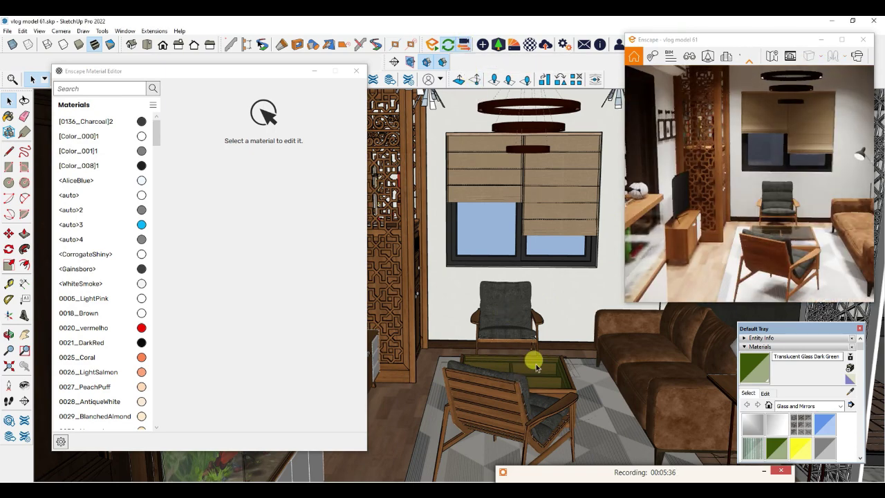
- Compare the living room's armchairs, coffee table and sofa in the model with the Enscape render
scroll(522, 382, "up", 4)
scroll(484, 320, "down", 4)
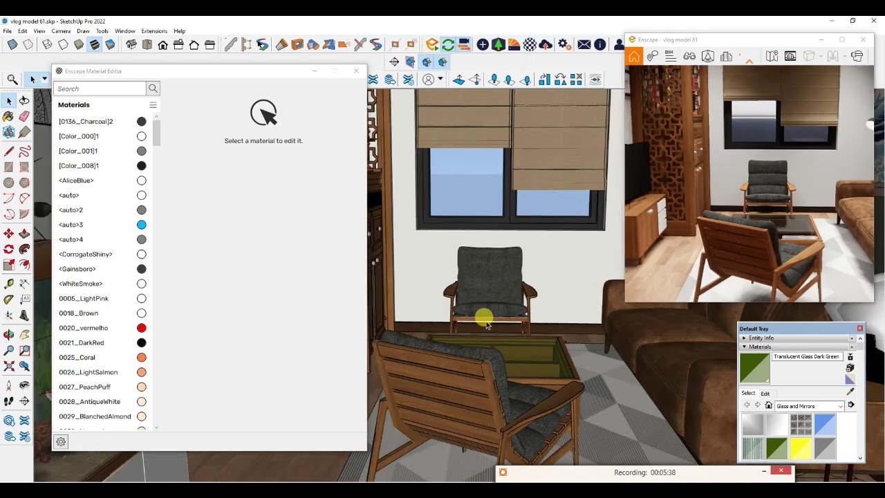
scroll(484, 314, "up", 3)
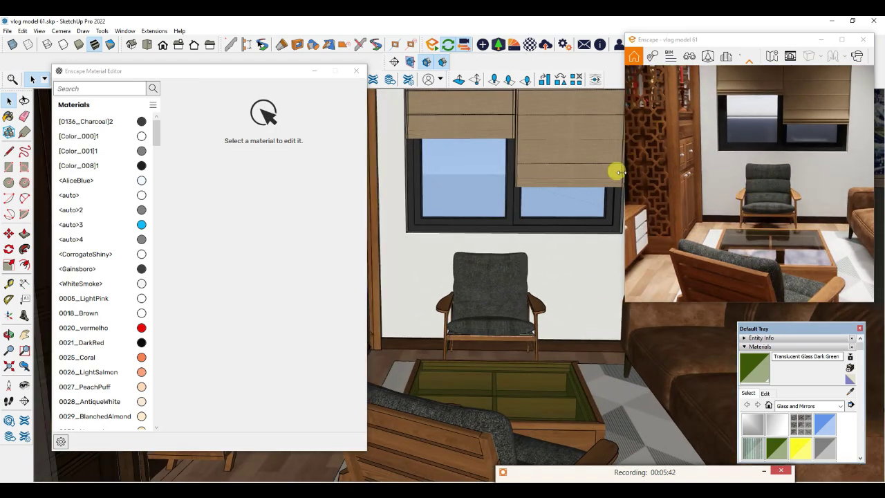
scroll(484, 311, "up", 6)
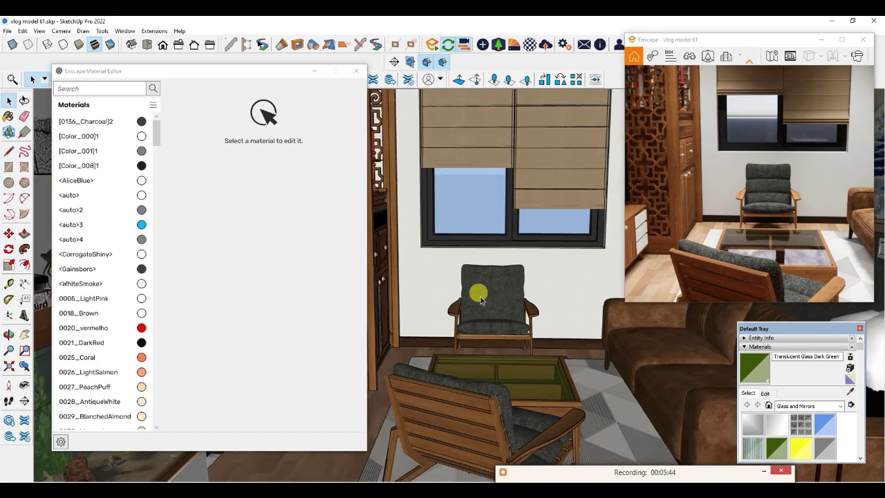
scroll(520, 333, "down", 8)
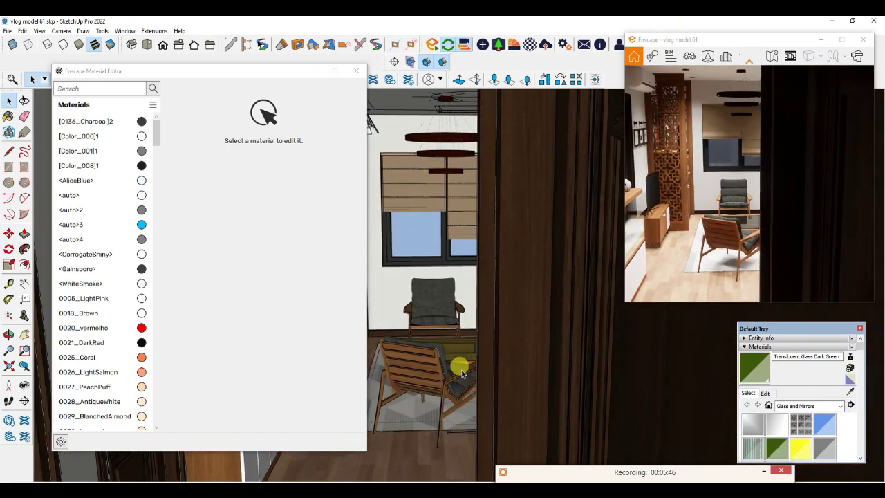
scroll(646, 331, "up", 2)
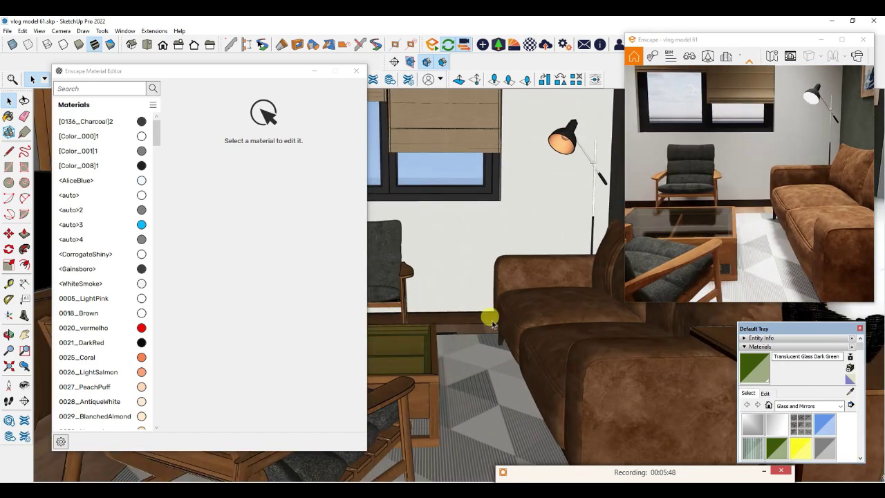
scroll(415, 281, "down", 4)
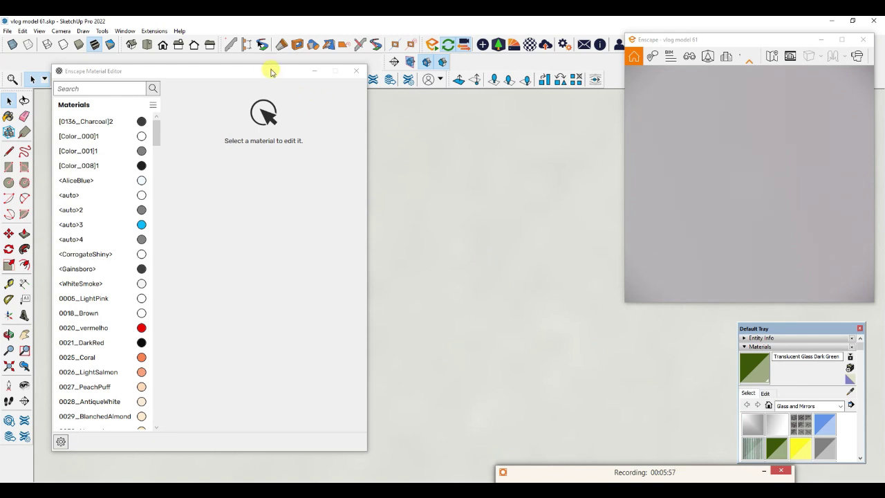
- Place a section plane on the apartment's long outer wall with the three doors, keeping the default name Section 6
left_click_drag(266, 70, 241, 123)
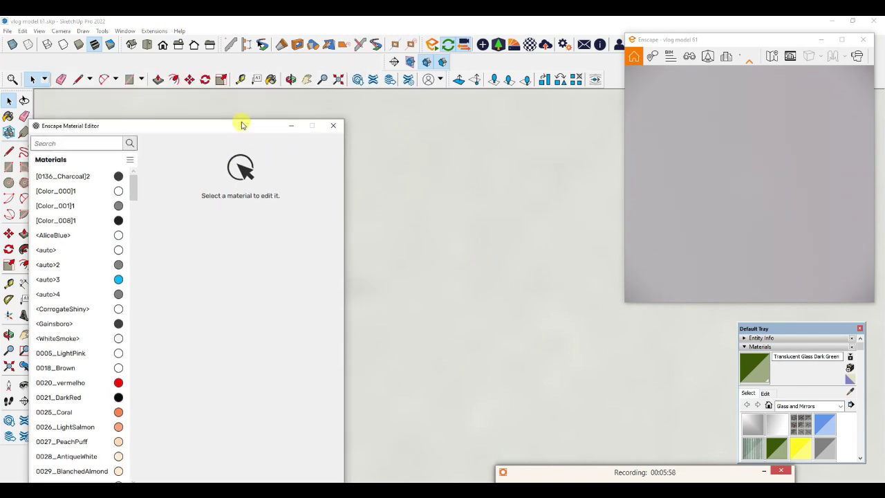
left_click(147, 44)
scroll(513, 274, "down", 10)
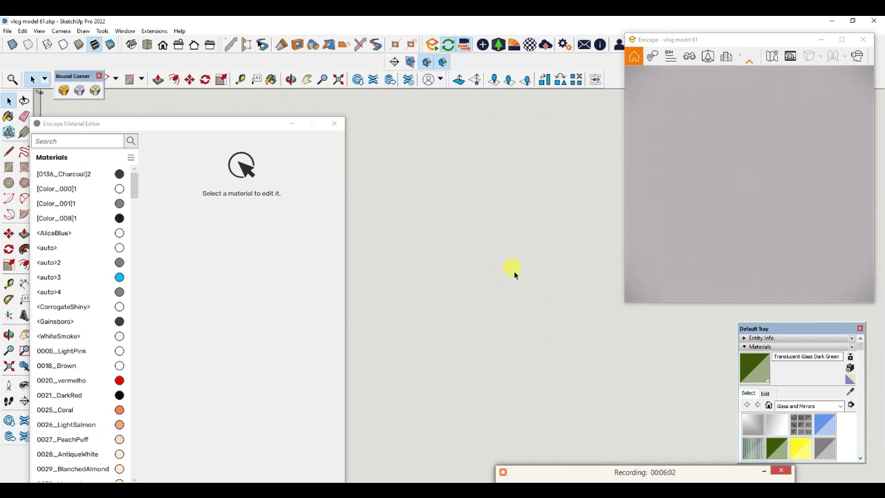
mouse_move(522, 235)
middle_mouse_down()
mouse_move(491, 259)
mouse_move(381, 163)
mouse_move(295, 124)
mouse_move(506, 331)
mouse_move(475, 286)
mouse_move(369, 227)
mouse_move(65, 200)
middle_mouse_up()
scroll(430, 354, "up", 3)
scroll(430, 353, "up", 3)
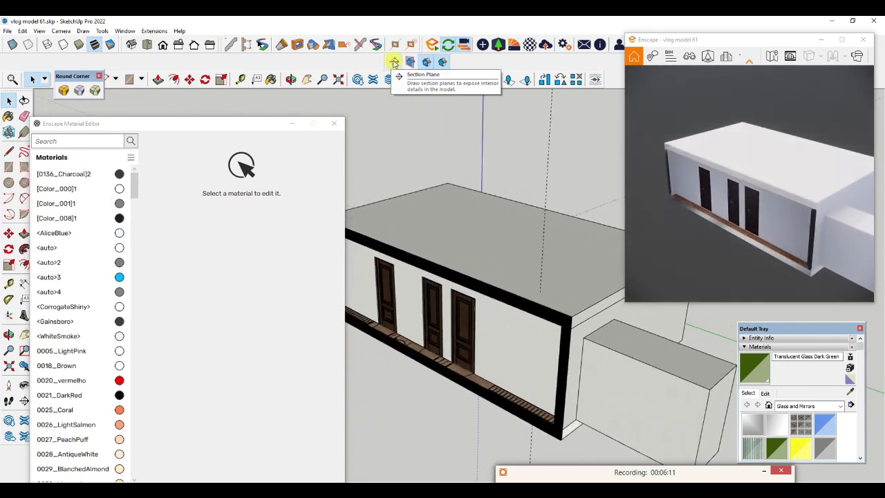
left_click(394, 63)
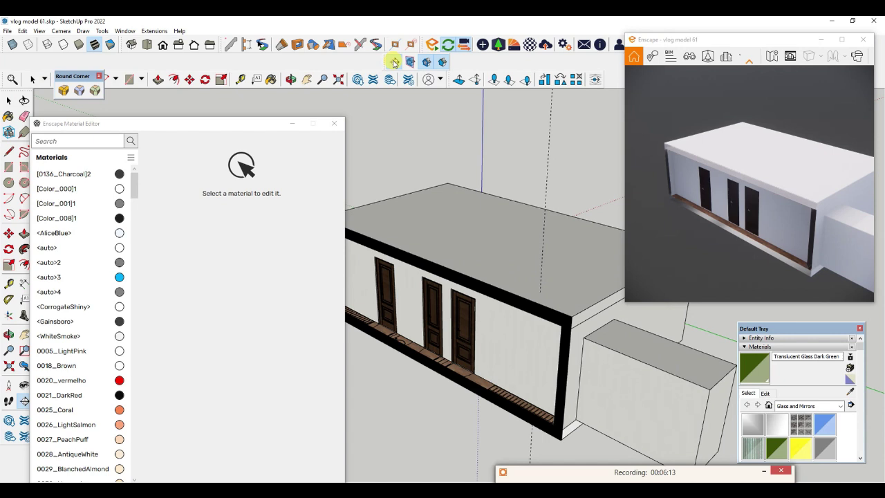
left_click(503, 349)
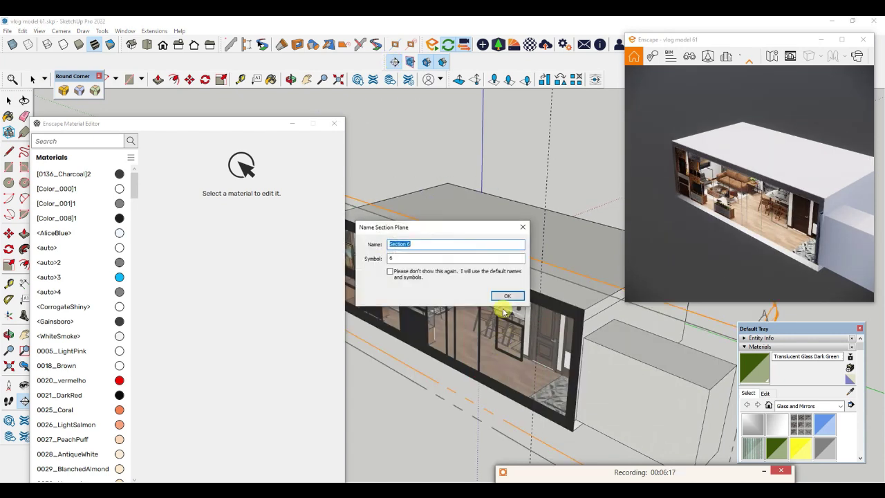
left_click(504, 298)
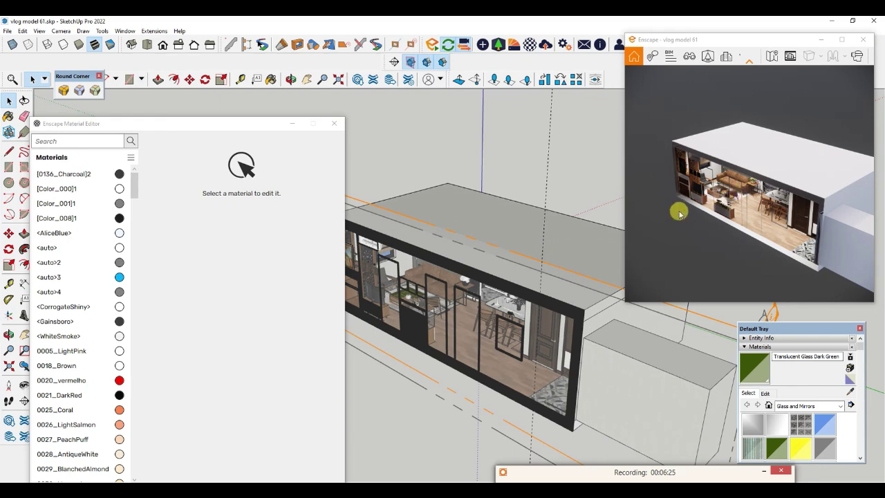
- Move the new section plane inward along the red axis to cut past the wall and expose the living and dining areas
left_click(435, 382)
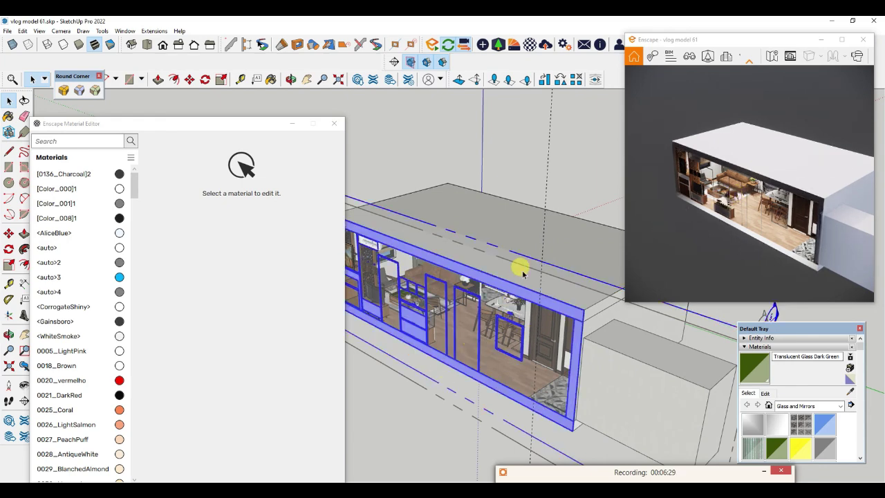
scroll(522, 273, "down", 2)
scroll(518, 268, "down", 2)
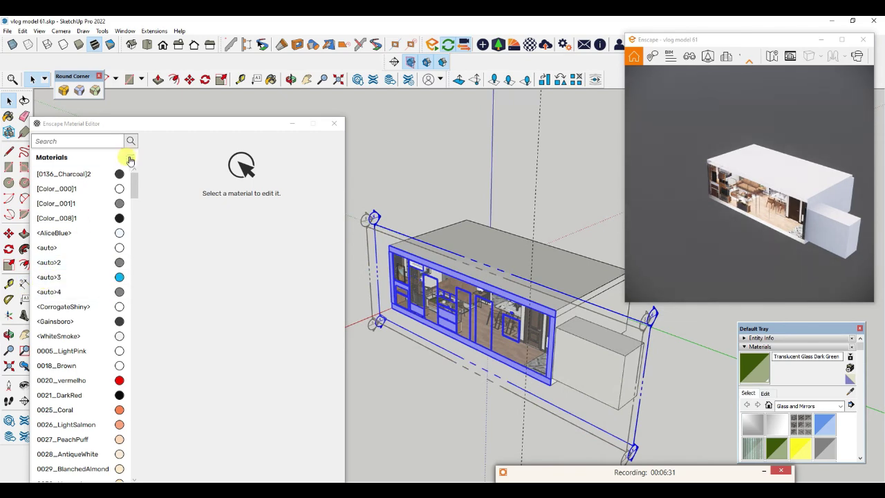
left_click(9, 233)
scroll(390, 323, "up", 1)
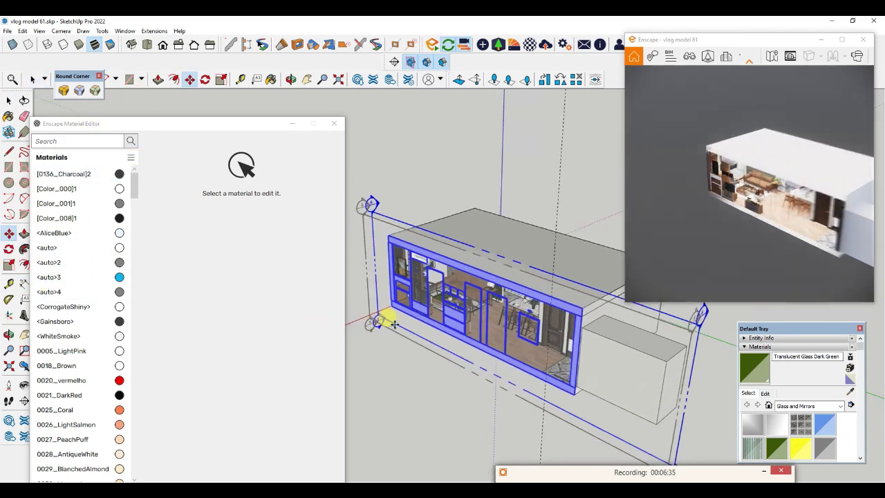
scroll(394, 323, "up", 1)
scroll(399, 324, "up", 1)
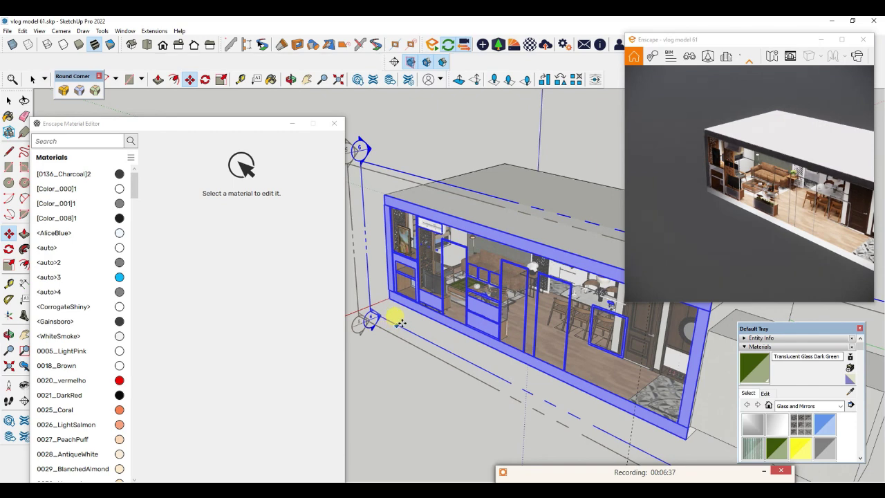
left_click(401, 323)
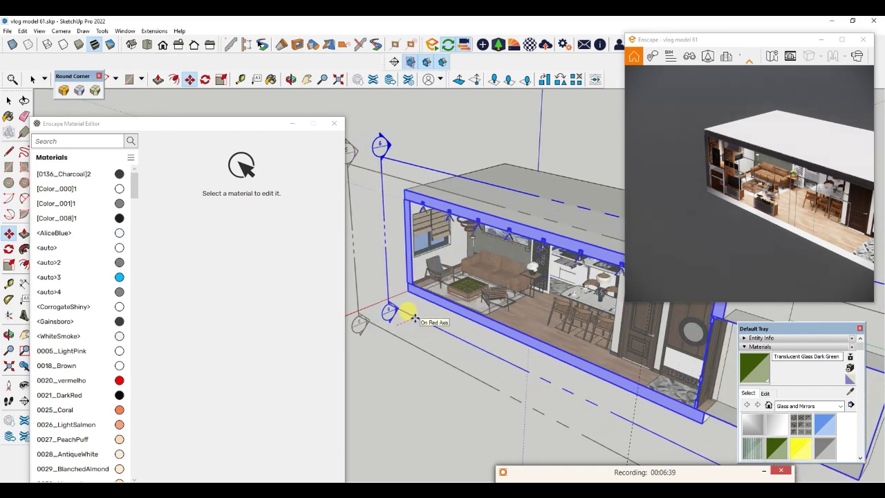
left_click(407, 314)
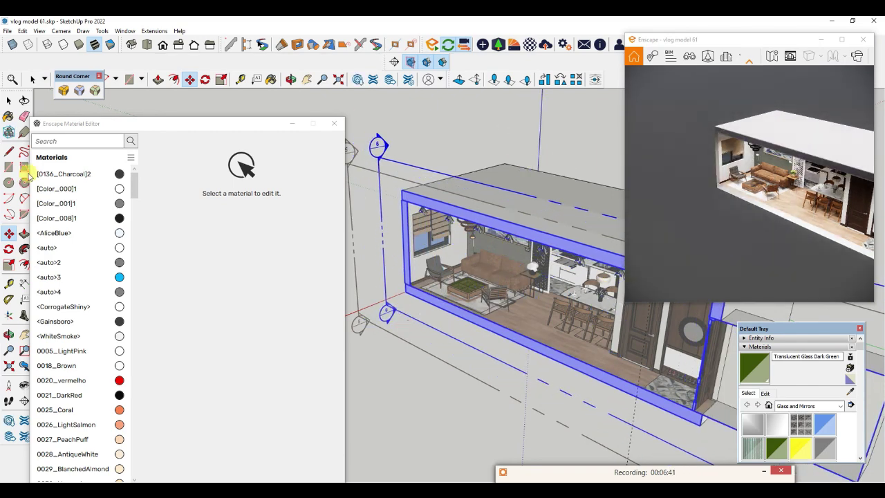
left_click(8, 100)
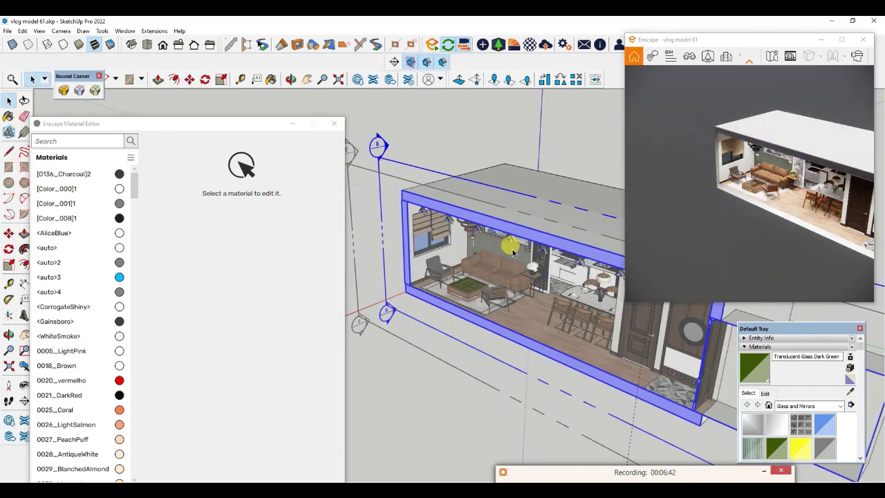
- Hide the section plane symbols while keeping the section cut active for working on the living room
left_click(410, 64)
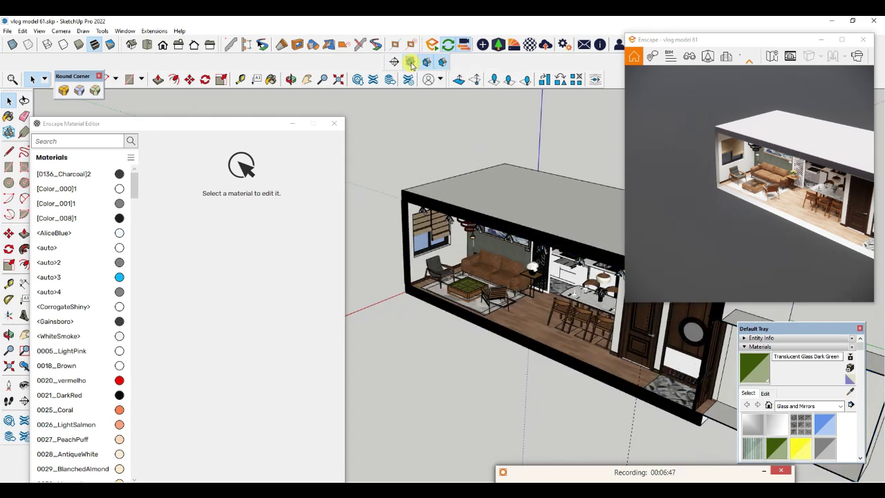
scroll(517, 258, "up", 10)
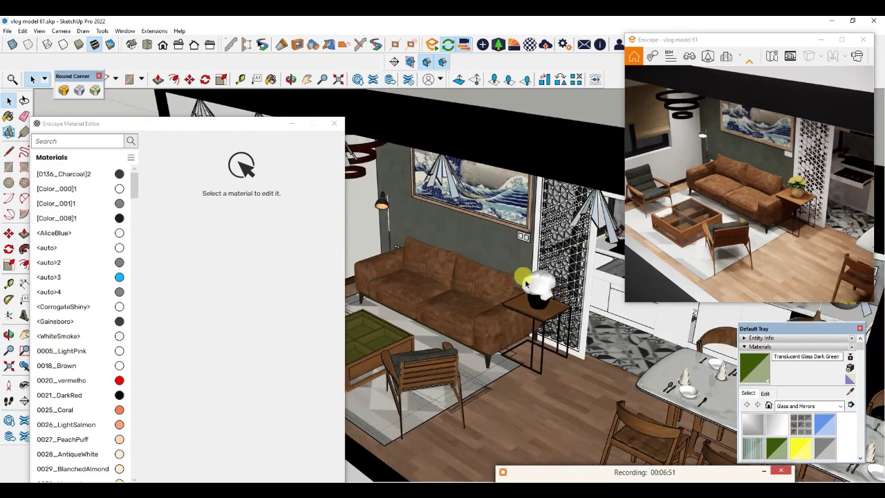
middle_click_drag(526, 284, 507, 186)
scroll(461, 332, "up", 3)
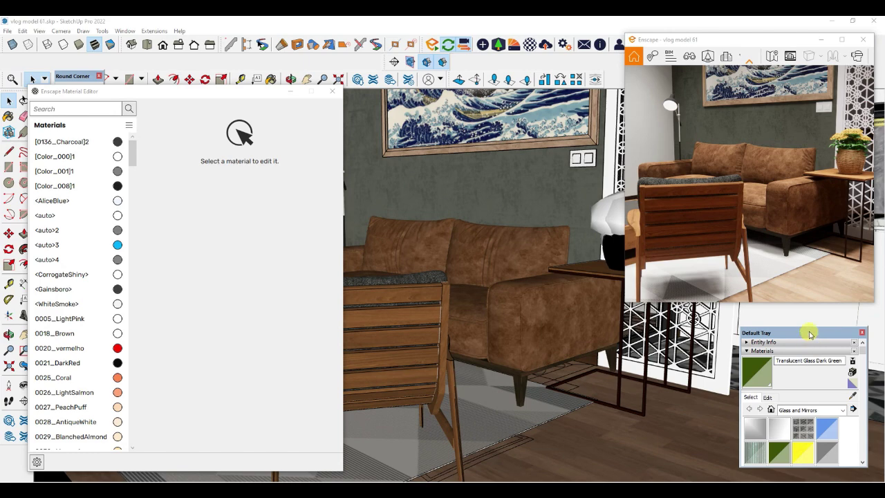
- Sample the brown leather material from the sofa's backrest cushion to load it for editing
left_click_drag(194, 94, 187, 93)
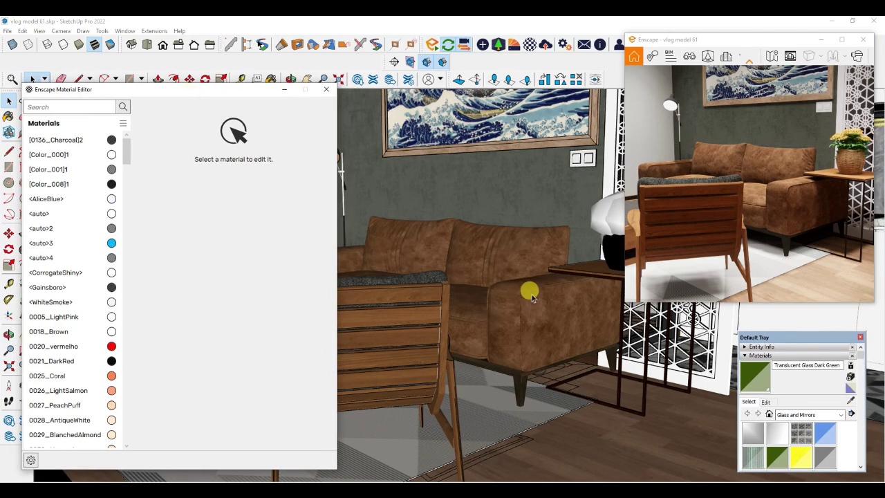
scroll(525, 292, "up", 3)
scroll(524, 289, "up", 3)
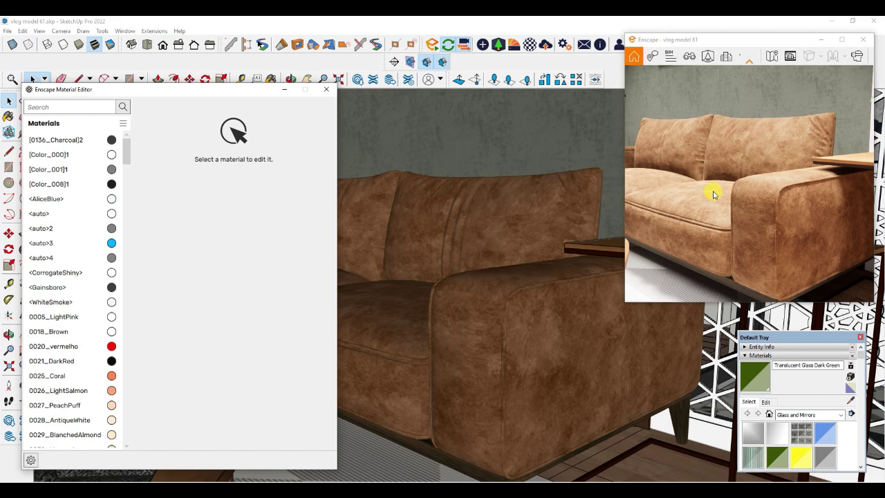
scroll(732, 192, "down", 2)
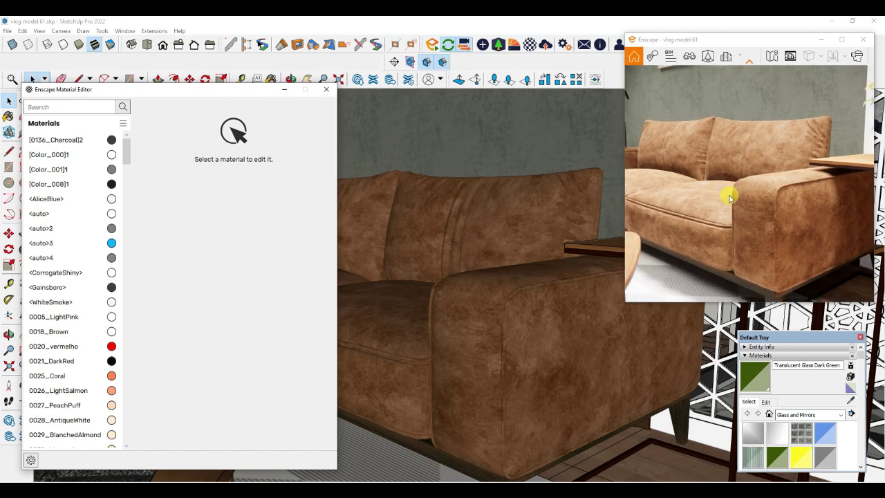
left_click_drag(200, 93, 210, 81)
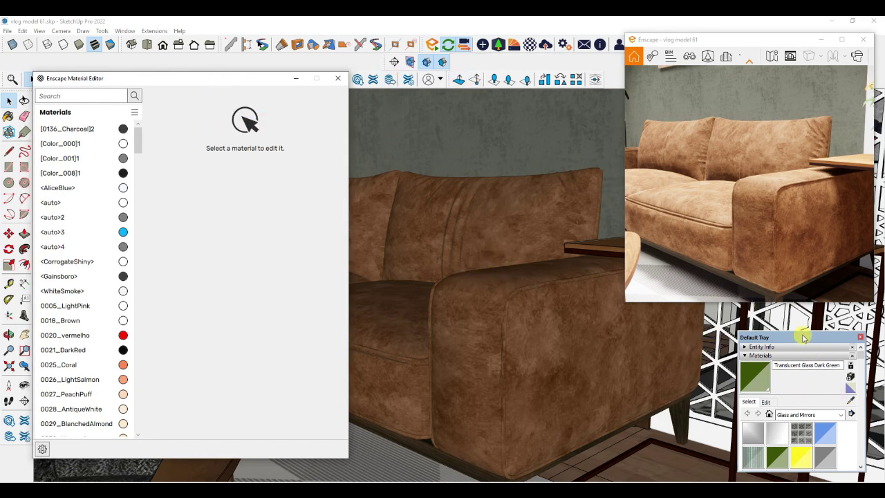
mouse_move(799, 337)
left_mouse_down()
mouse_move(787, 330)
mouse_move(797, 334)
left_mouse_up()
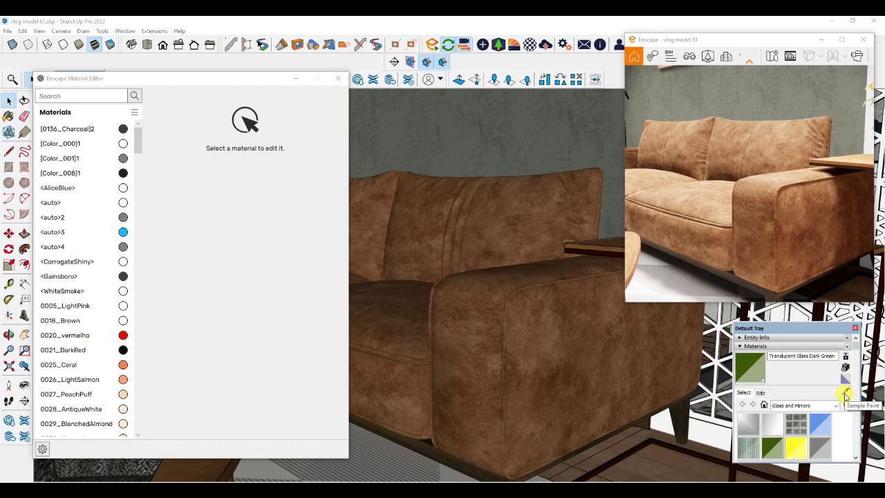
left_click(845, 394)
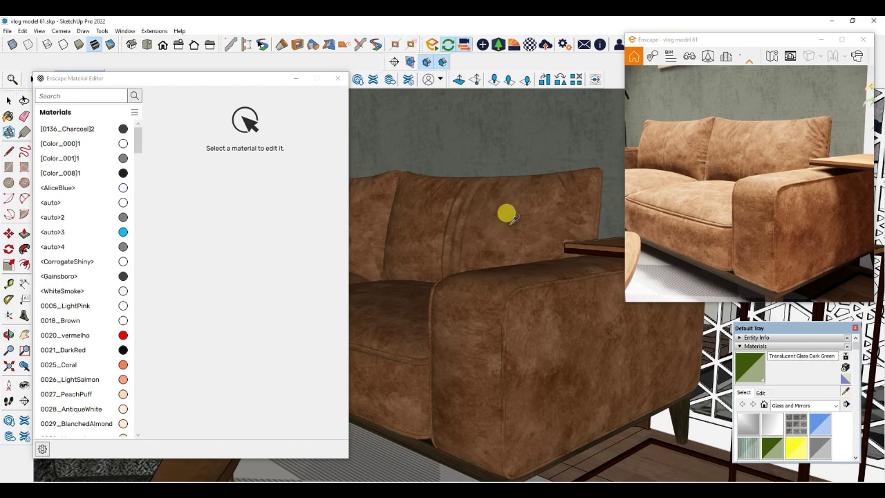
left_click(508, 216)
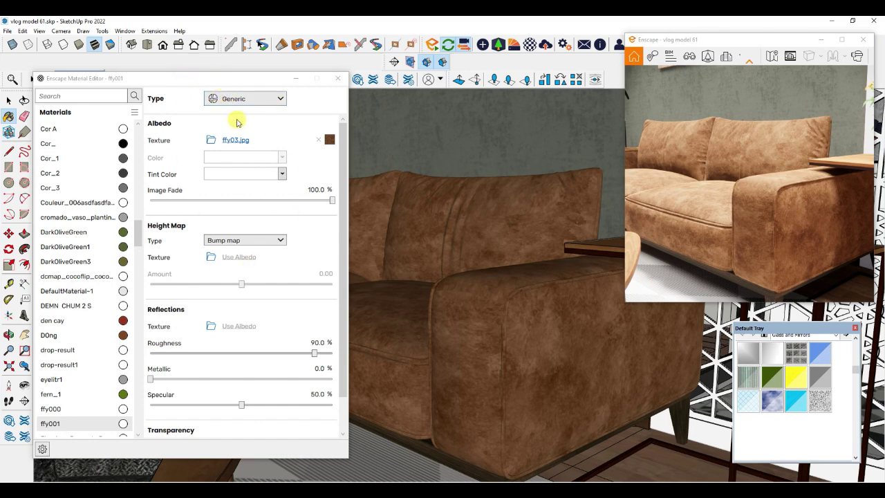
- Sample the sofa leg's material for comparison, and resample the leather from the backrest cushion
scroll(833, 371, "up", 3)
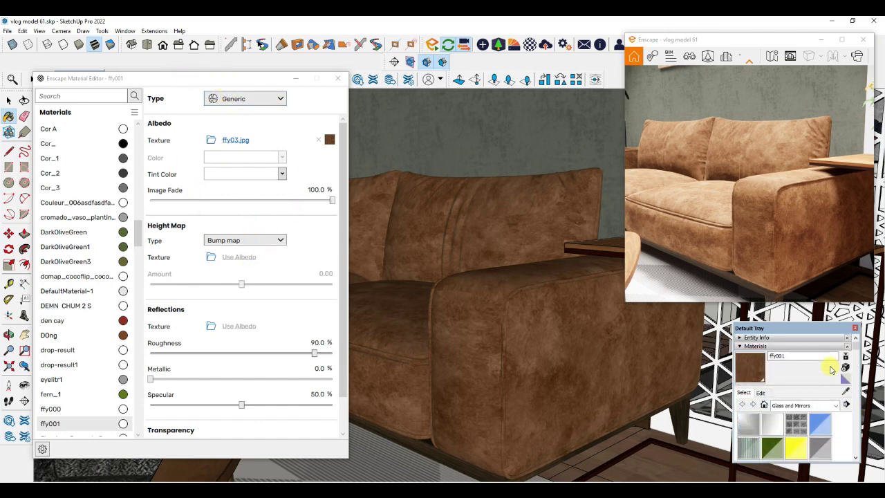
left_click(846, 392)
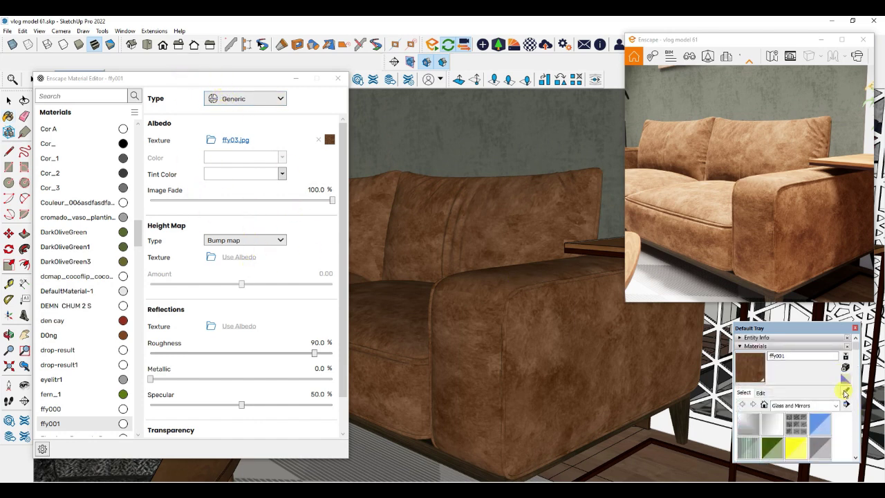
left_click(677, 400)
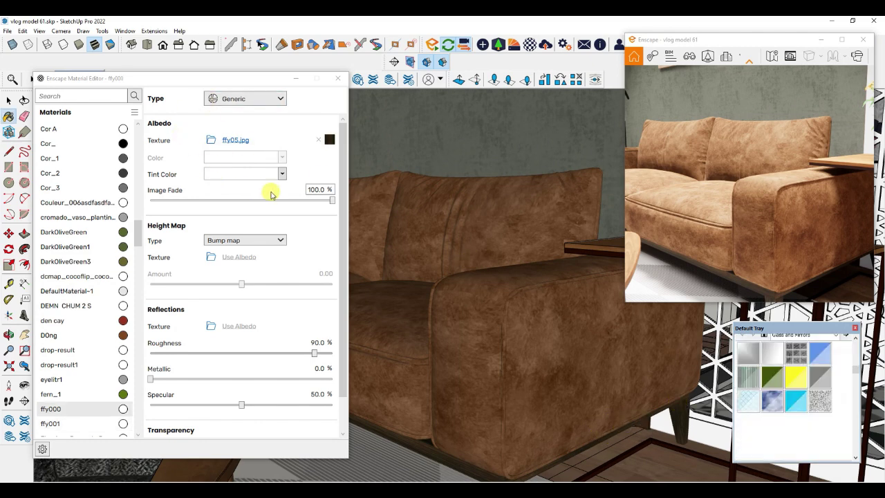
scroll(840, 387, "up", 3)
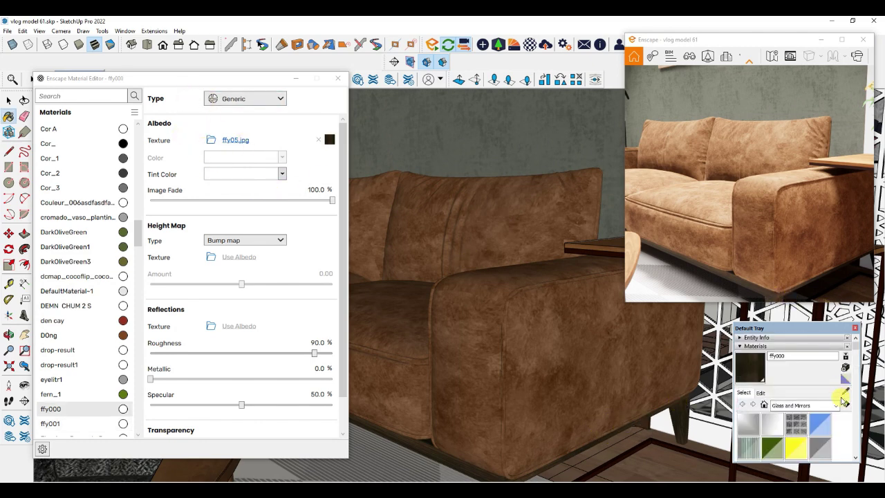
left_click(517, 234)
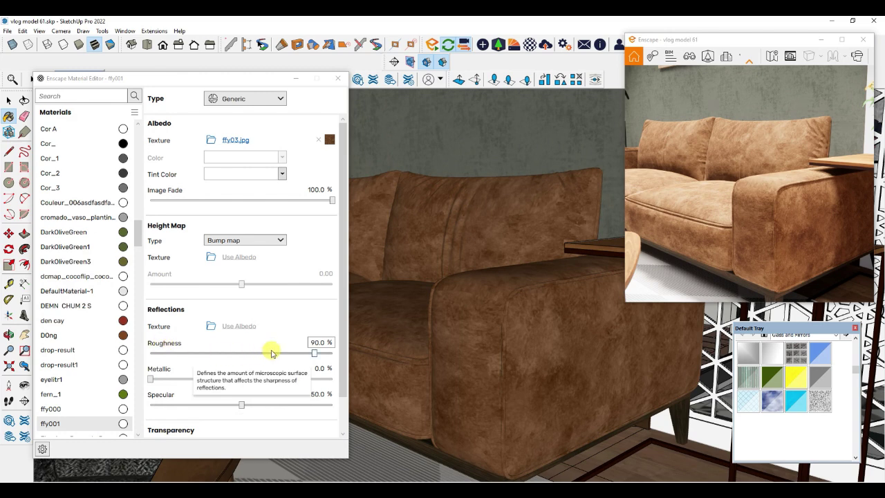
- Set the sofa leather's reflection roughness to 0% and inspect the sofa up close in the render
left_click(317, 352)
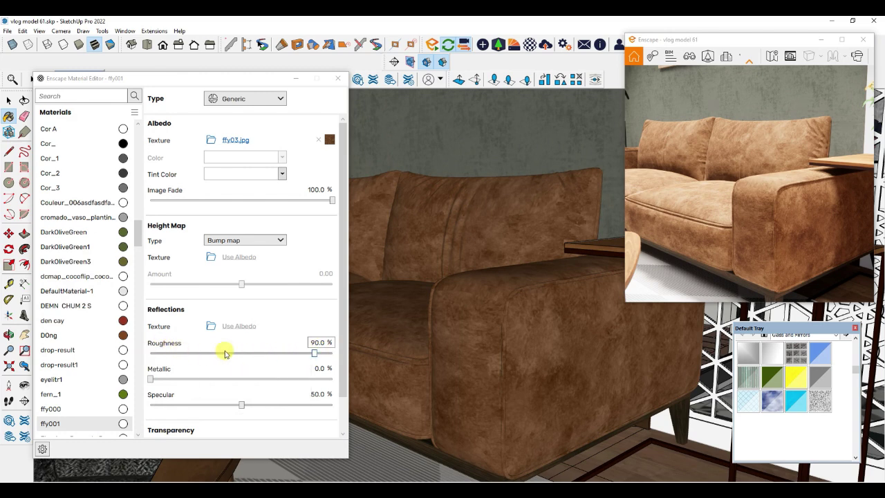
left_click_drag(326, 344, 312, 344)
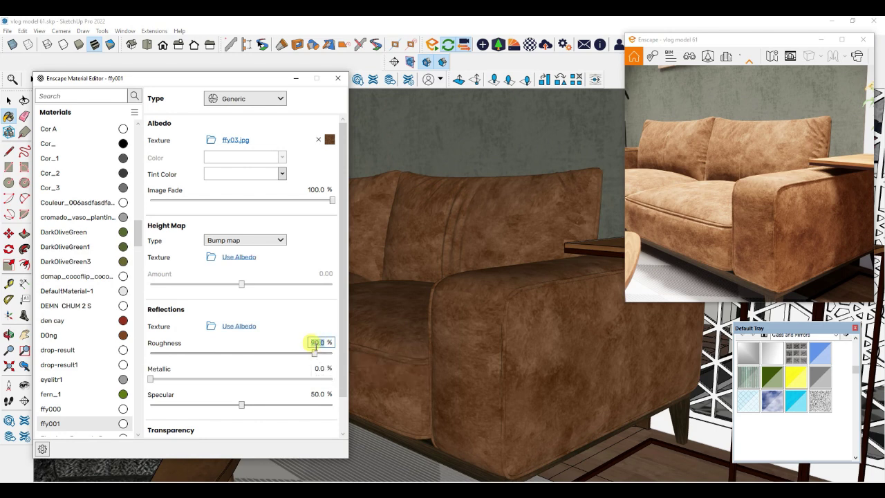
key("BackSpace")
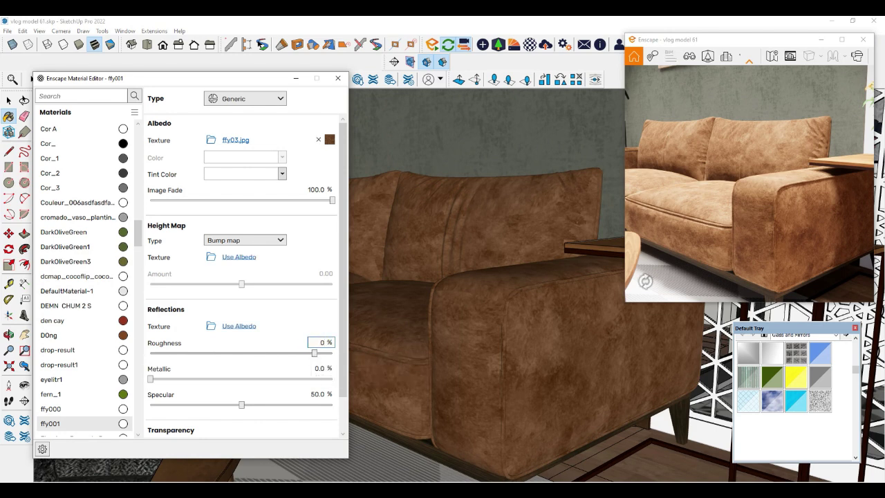
type("0")
key("Return")
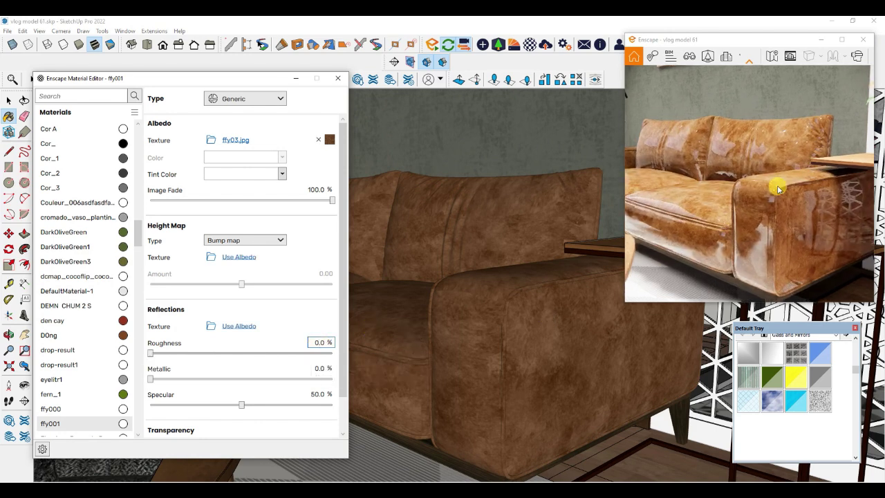
scroll(777, 189, "up", 5)
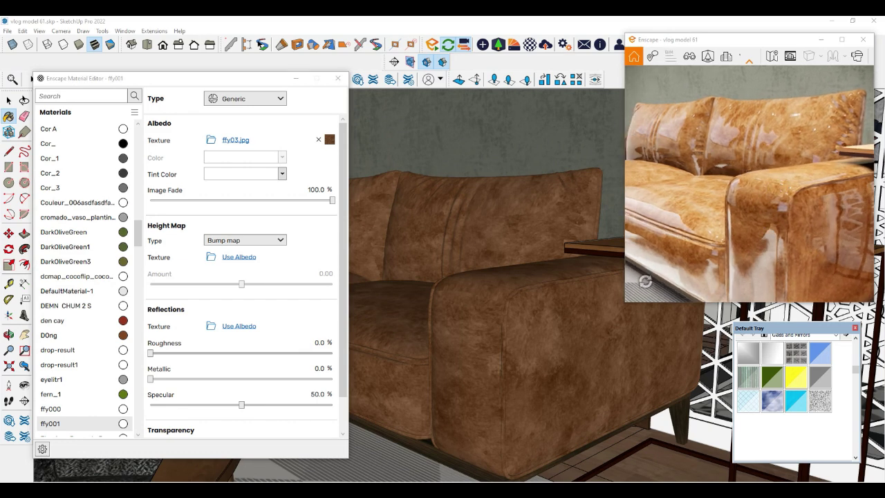
mouse_move(777, 189)
right_mouse_down()
mouse_move(753, 188)
mouse_move(777, 191)
right_mouse_up()
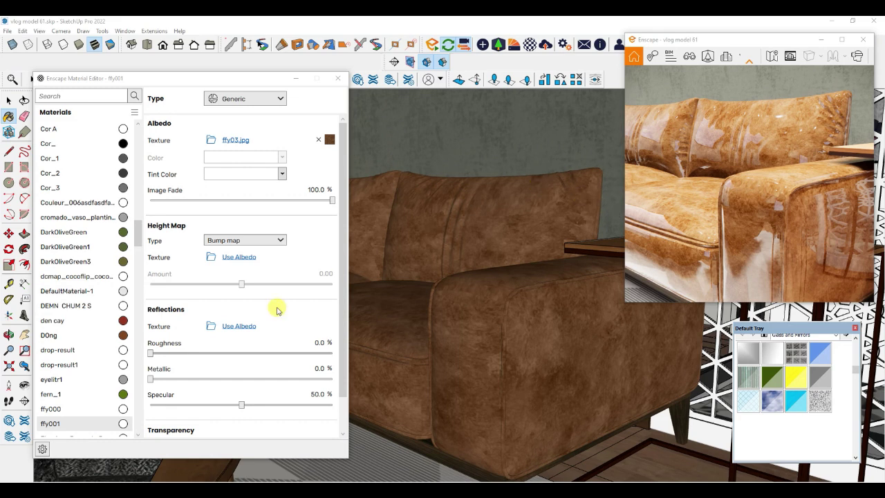
- Try the sofa leather's roughness at about 30.6% and at 50%
left_click_drag(150, 354, 206, 354)
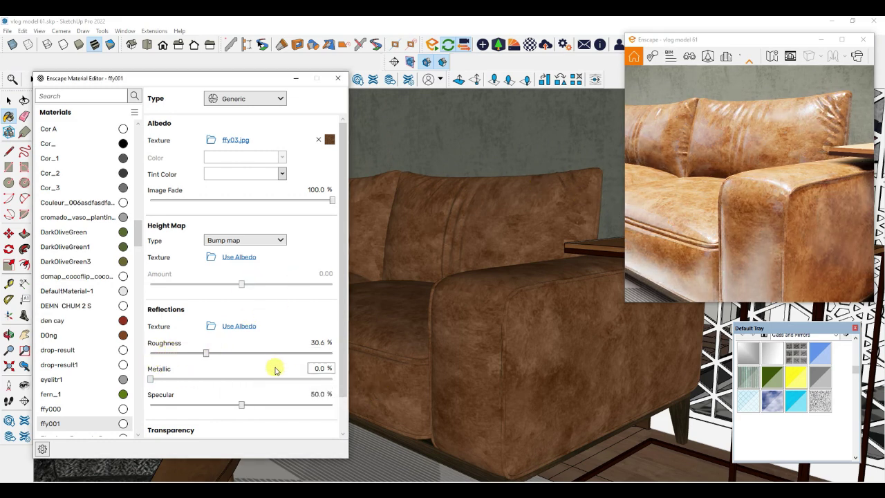
left_click(317, 345)
double_click(315, 342)
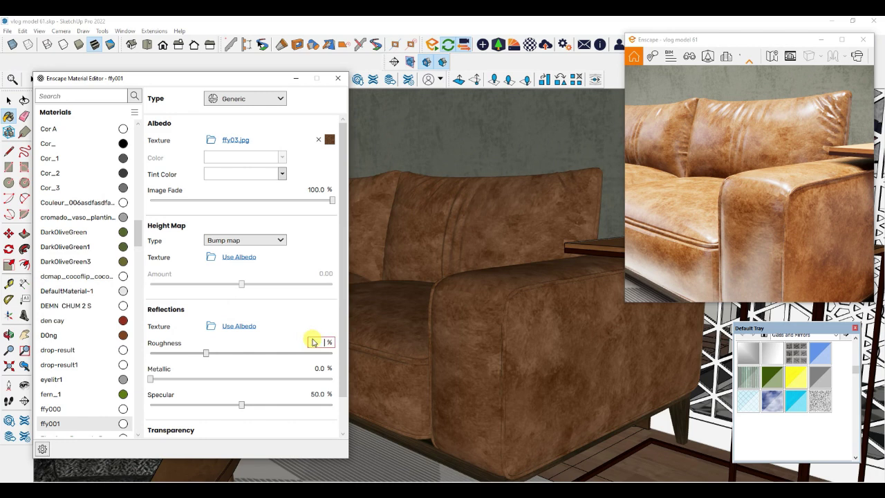
type("50.0")
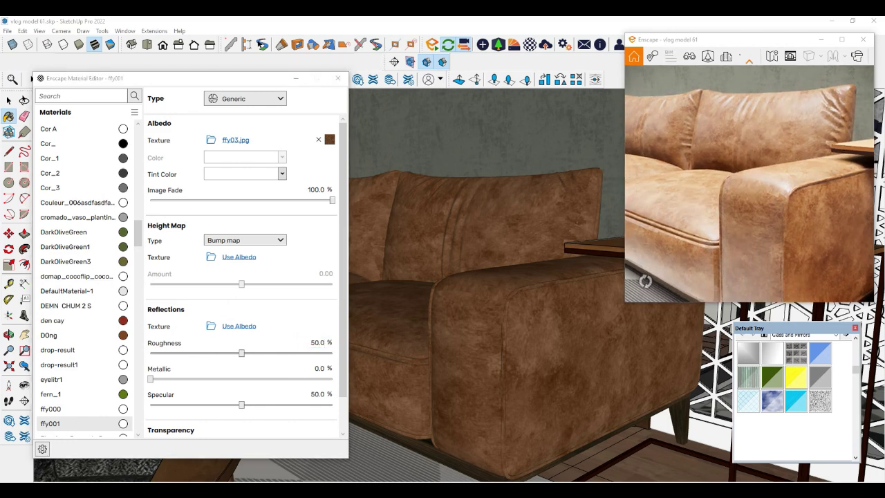
left_click(439, 294)
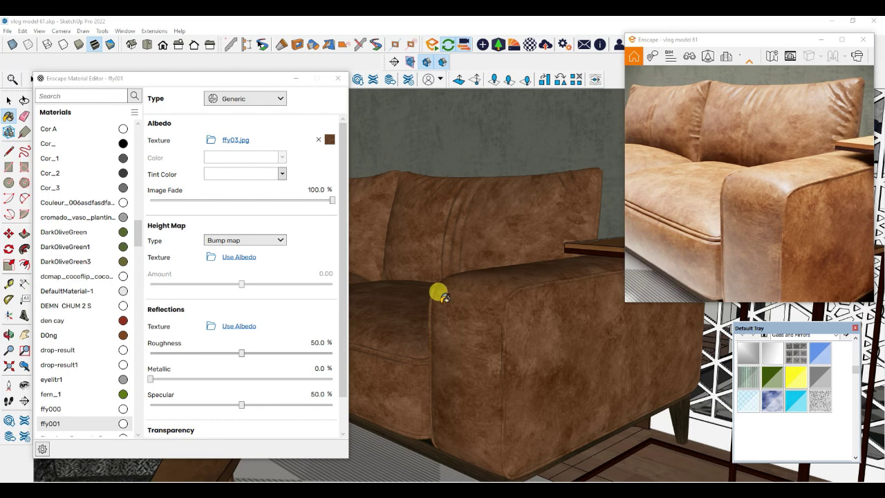
- Set the sofa leather's roughness to 40% and check the reflections on the armrest in the render
left_click(316, 343)
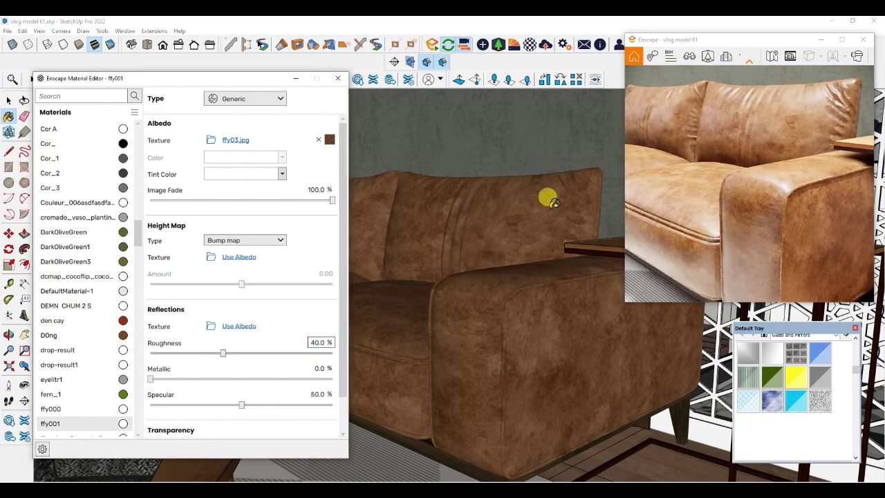
mouse_move(775, 152)
right_mouse_down()
mouse_move(788, 155)
mouse_move(785, 146)
mouse_move(766, 154)
right_mouse_up()
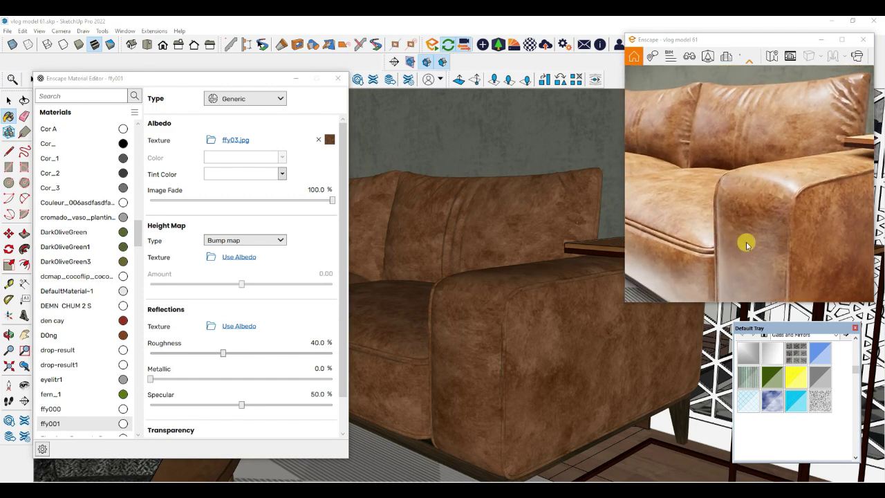
scroll(774, 222, "up", 5)
scroll(752, 200, "down", 5)
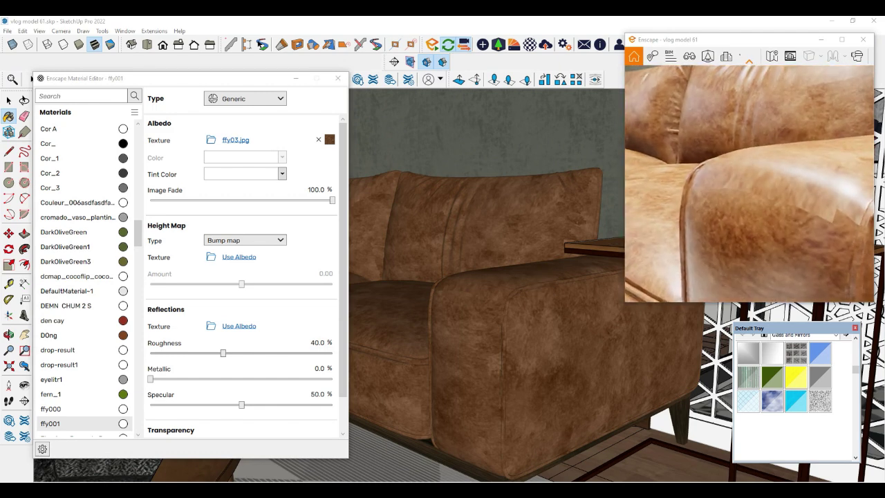
right_click_drag(752, 220, 756, 228)
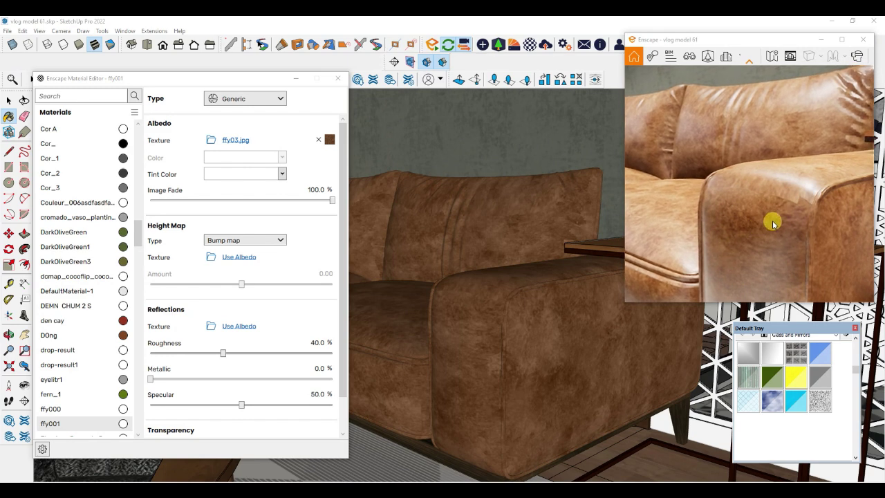
- Choose Bump map as the leather's height map type and use the albedo texture for it, comparing the armrest with and without it
left_click(223, 245)
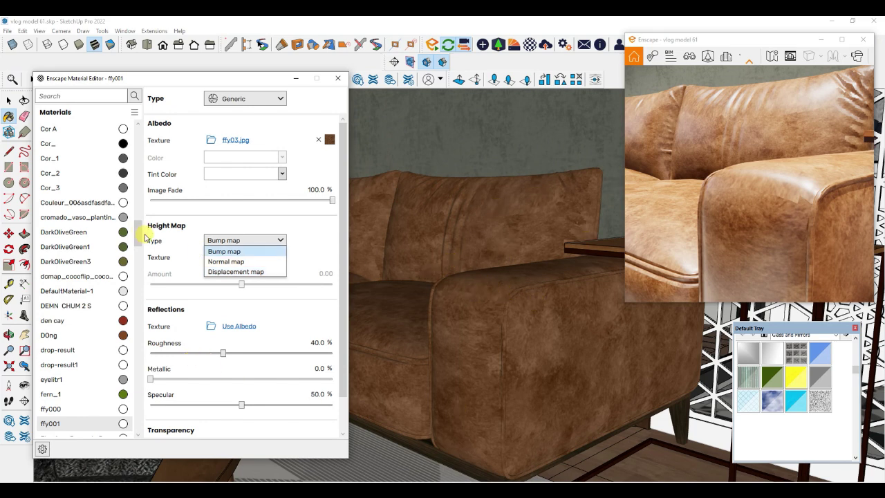
left_click(224, 253)
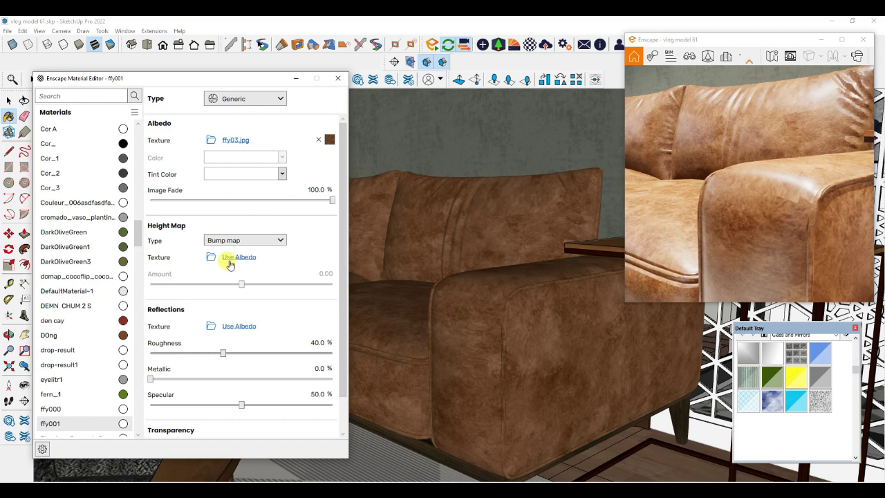
scroll(822, 221, "up", 5)
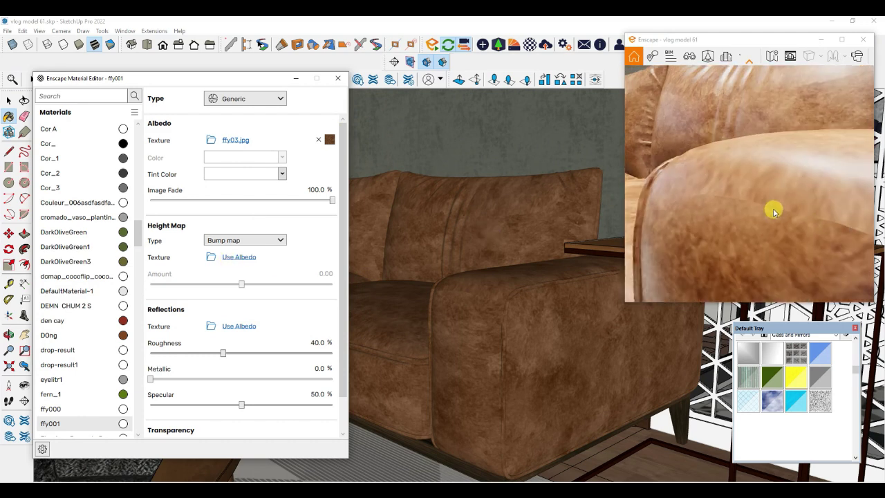
scroll(769, 218, "down", 3)
mouse_move(764, 223)
right_mouse_down()
mouse_move(781, 206)
mouse_move(791, 213)
mouse_move(779, 262)
mouse_move(795, 265)
mouse_move(740, 235)
mouse_move(774, 215)
right_mouse_up()
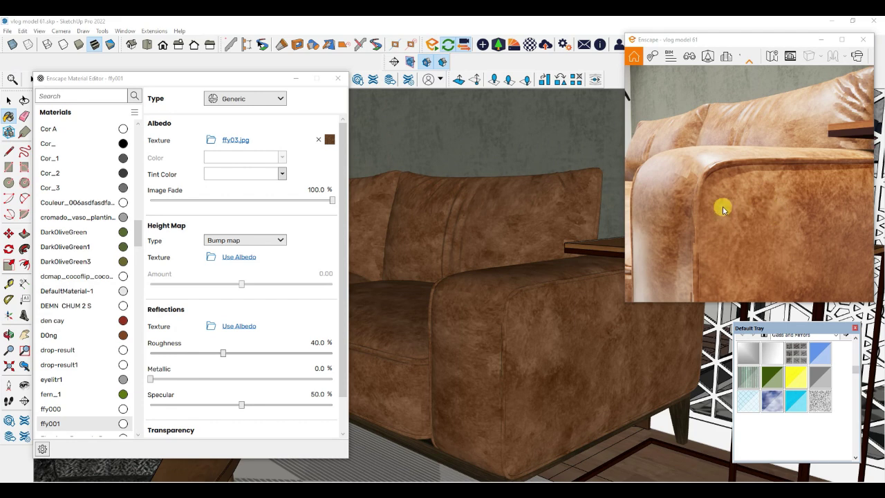
left_click(237, 257)
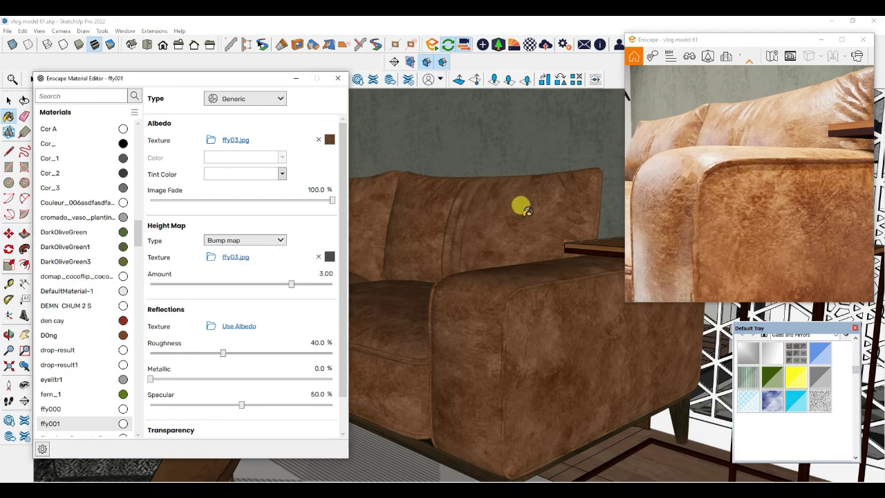
right_click_drag(761, 226, 760, 215)
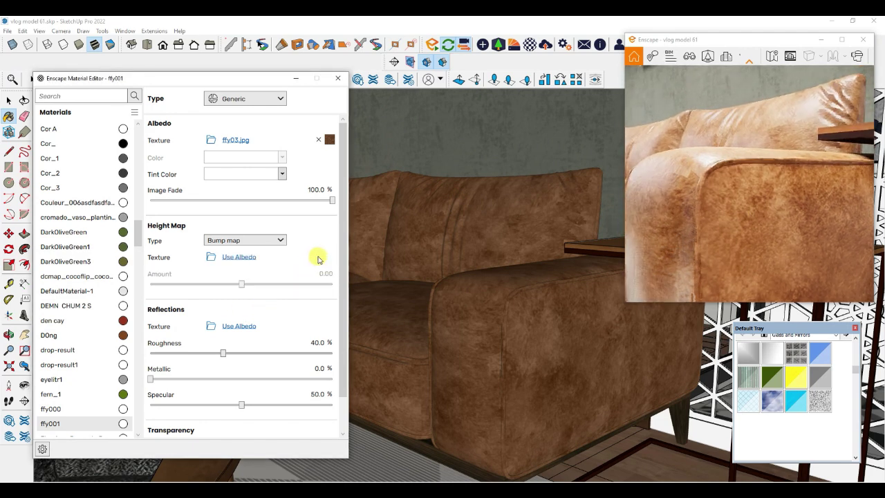
left_click(235, 257)
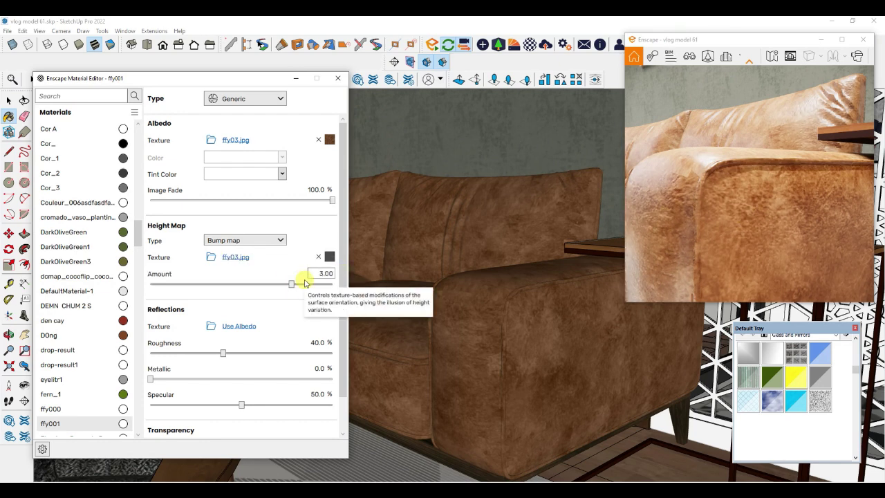
- Set the leather's bump map amount to 2.00
double_click(329, 273)
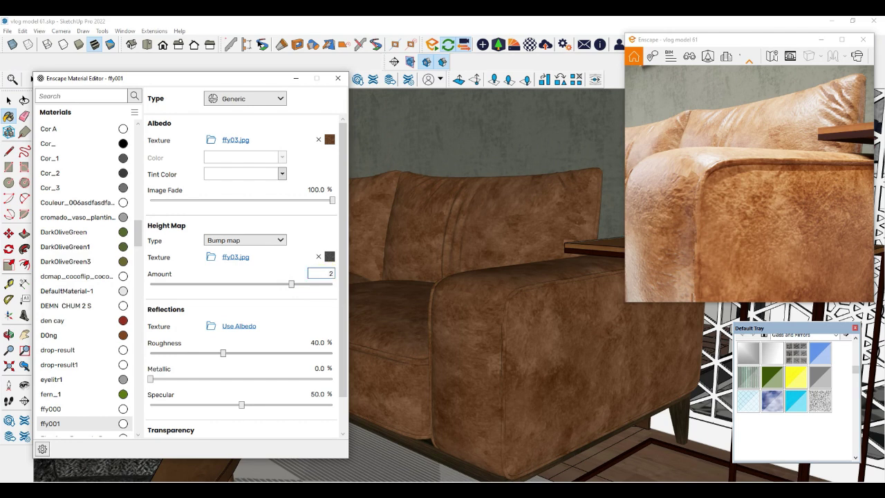
type("2")
left_click(786, 201)
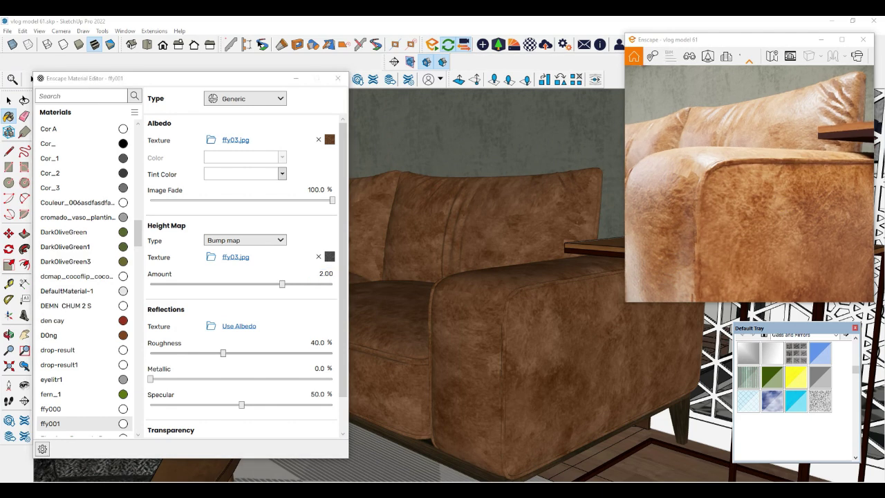
- Examine the edited sofa leather in the render from farther back
right_click_drag(786, 202, 733, 199)
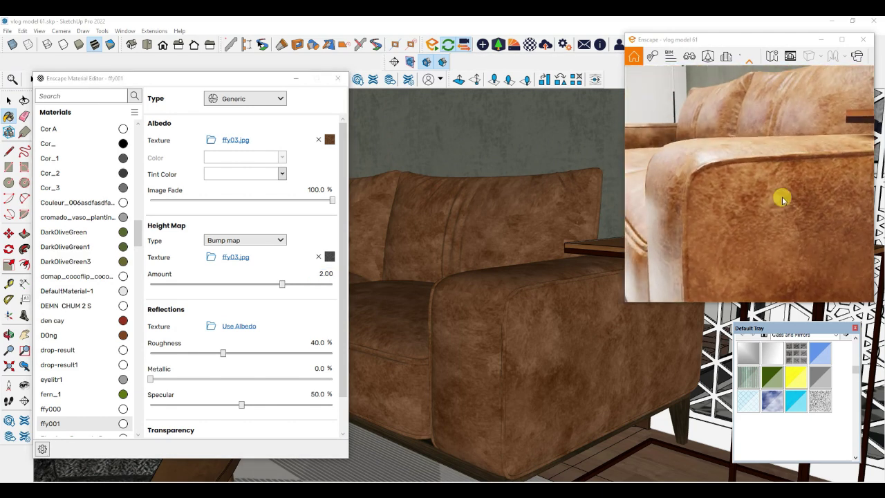
scroll(769, 207, "down", 2)
scroll(769, 206, "down", 5)
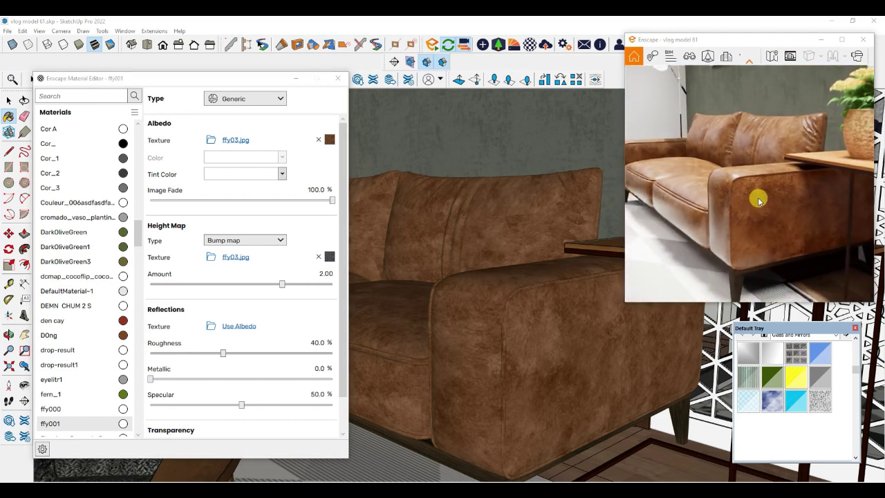
right_click_drag(769, 205, 731, 204)
middle_click_drag(507, 316, 508, 321)
scroll(508, 320, "down", 3)
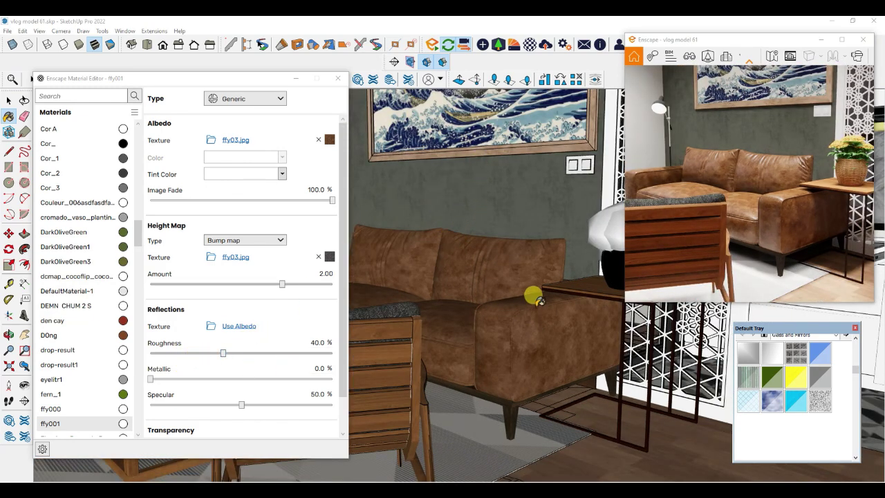
- Sample the wave painting's material above the sofa and set its roughness to 0%
scroll(480, 189, "up", 4)
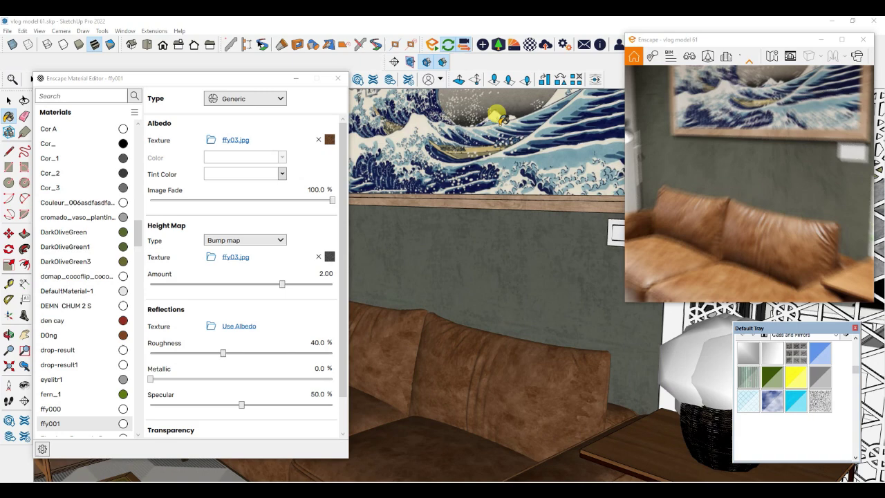
scroll(497, 115, "up", 1)
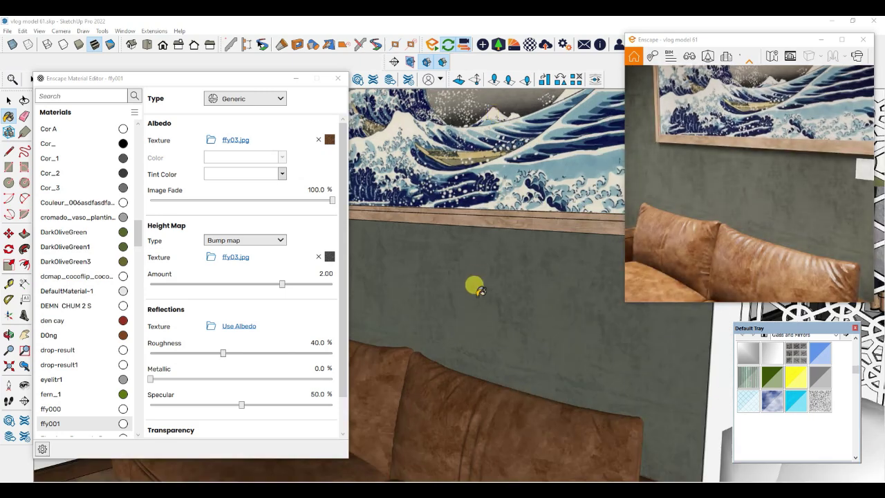
middle_click_drag(503, 163, 501, 169)
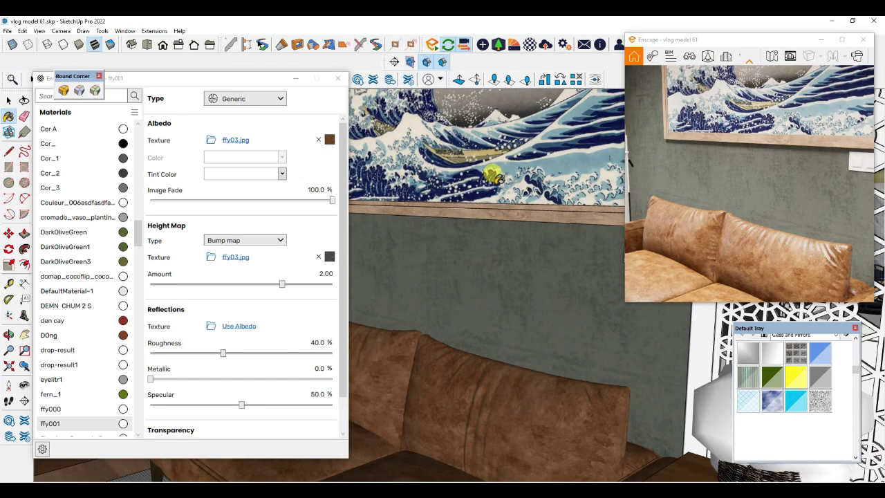
scroll(824, 382, "up", 3)
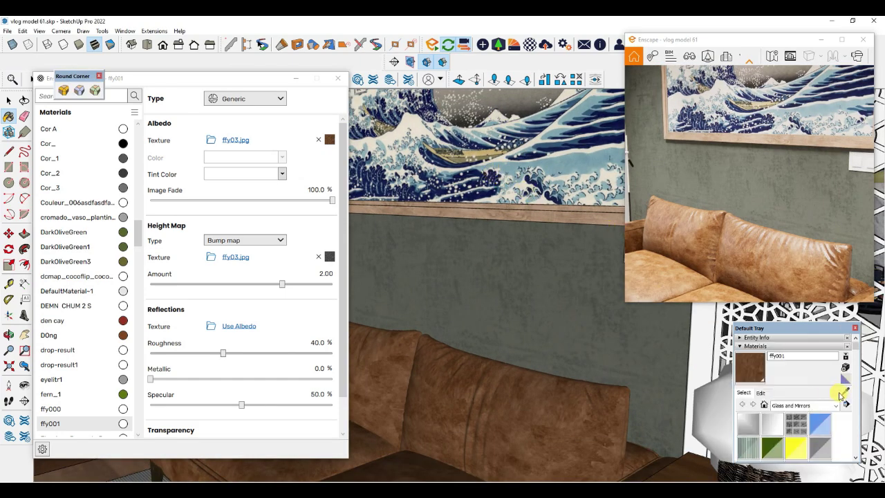
left_click(846, 392)
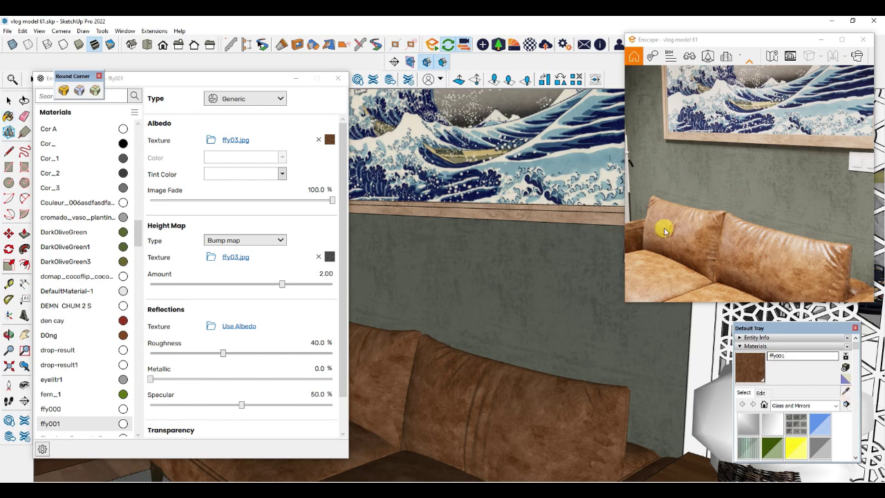
left_click(542, 145)
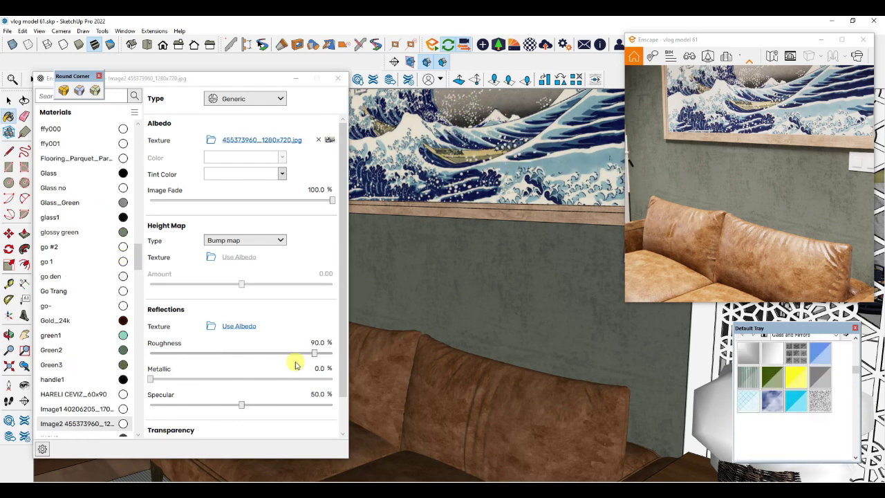
left_click_drag(315, 355, 257, 353)
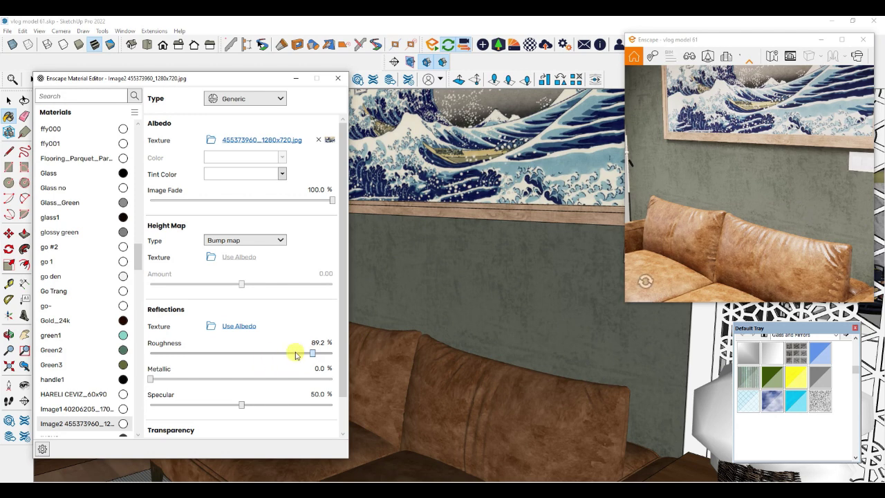
double_click(315, 343)
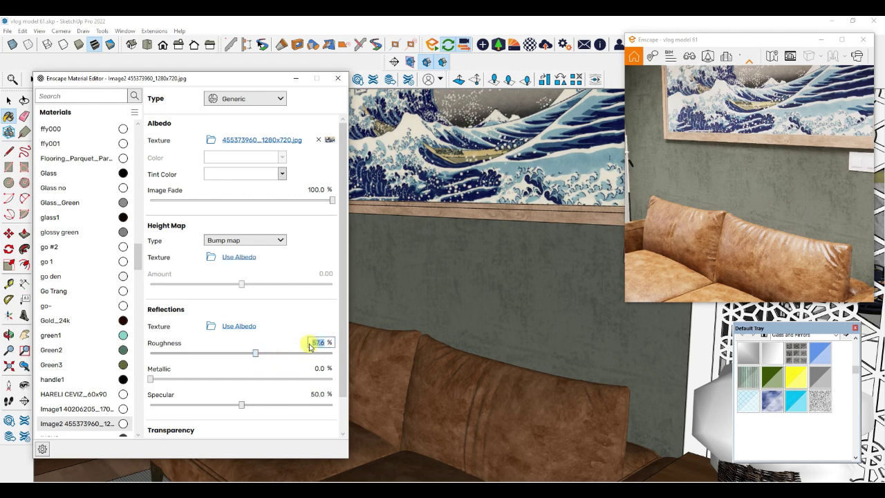
type("0")
key("Return")
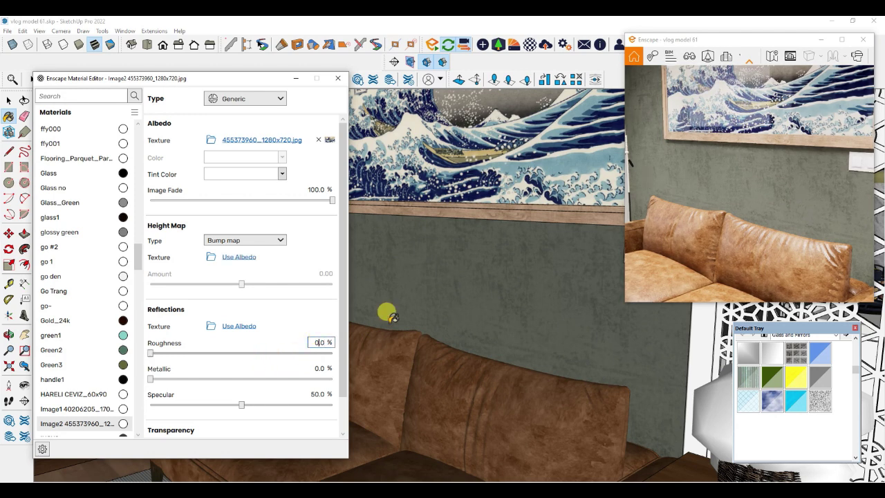
- Check the reflections on the painting, sample the picture frame's wood material and set its roughness to 30%
scroll(508, 315, "down", 5)
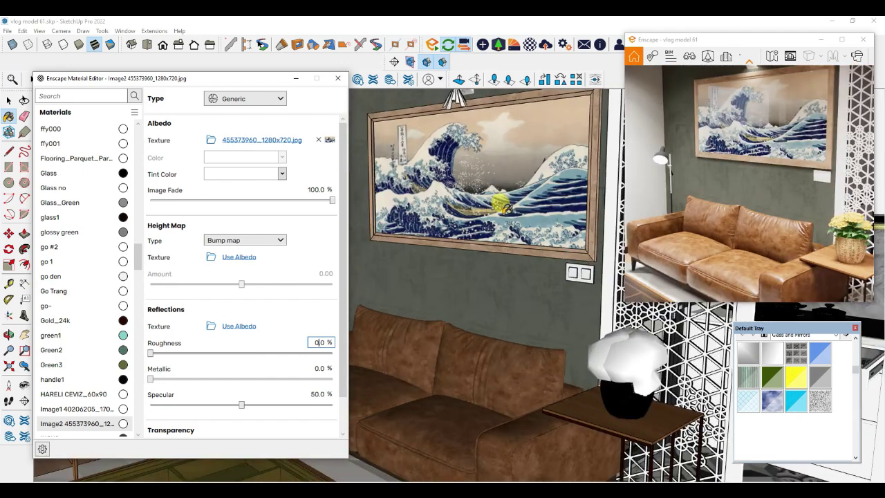
middle_click_drag(499, 204, 507, 141)
scroll(503, 157, "up", 4)
middle_click_drag(457, 194, 420, 207)
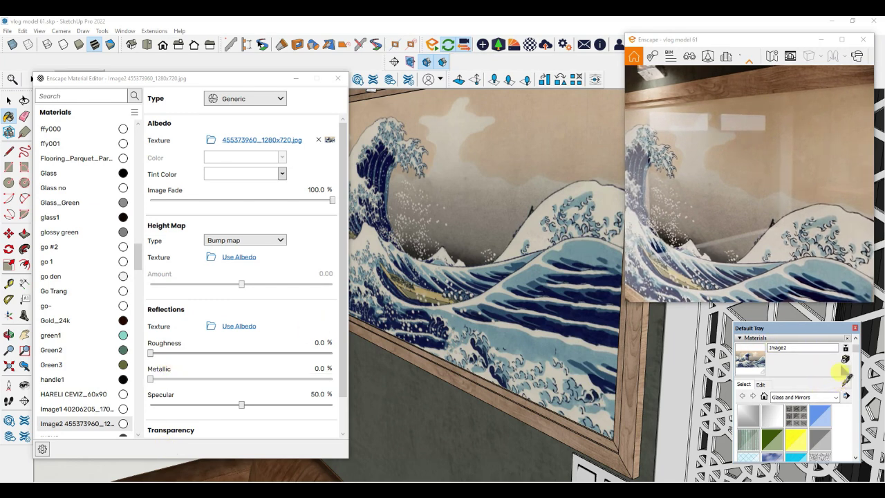
left_click(844, 374)
left_click(486, 388)
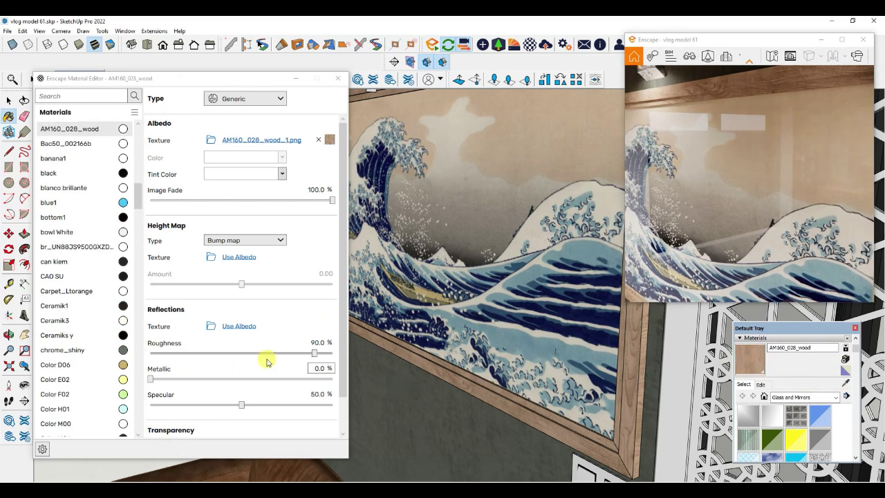
double_click(316, 342)
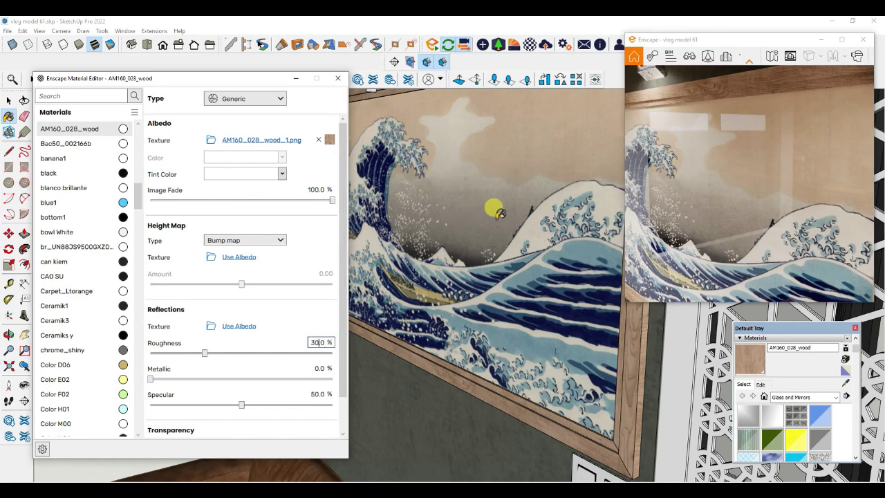
- Sample the coffee table's green glass top so that its material is loaded for editing
scroll(511, 270, "down", 10)
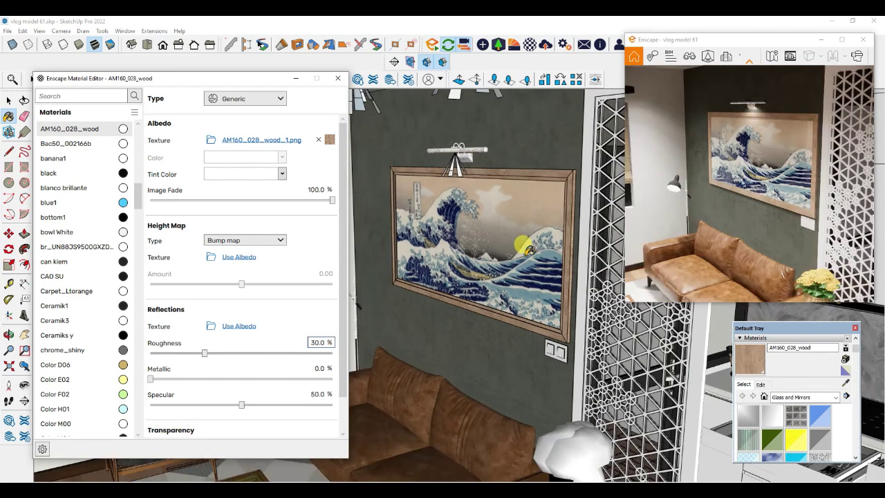
scroll(540, 246, "down", 2)
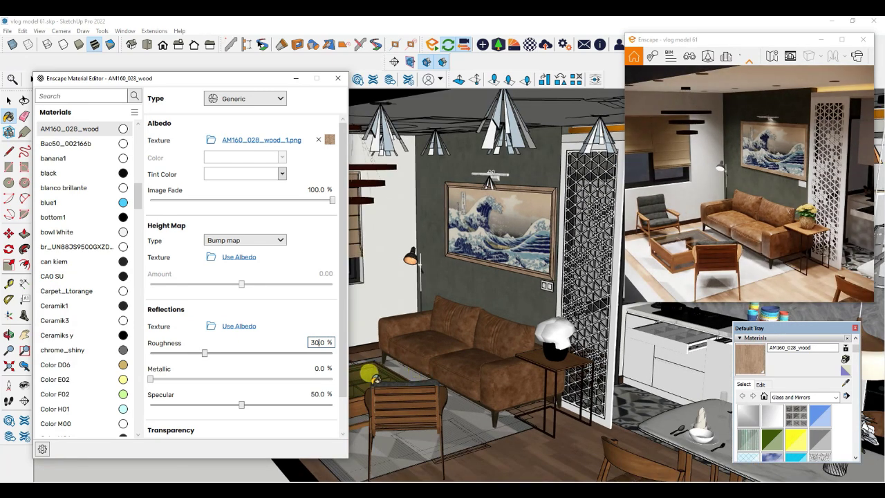
scroll(368, 376, "up", 3)
left_click_drag(260, 79, 209, 74)
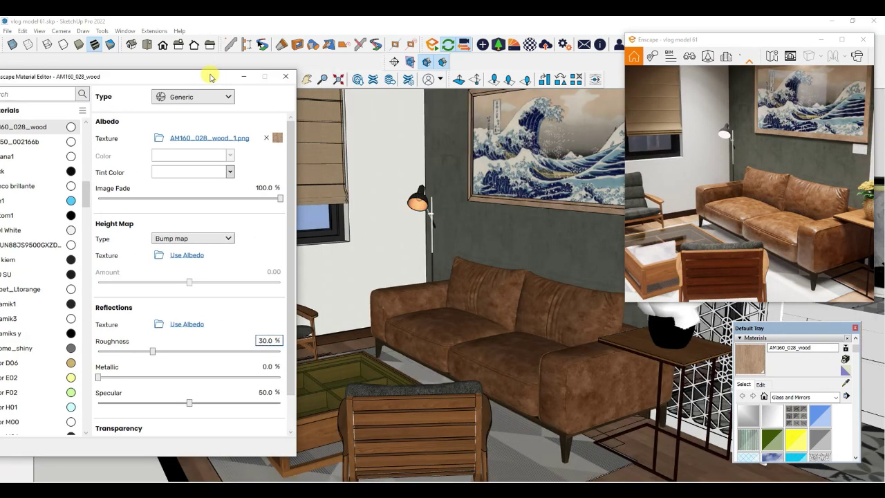
scroll(358, 366, "up", 4)
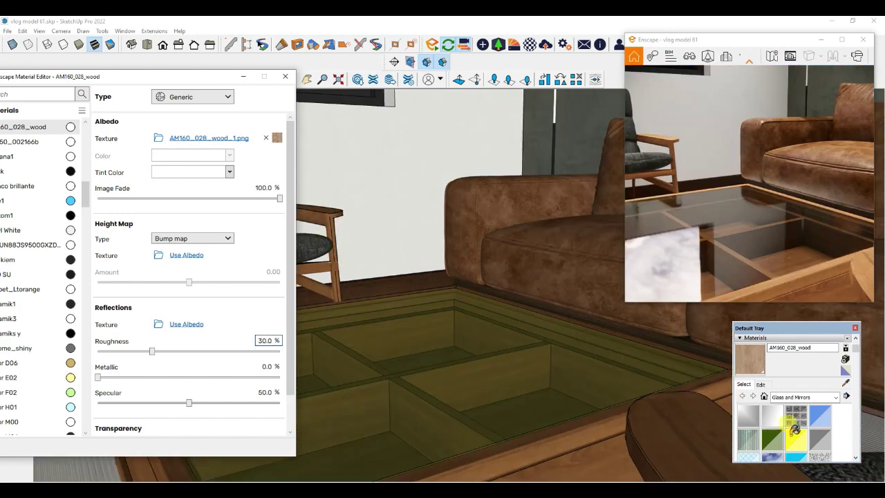
scroll(807, 434, "down", 2)
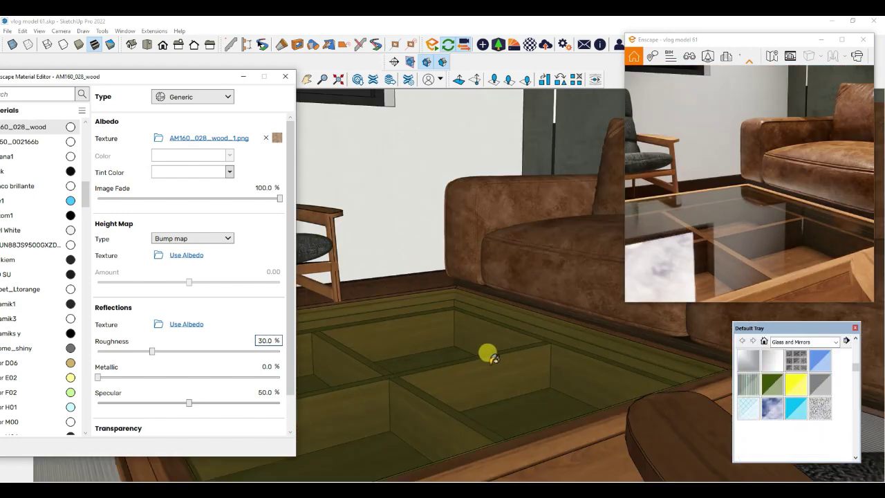
scroll(816, 398, "up", 1)
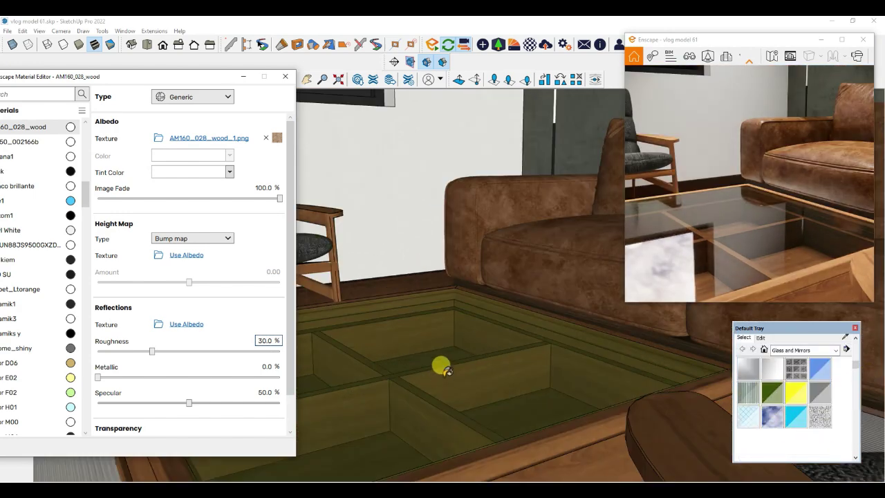
left_click_drag(154, 79, 195, 79)
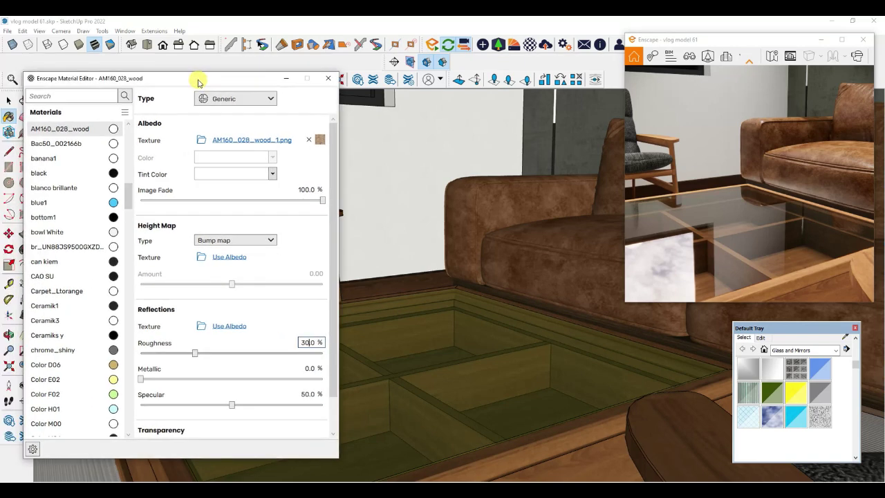
left_click(845, 338)
left_click(527, 355)
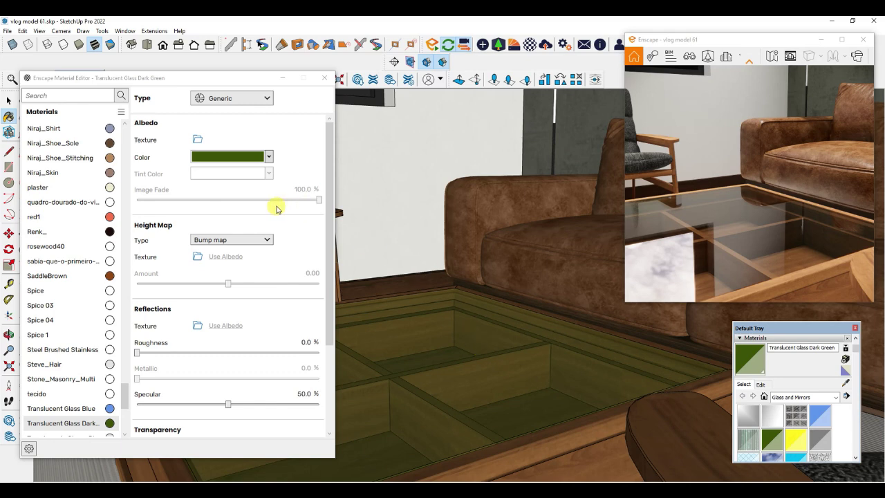
- Set the table glass's albedo color to black and check it in the render from another angle
left_click(269, 157)
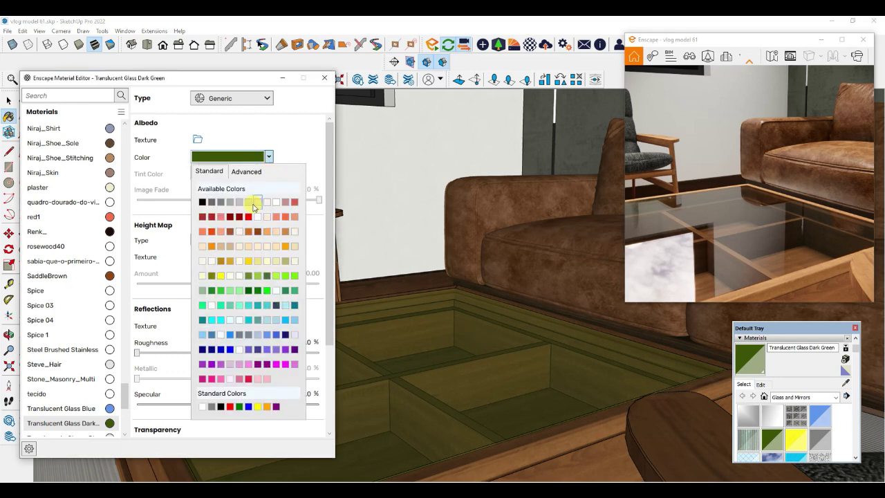
left_click(201, 201)
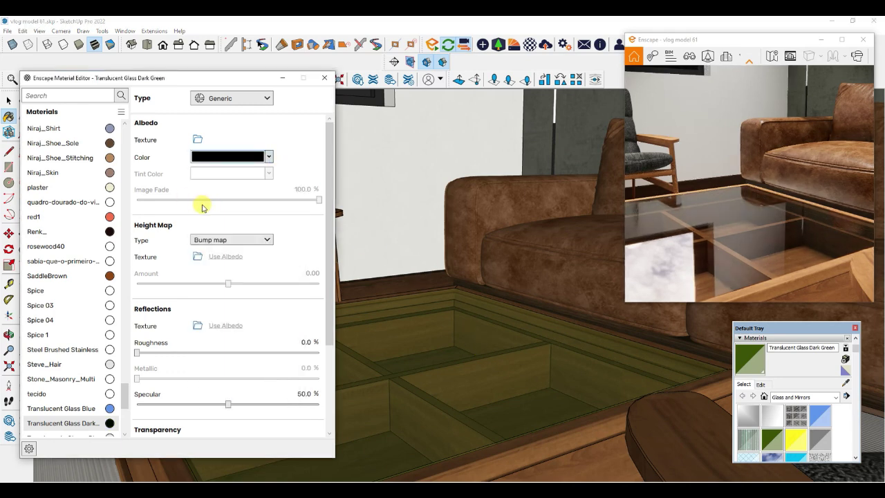
left_click(266, 240)
mouse_move(784, 272)
left_mouse_down()
mouse_move(790, 214)
mouse_move(779, 257)
left_mouse_up()
right_click_drag(779, 257, 691, 253)
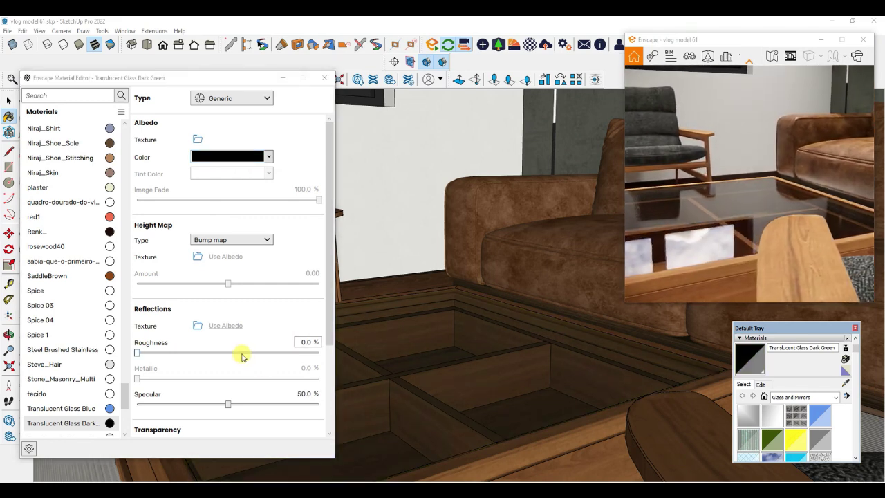
- Try the table glass's transparency at 95% opacity, then set the opacity to 0%
scroll(233, 366, "down", 3)
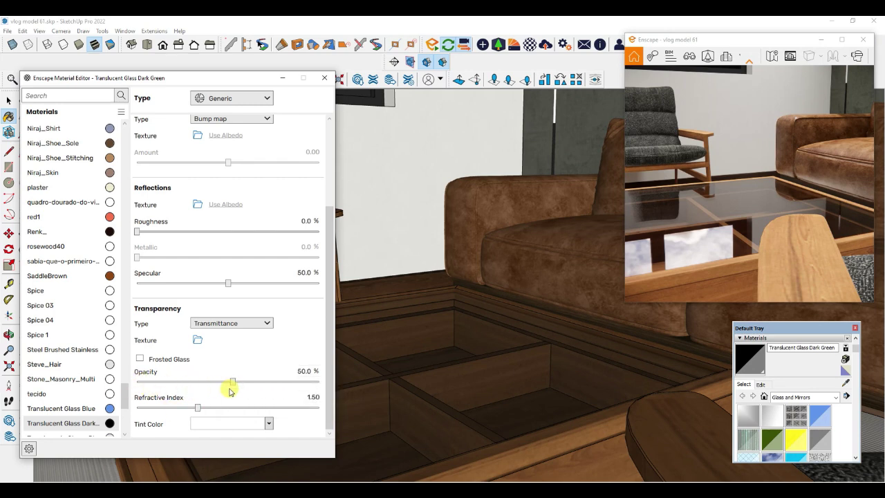
left_click_drag(241, 385, 321, 381)
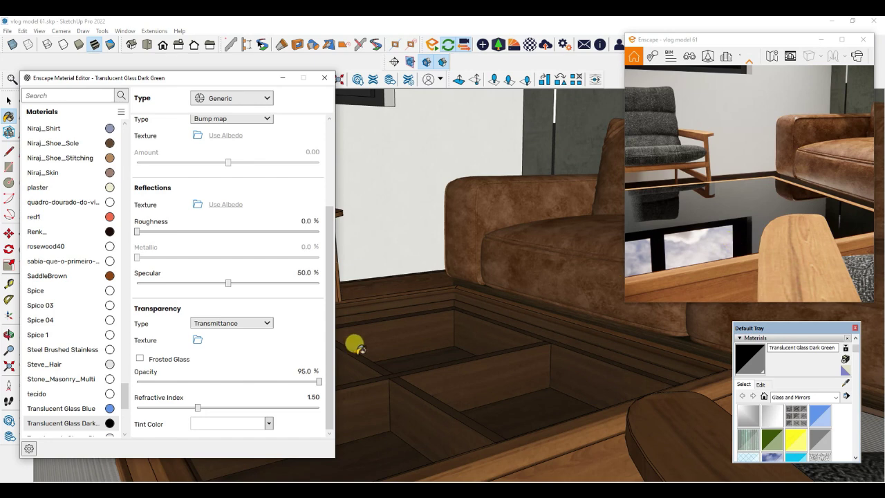
left_click_drag(318, 383, 137, 382)
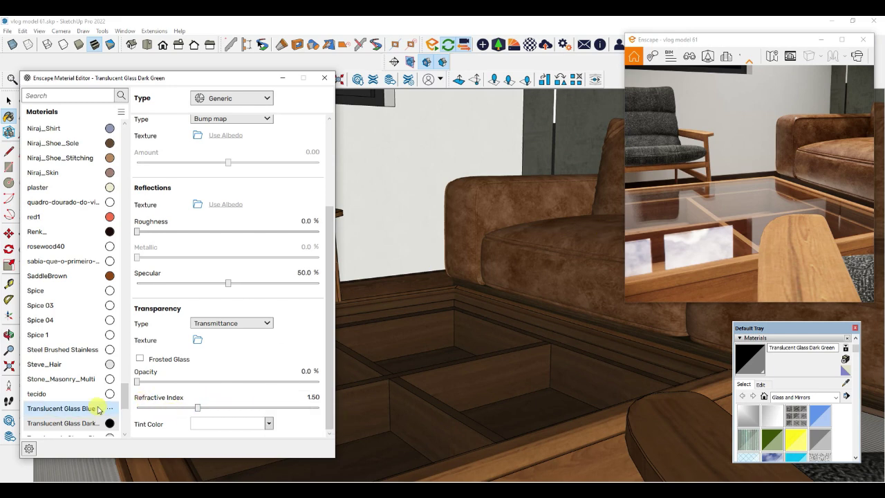
- Try a red transparency tint on the table glass, return the tint to white and check the render
left_click(269, 424)
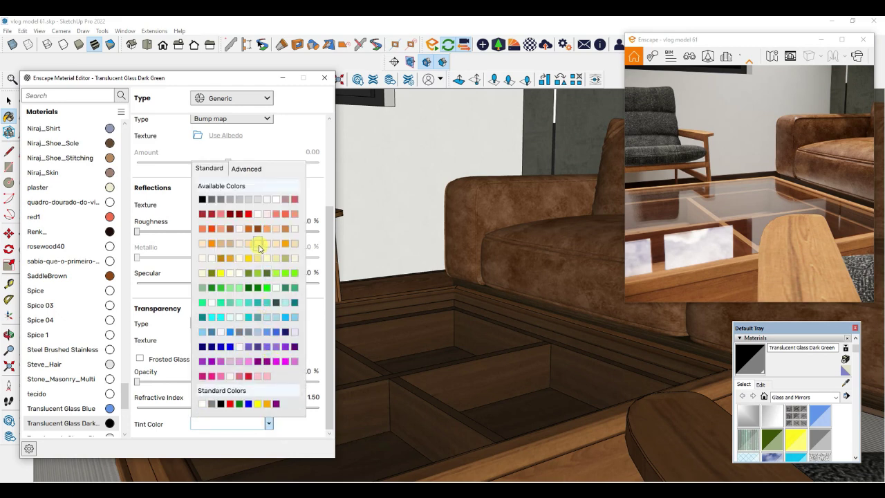
left_click(250, 215)
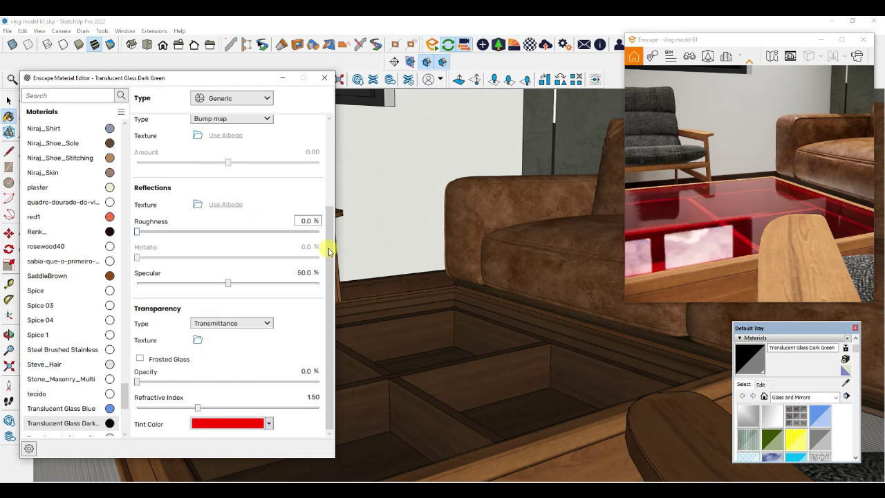
left_click(269, 425)
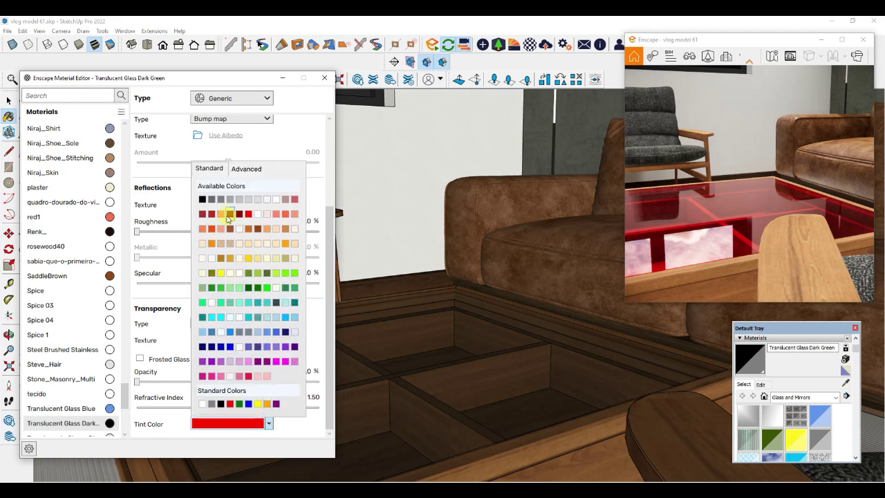
left_click(276, 200)
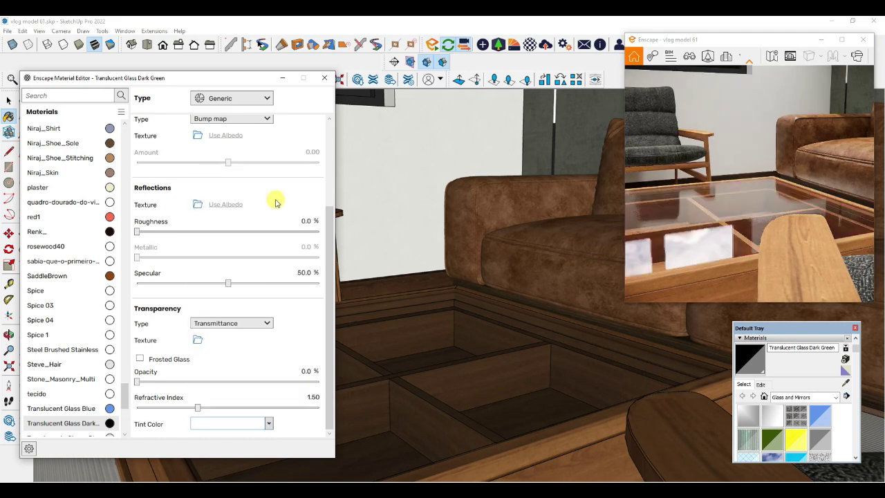
mouse_move(749, 183)
right_mouse_down()
mouse_move(677, 207)
mouse_move(716, 194)
mouse_move(769, 213)
mouse_move(752, 188)
right_mouse_up()
scroll(638, 198, "down", 8)
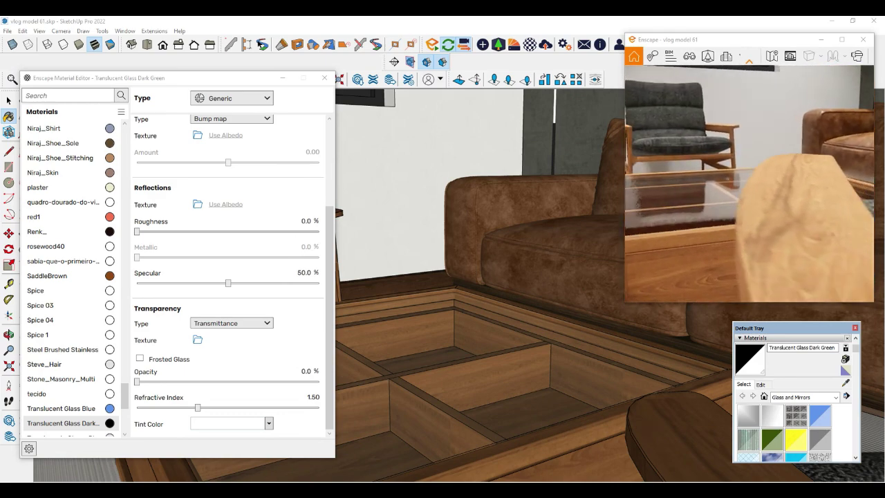
- Sample the wood on the armrest of the chair beside the coffee table so that its material is loaded for editing
scroll(696, 209, "down", 3)
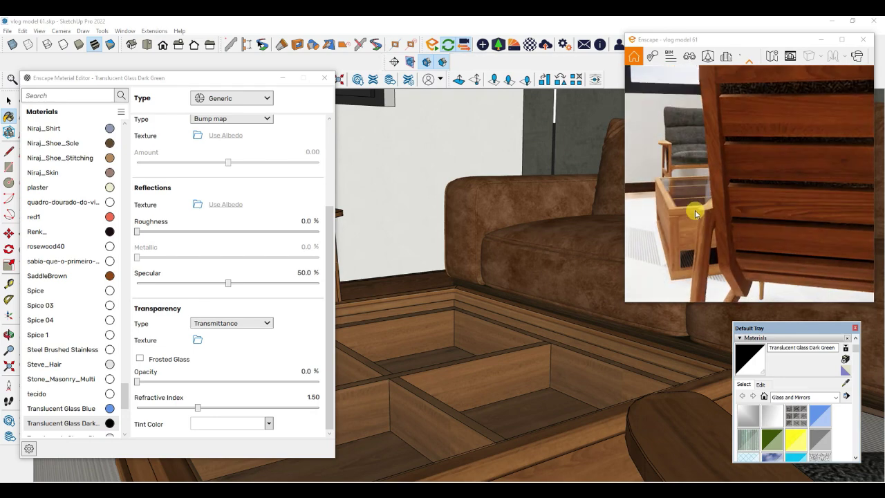
mouse_move(695, 209)
right_mouse_down()
mouse_move(631, 192)
mouse_move(705, 192)
right_mouse_up()
scroll(632, 192, "down", 3)
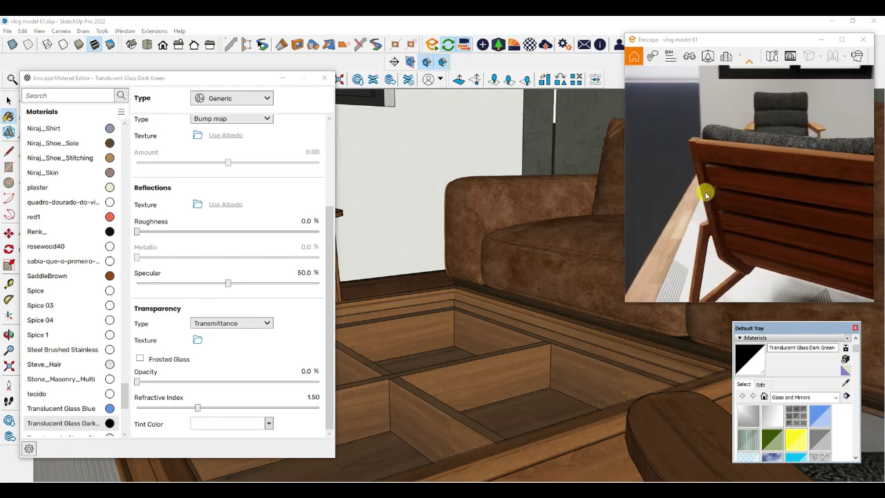
scroll(508, 248, "down", 3)
scroll(437, 270, "down", 3)
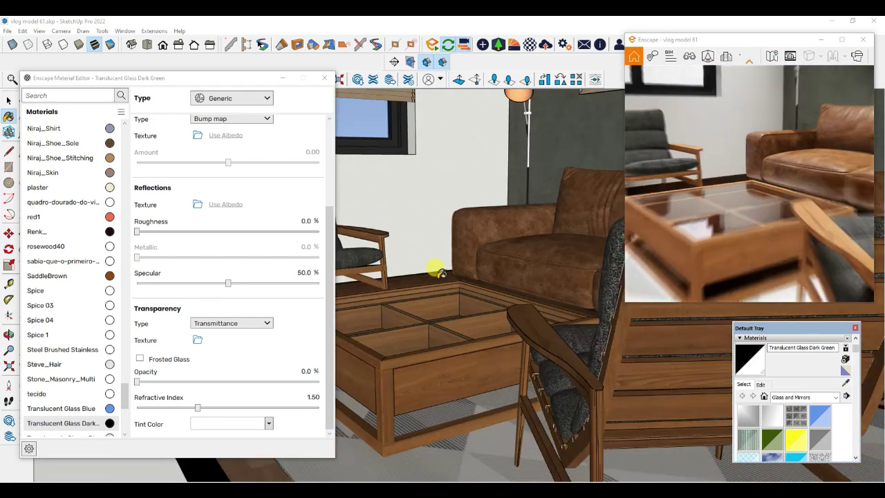
scroll(596, 377, "up", 1)
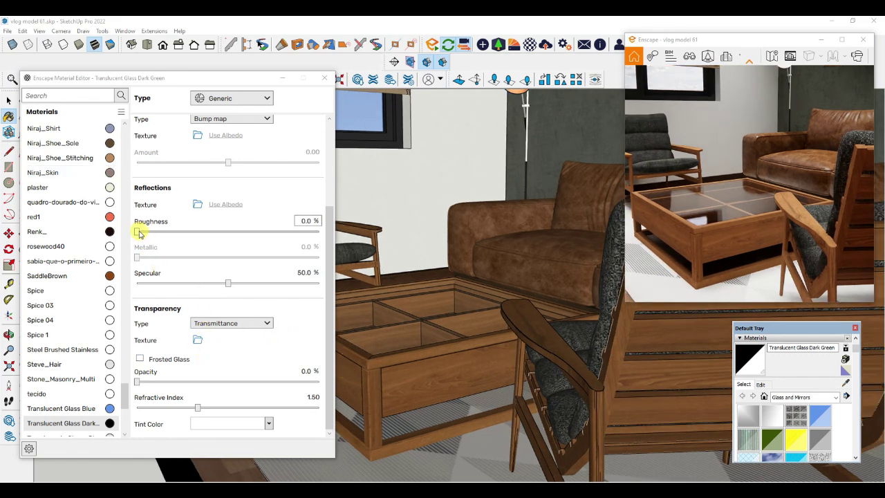
left_click(846, 384)
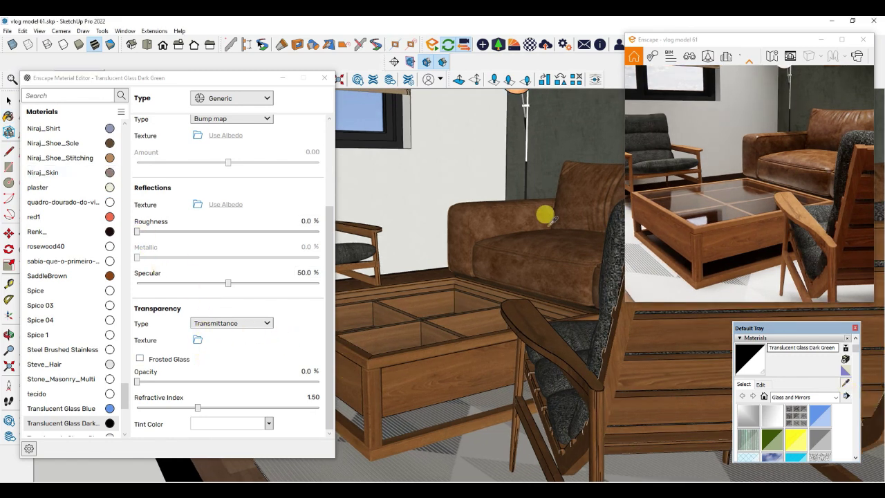
left_click(519, 302)
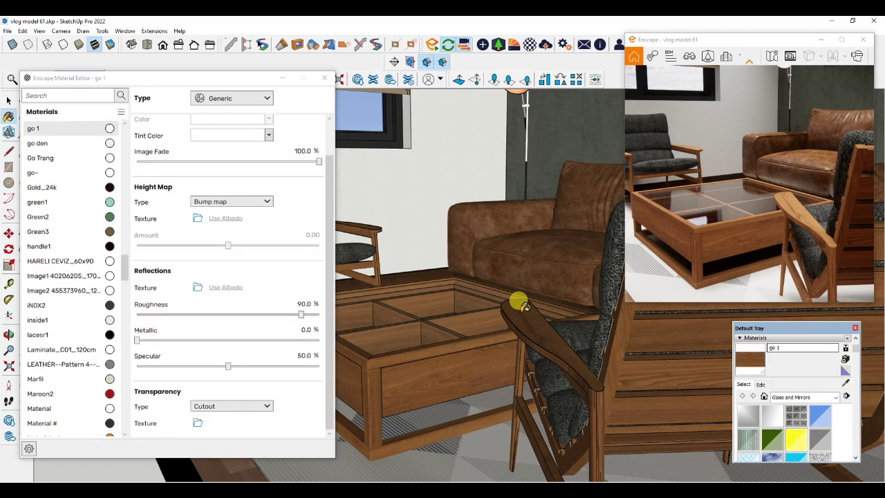
- Set the armchair wood's roughness to 30% and inspect the chair's slatted back in the render
left_click(304, 304)
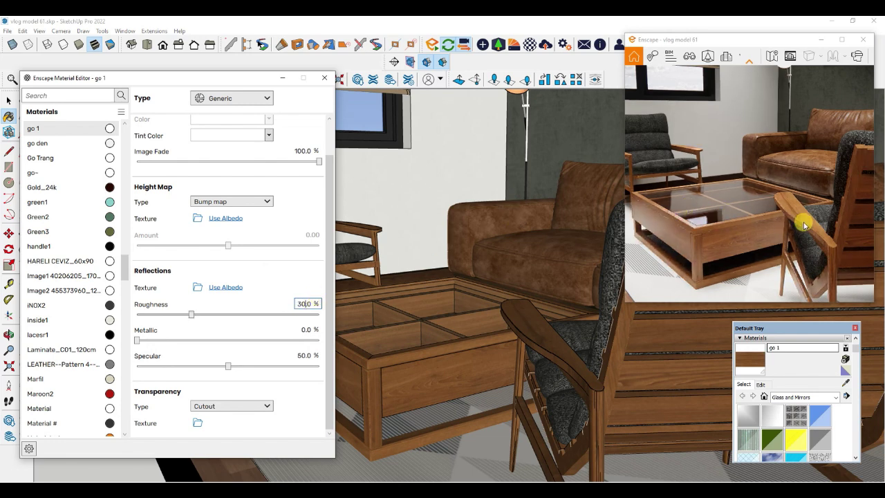
right_click_drag(816, 214, 721, 247)
scroll(740, 222, "up", 3)
scroll(693, 257, "down", 3)
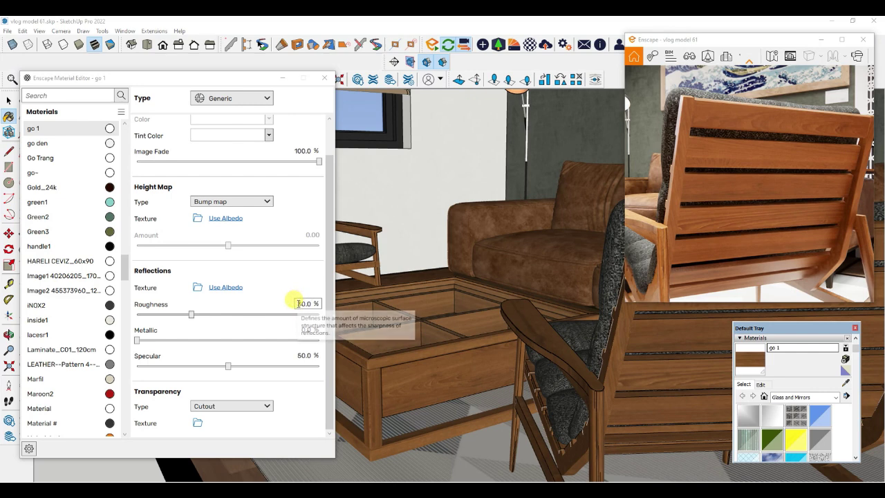
- Compare the armchair wood at 90% roughness, then set it to 30% again and check the reflections in the render
left_click_drag(298, 304, 317, 304)
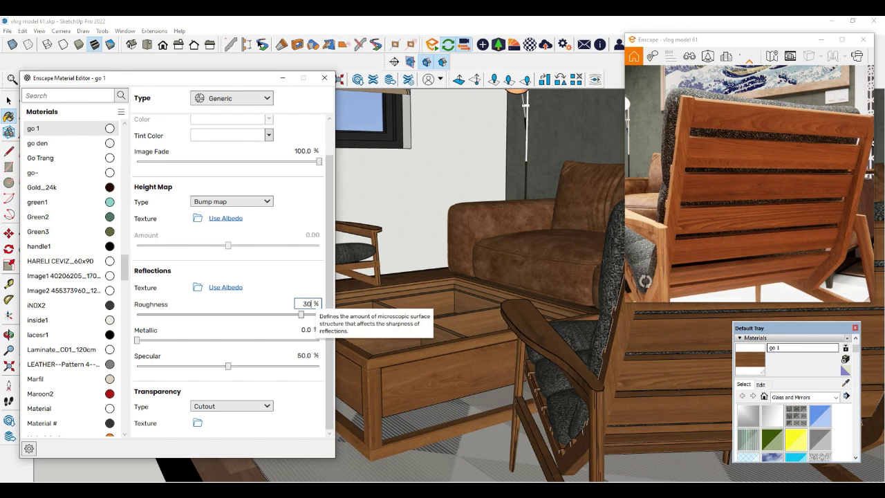
key("Return")
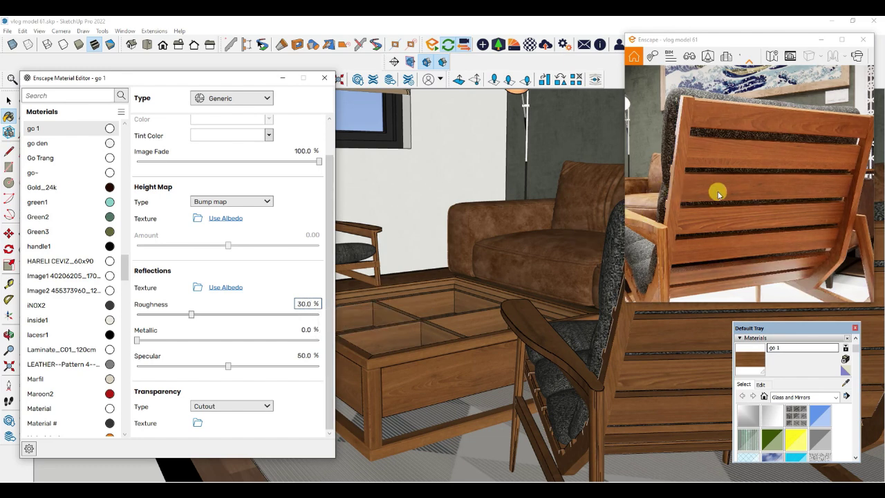
mouse_move(717, 191)
right_mouse_down()
mouse_move(684, 208)
mouse_move(683, 195)
right_mouse_up()
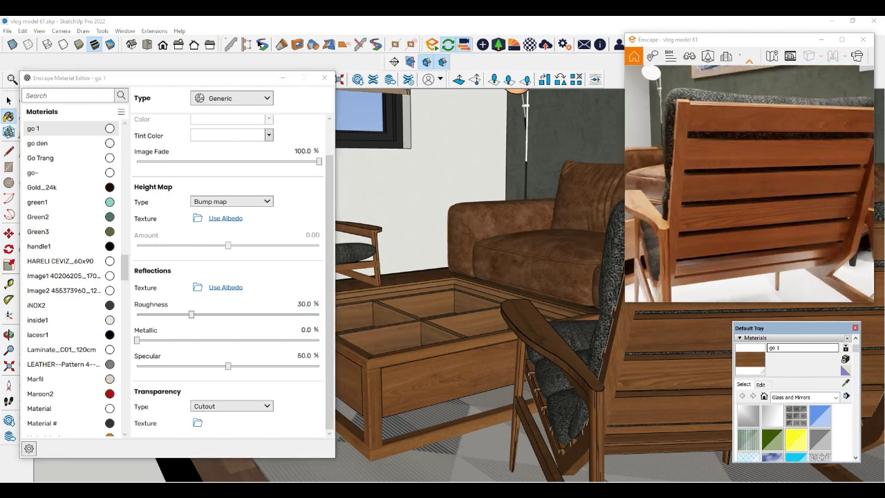
- Sample the black shade of the lamp beside the sofa so that its material is loaded for editing
scroll(484, 232, "up", 10)
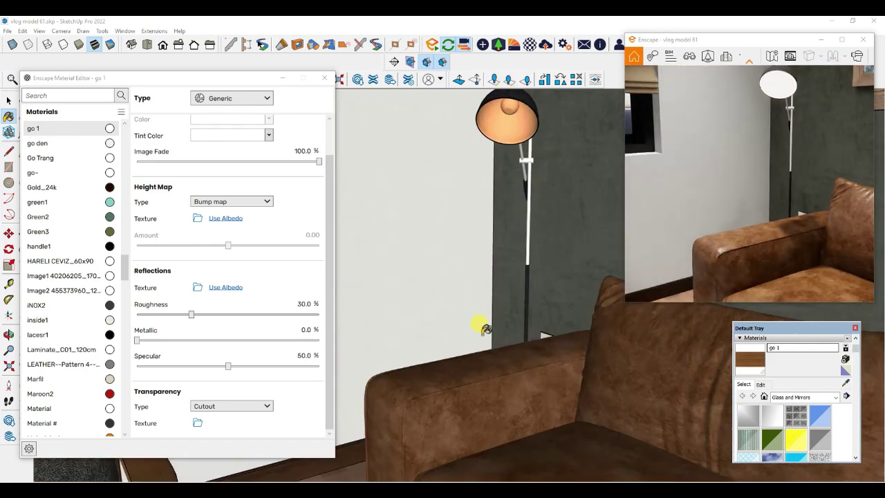
scroll(524, 115, "up", 6)
scroll(479, 168, "up", 8)
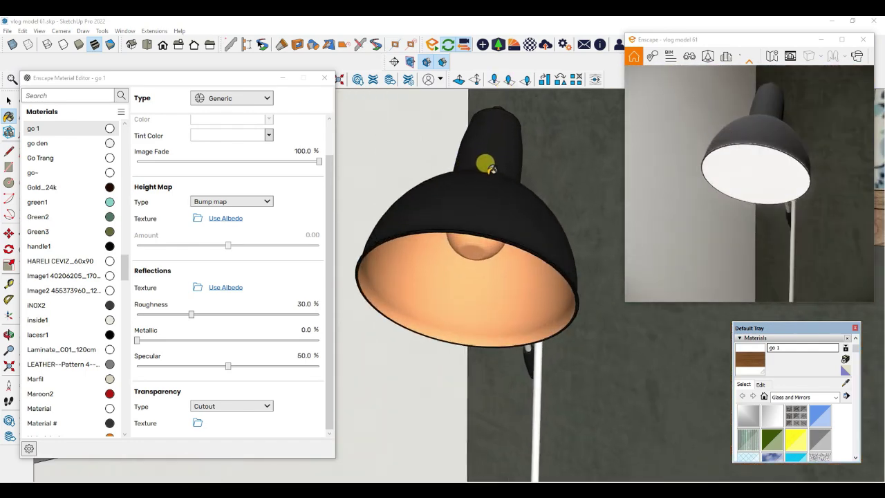
scroll(546, 228, "down", 10)
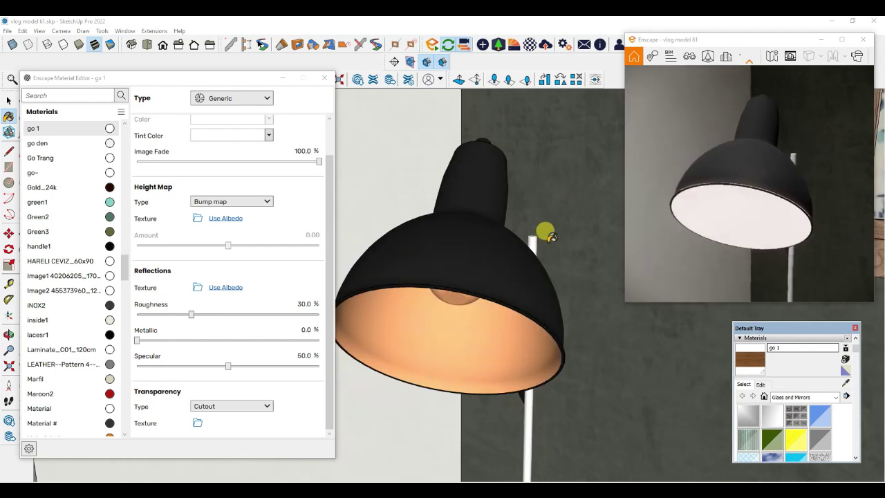
middle_click_drag(523, 268, 493, 280)
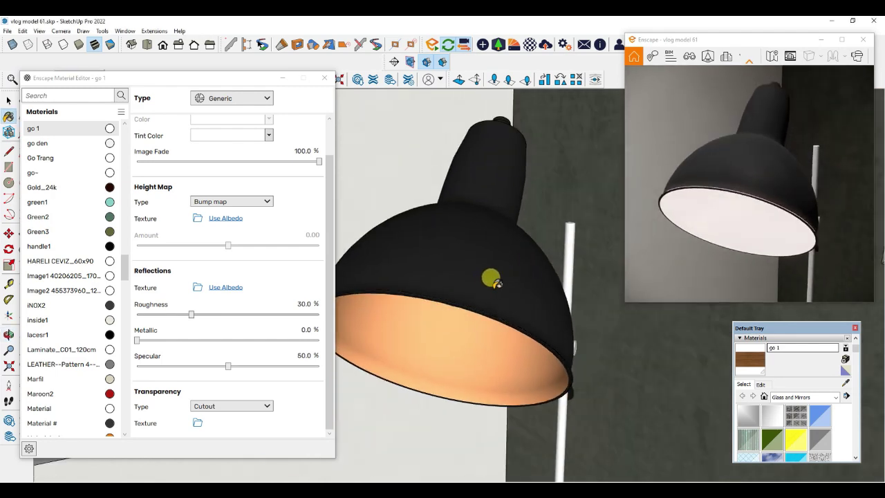
left_click(844, 385)
left_click(486, 235)
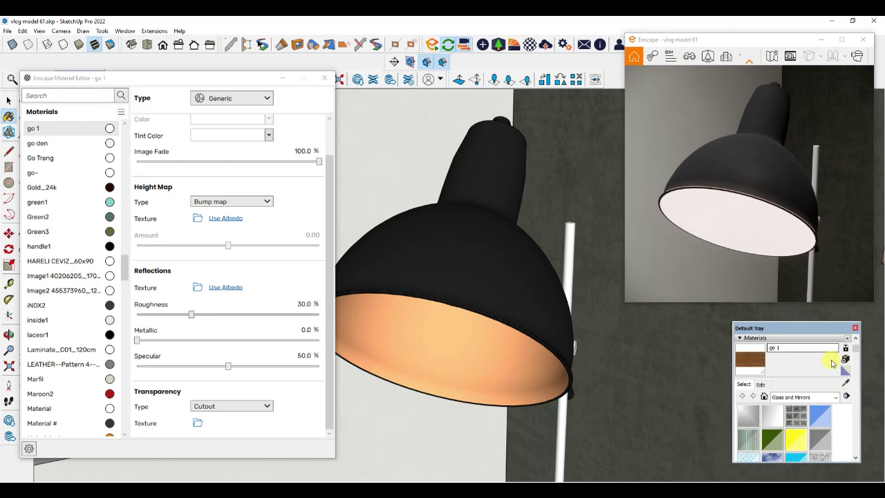
left_click(843, 384)
left_click(454, 232)
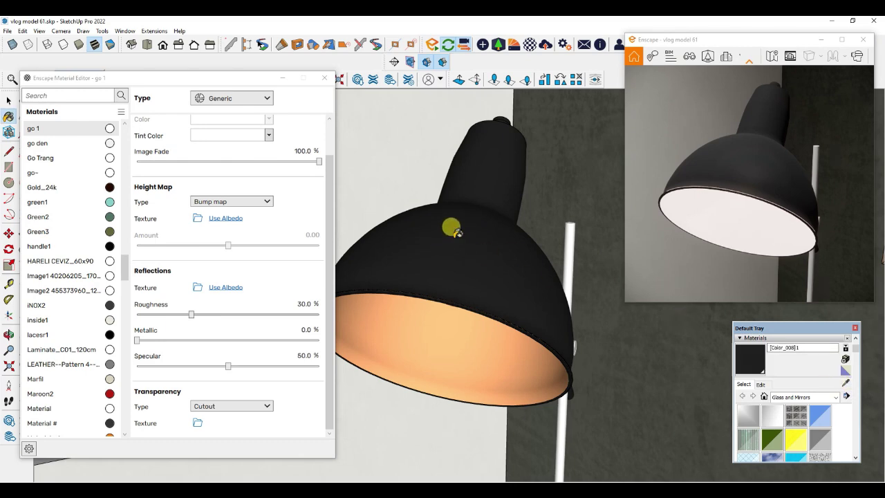
- Set the black lamp shade's roughness to 0%
scroll(219, 224, "up", 2)
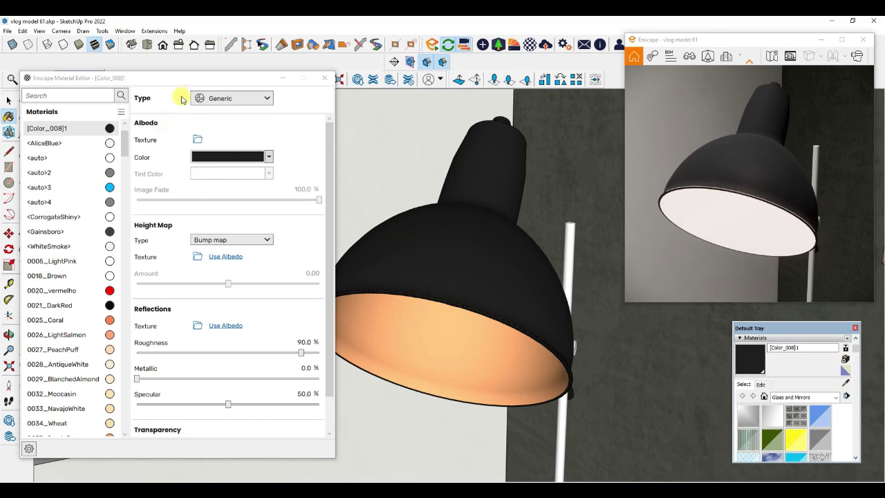
left_click_drag(191, 80, 190, 82)
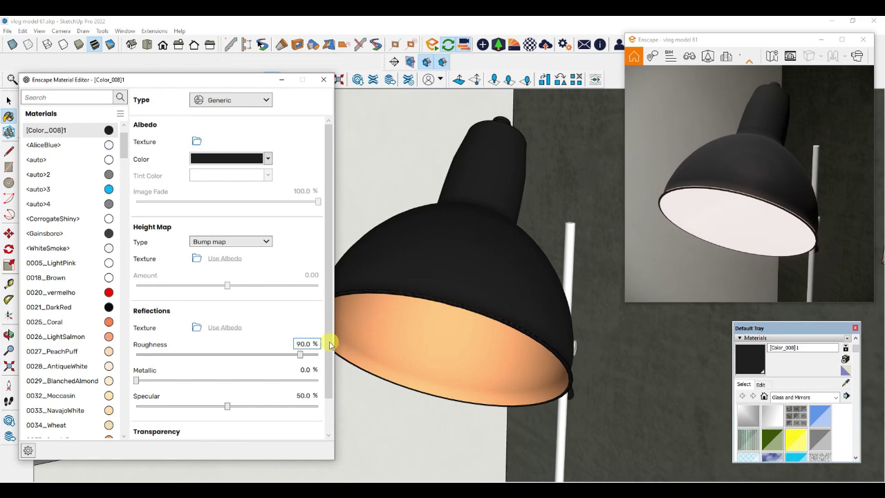
left_click_drag(299, 343, 321, 348)
type("0")
key("Return")
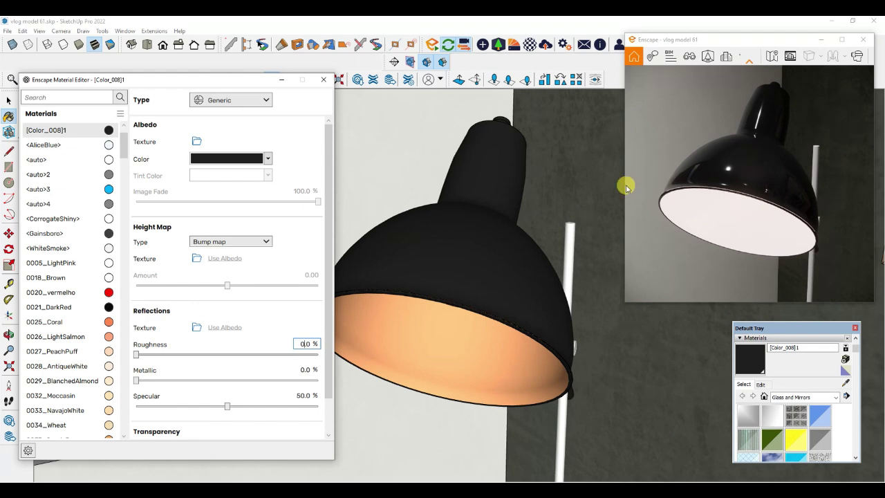
- Widen the render window and compare the lamp shade at 90% roughness, then set its roughness back to 0%
left_click_drag(620, 181, 553, 173)
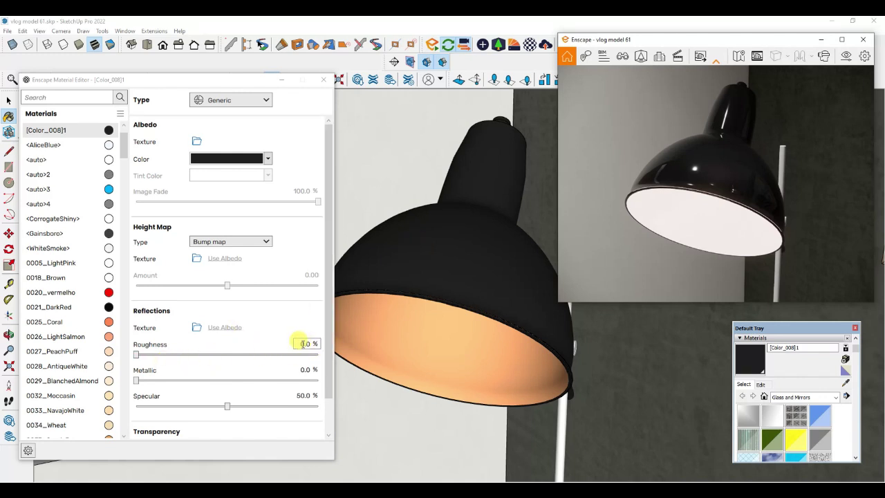
left_click(302, 344)
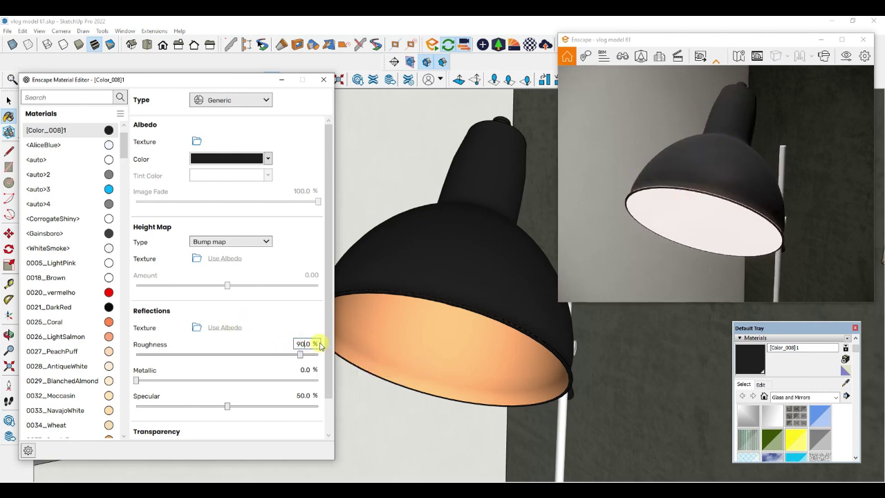
key("Return")
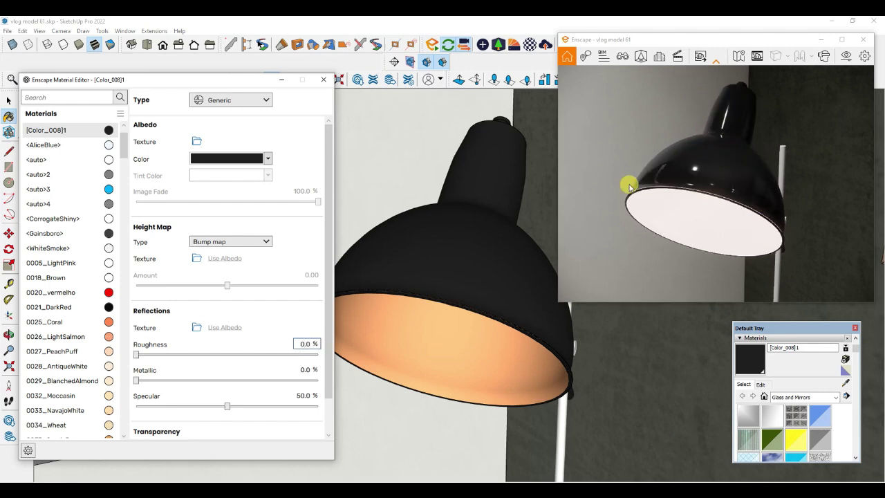
- Sample the lamp's white pole and set its material's roughness to 0%
left_click(845, 384)
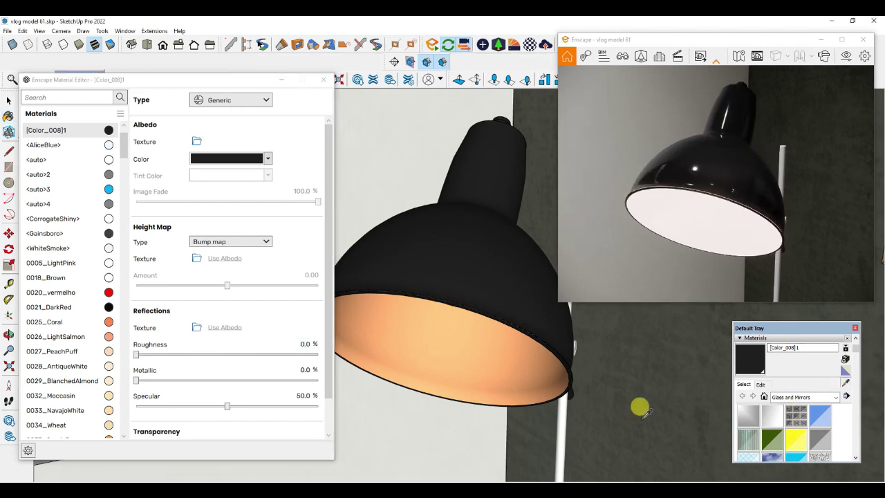
left_click(553, 421)
double_click(297, 346)
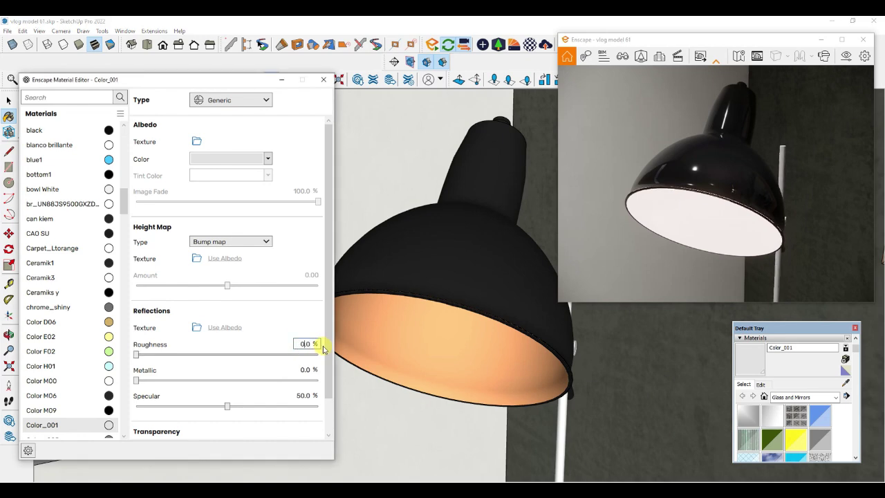
- Sample the blue window glass below the roman blind so that its material is loaded for editing
scroll(477, 283, "down", 5)
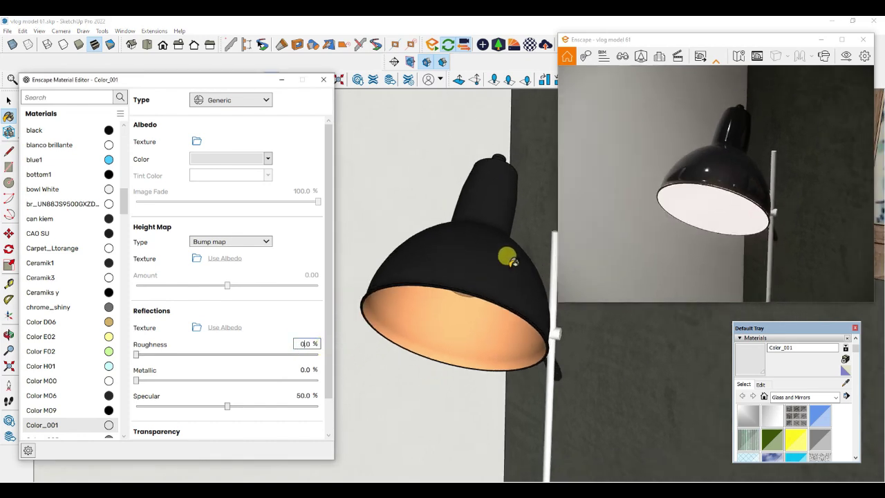
scroll(546, 325, "down", 3)
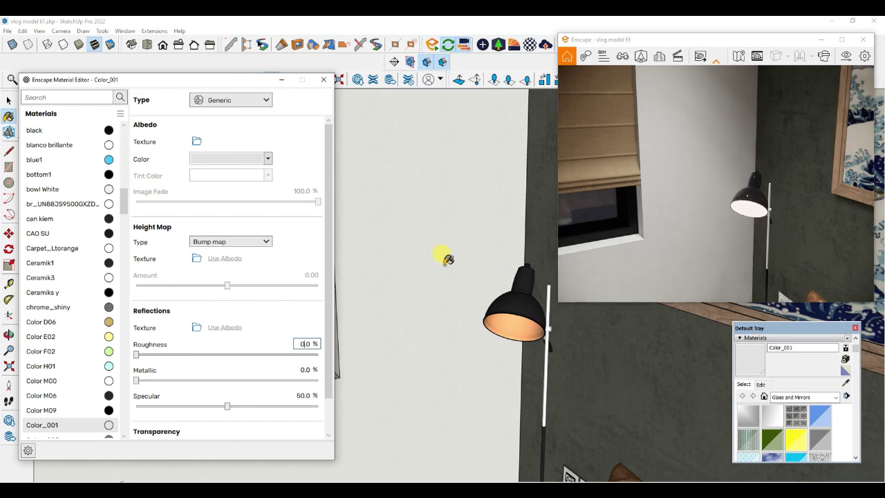
scroll(585, 308, "down", 6)
scroll(389, 290, "up", 6)
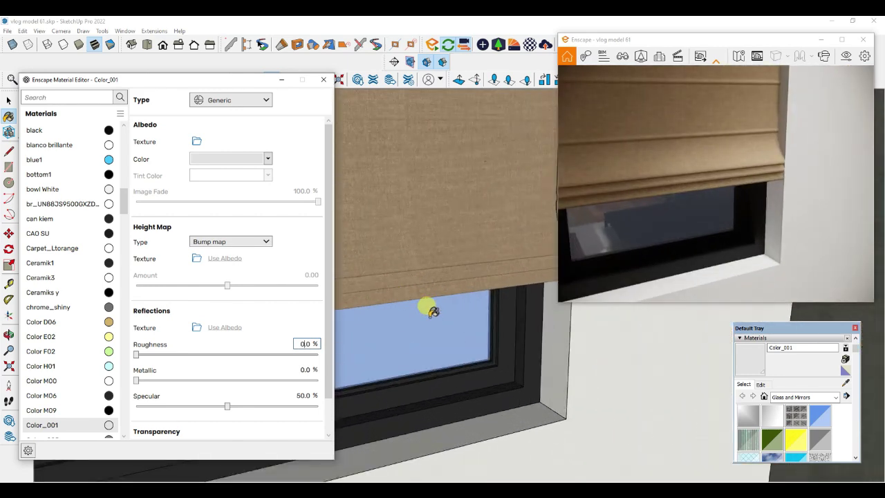
mouse_move(433, 276)
middle_mouse_down()
mouse_move(491, 225)
mouse_move(627, 339)
mouse_move(517, 355)
mouse_move(423, 331)
mouse_move(443, 336)
middle_mouse_up()
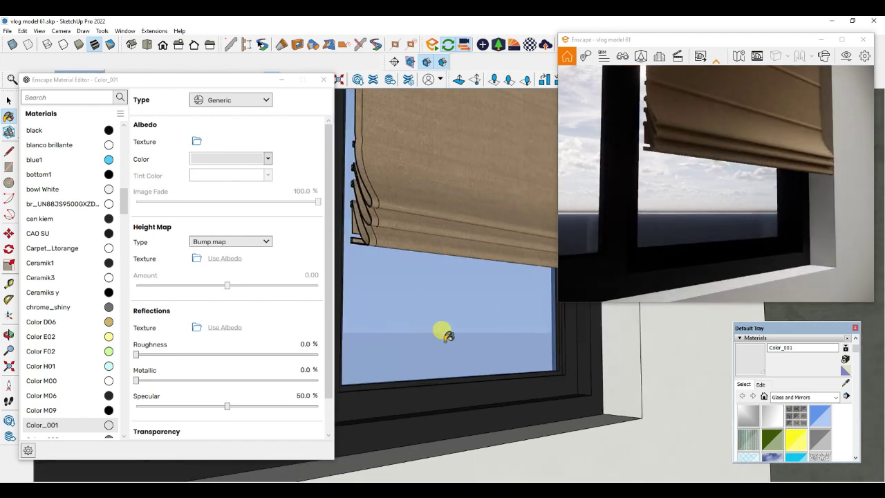
left_click(844, 384)
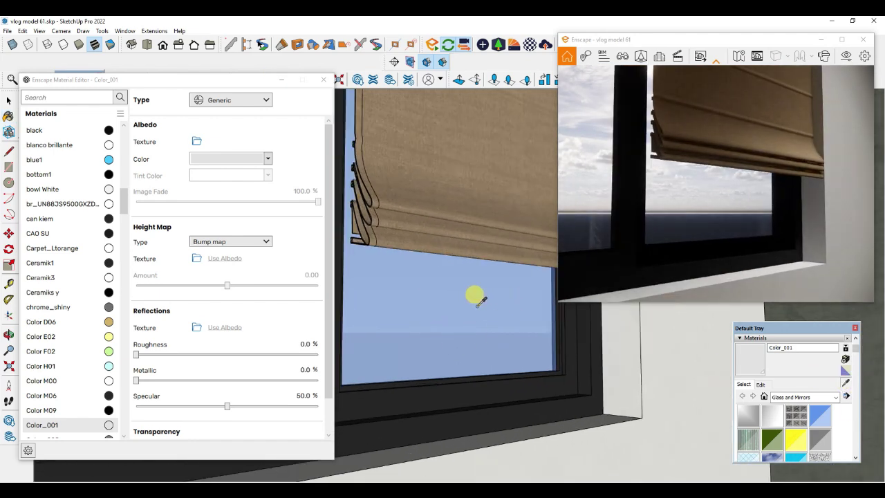
left_click(477, 298)
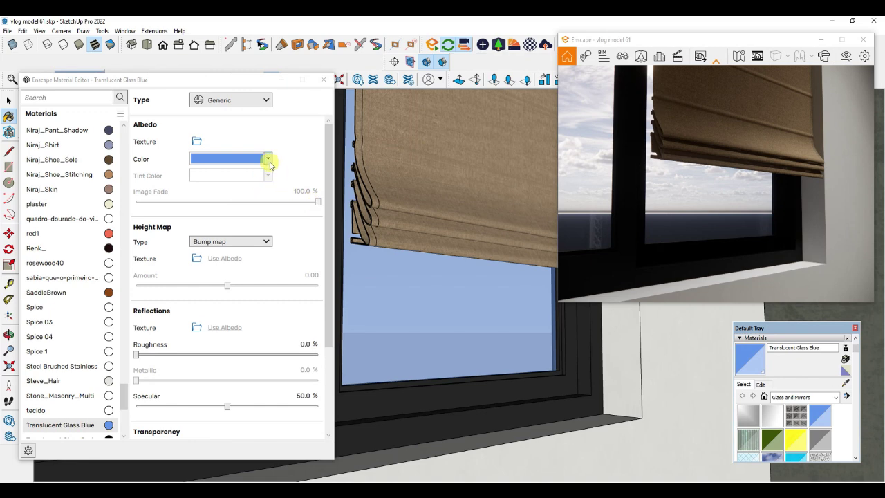
- Set the window glass's albedo color to black
left_click(268, 159)
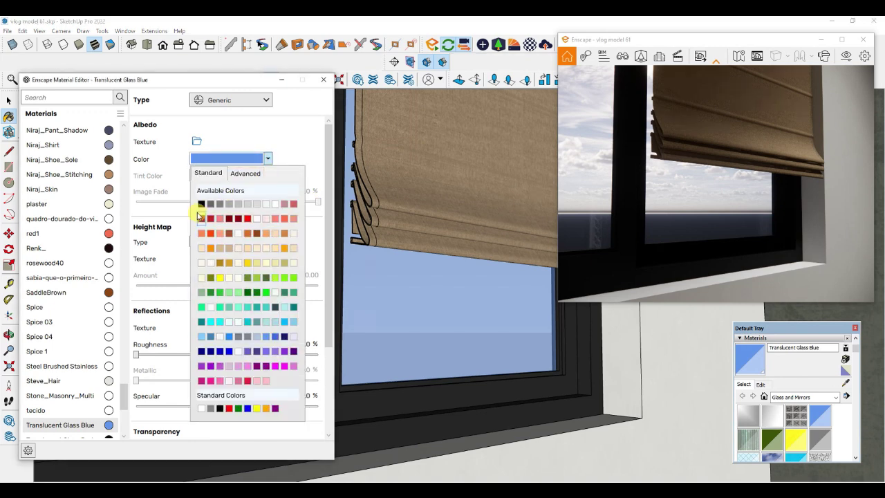
left_click(201, 204)
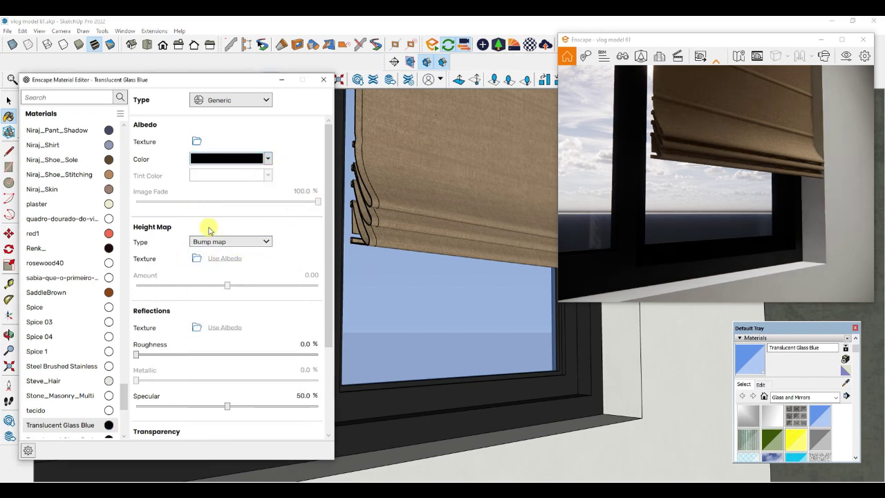
scroll(179, 349, "down", 1)
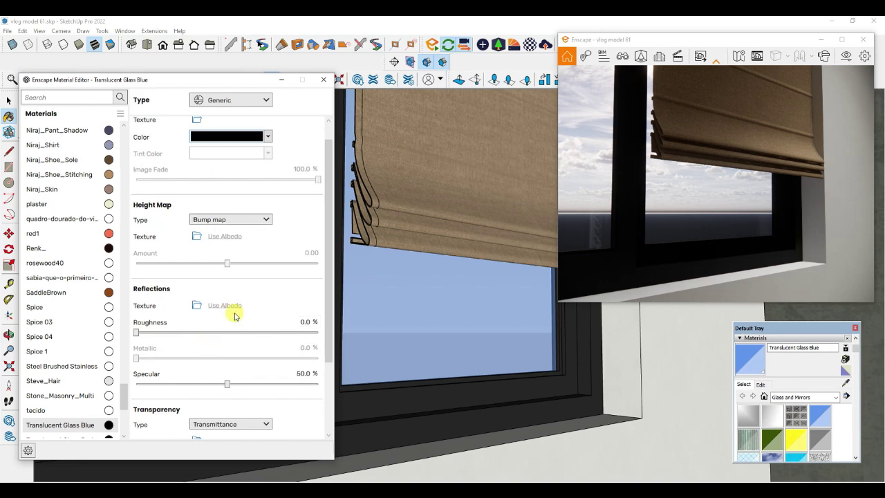
scroll(202, 350, "down", 3)
scroll(202, 350, "down", 2)
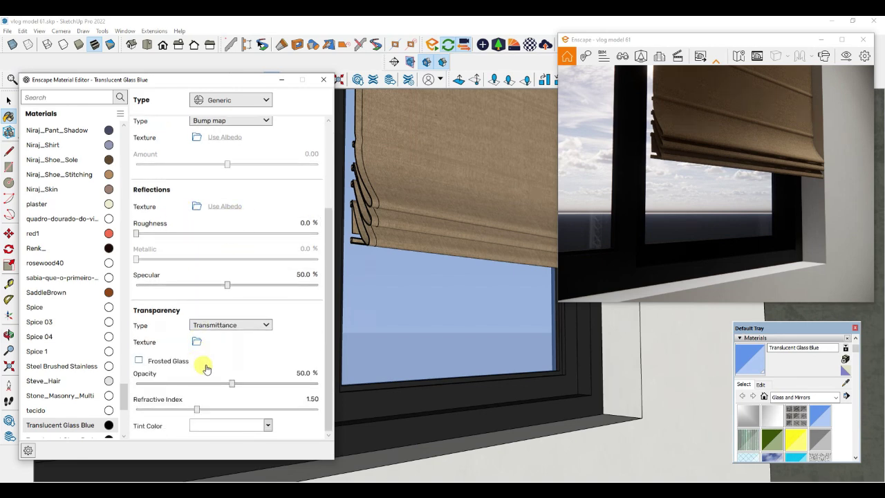
- Review the window glass's albedo color and try opacity values of 58.2% and 50.5% on it
left_click(230, 385)
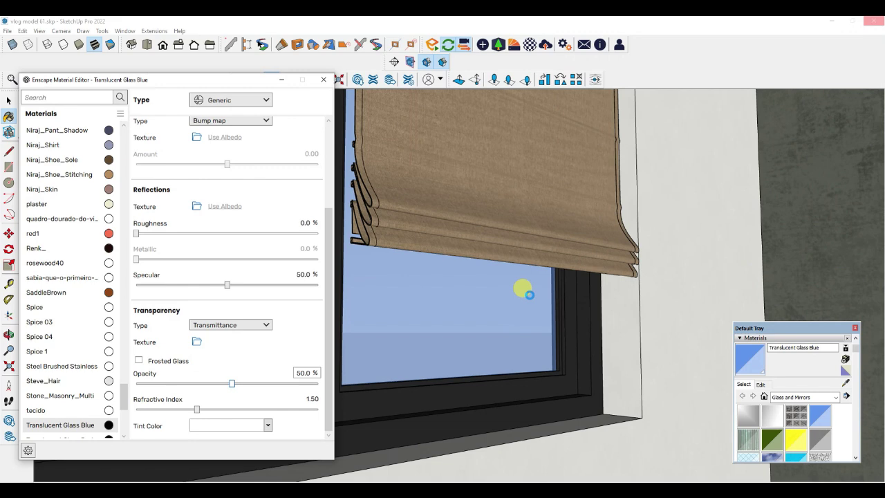
scroll(230, 211, "up", 2)
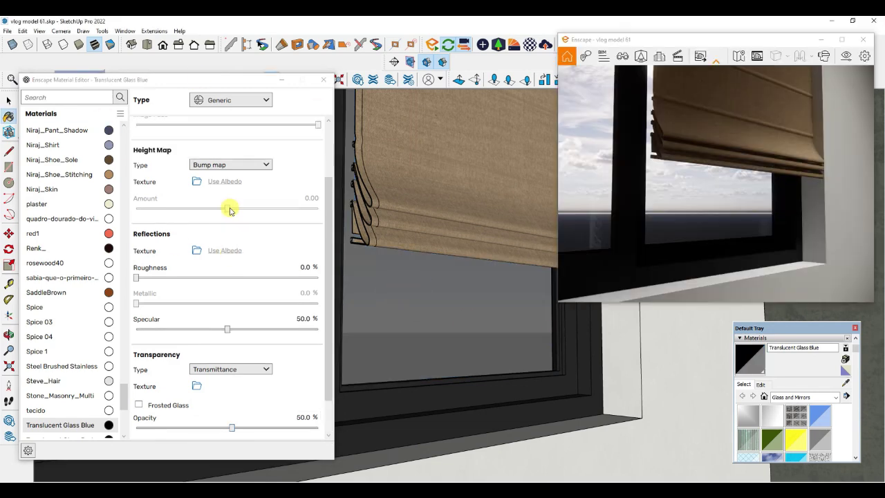
scroll(232, 210, "up", 1)
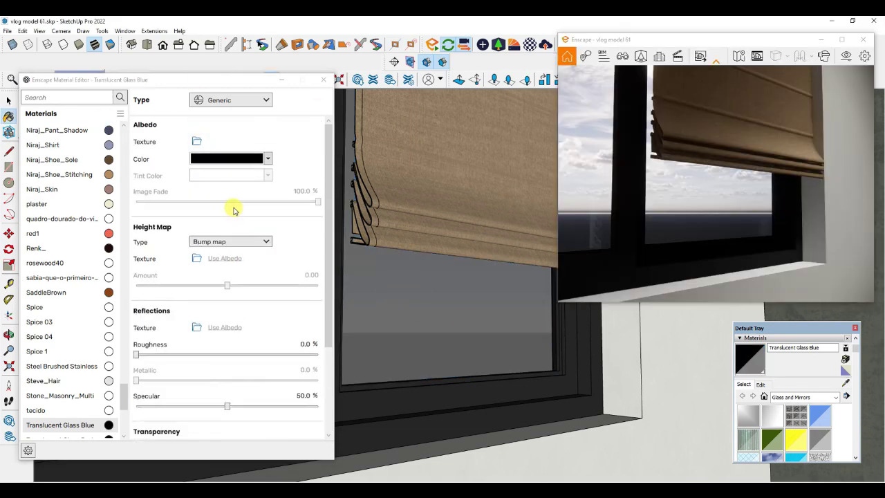
left_click(267, 159)
left_click(268, 160)
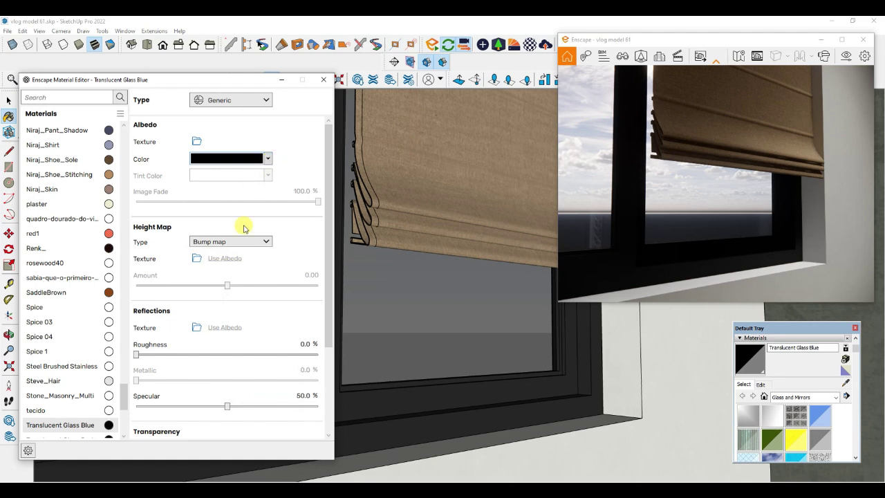
scroll(224, 298, "down", 2)
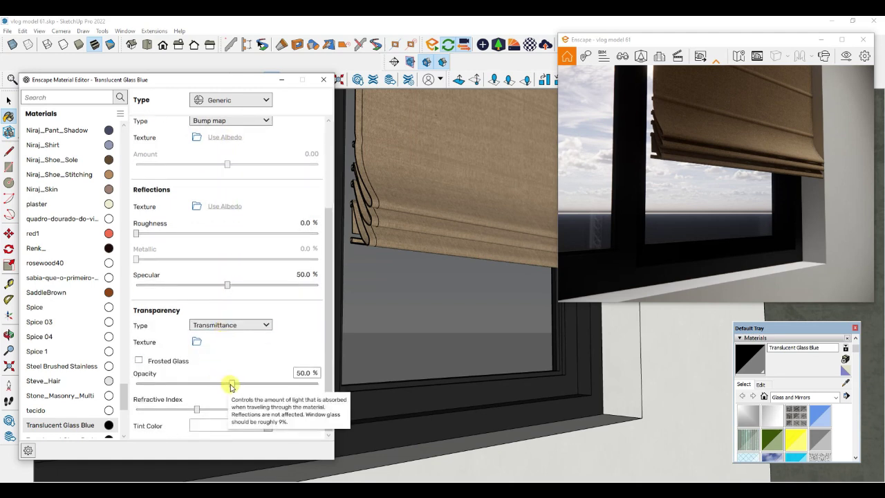
left_click_drag(232, 385, 239, 384)
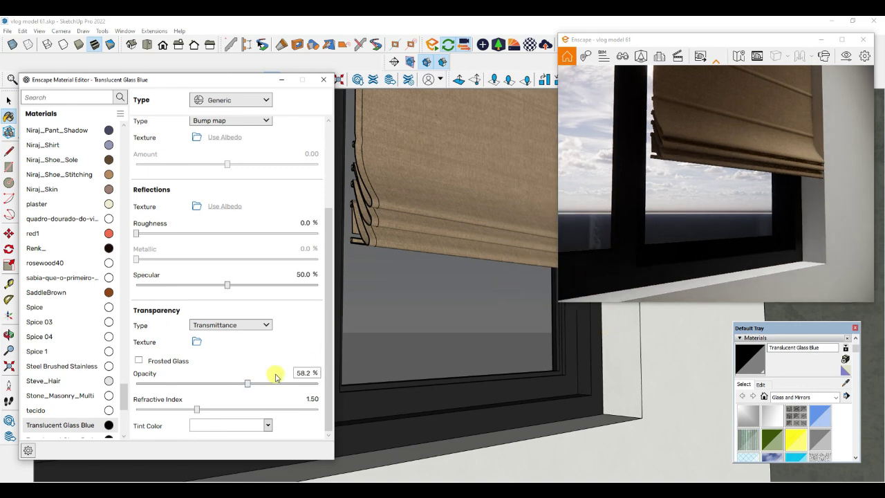
mouse_move(247, 385)
left_mouse_down()
mouse_move(316, 383)
mouse_move(191, 381)
mouse_move(186, 388)
mouse_move(232, 384)
left_mouse_up()
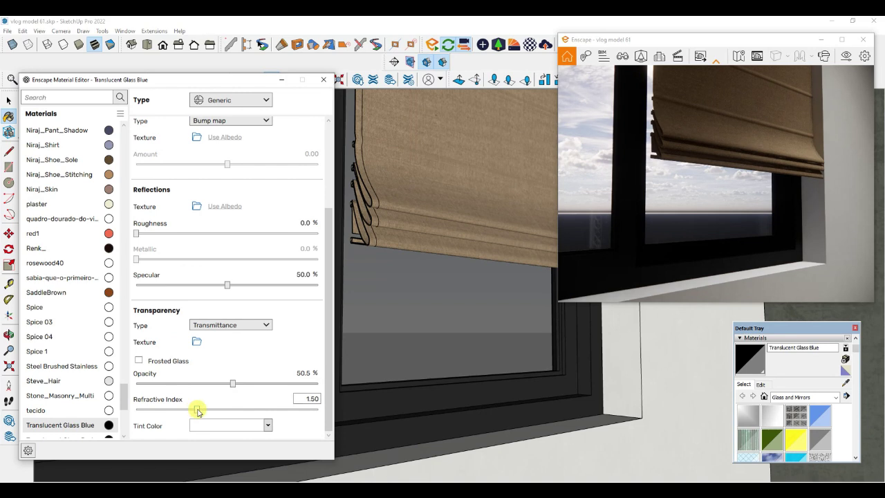
- Raise the window glass's refractive index to 2.23 and move the material editor slightly aside
left_click_drag(201, 412, 270, 405)
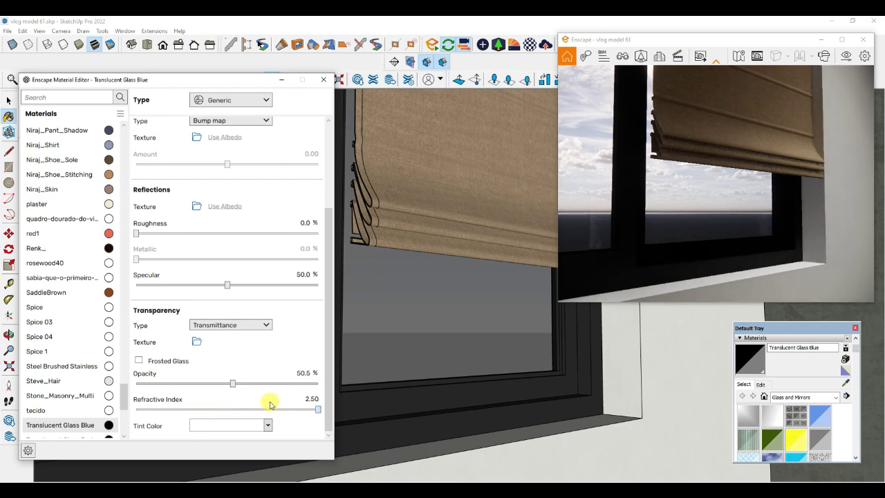
right_click(528, 319)
left_click(522, 371)
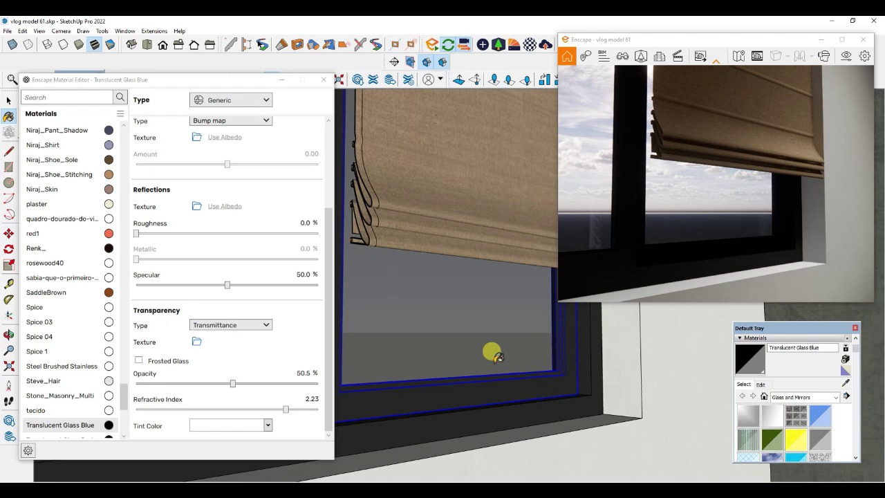
left_click_drag(153, 84, 178, 84)
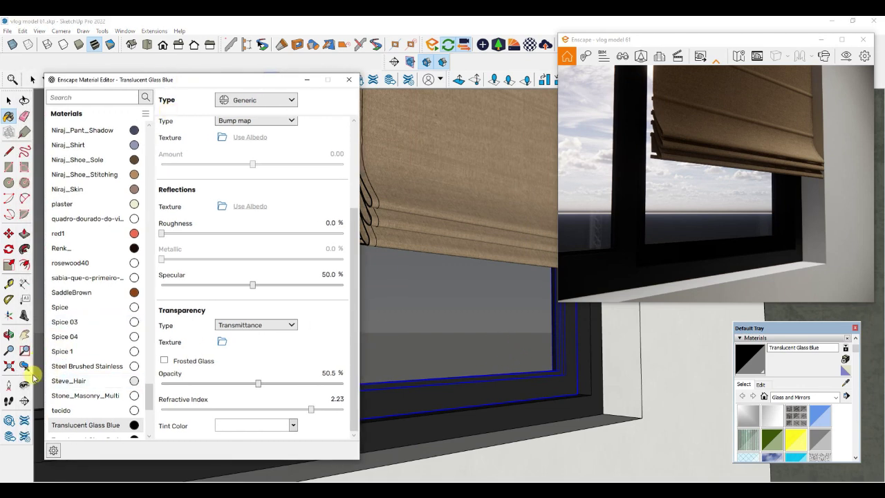
- Compare the window glass reflections at 95% and 56.5% opacity, then set its opacity to 52.2%
left_click(527, 296)
left_click_drag(527, 296, 570, 325)
scroll(569, 420, "down", 5)
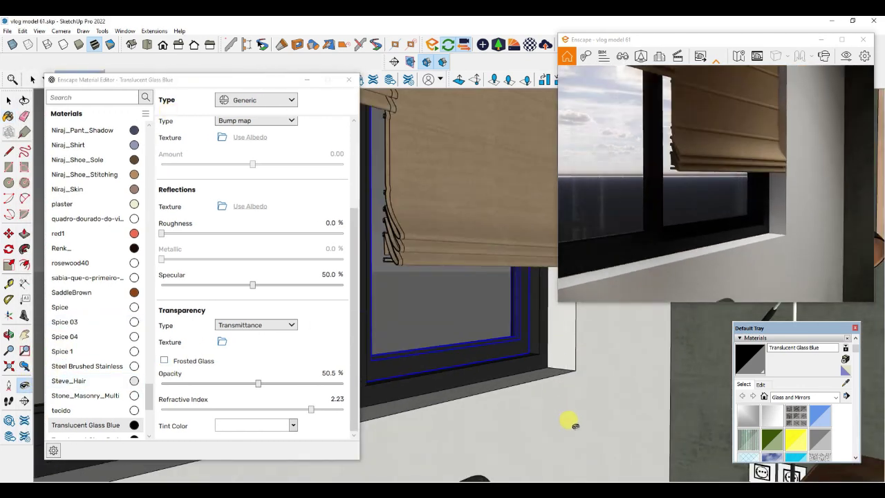
scroll(415, 261, "up", 1)
scroll(481, 339, "up", 3)
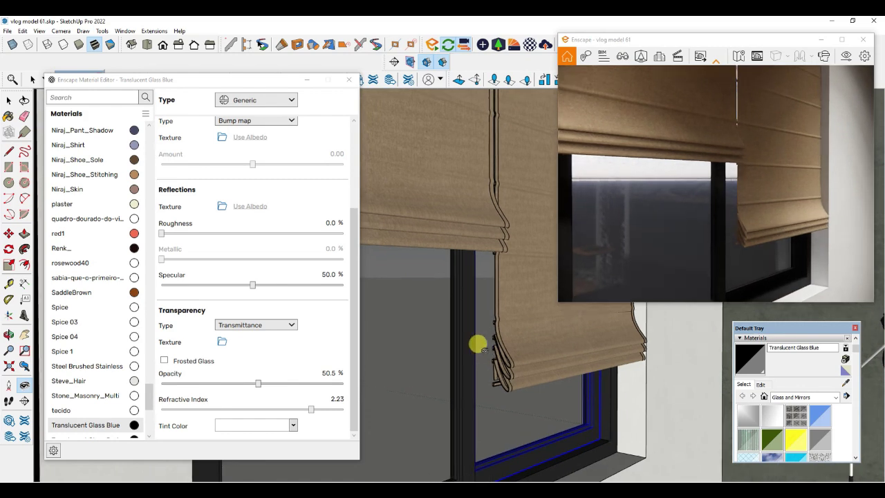
scroll(529, 389, "up", 3)
middle_click_drag(513, 400, 502, 403)
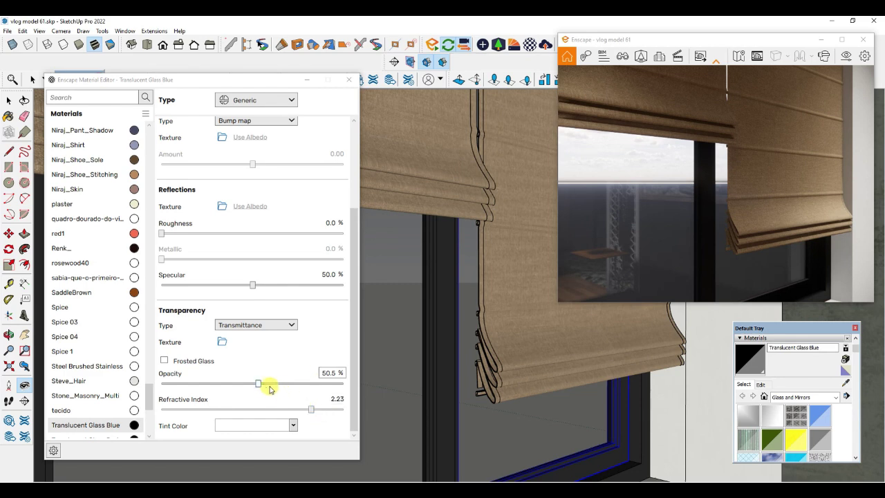
left_click_drag(257, 385, 345, 384)
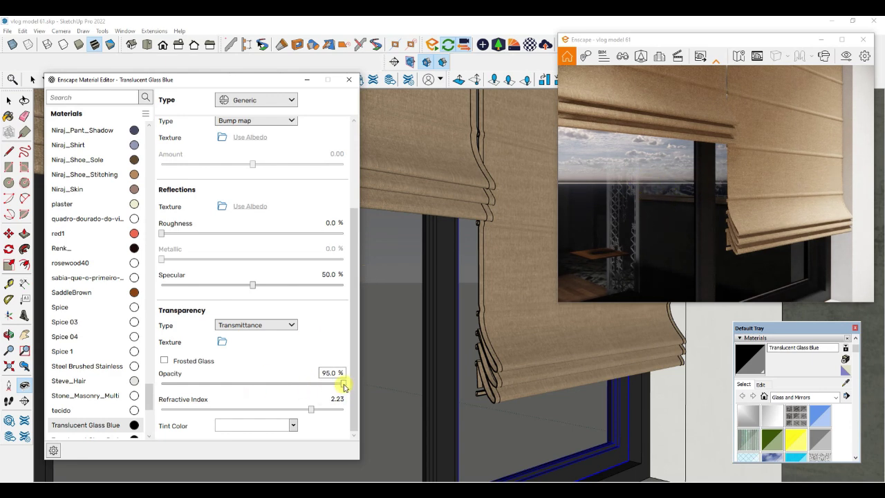
left_click_drag(344, 385, 270, 386)
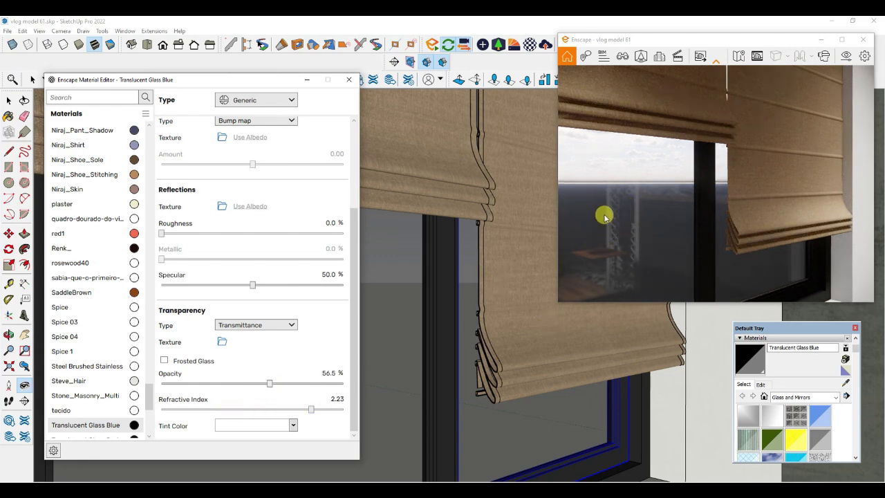
left_click_drag(267, 385, 237, 383)
left_click(263, 391)
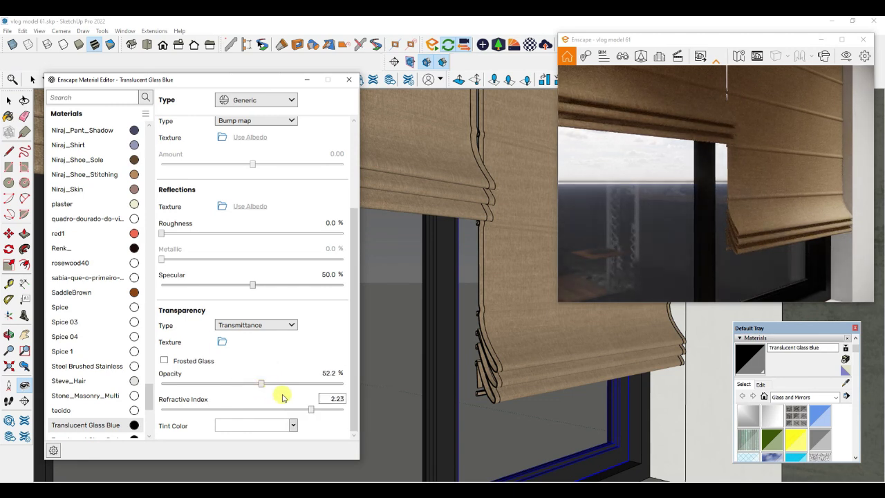
mouse_move(611, 256)
right_mouse_down()
mouse_move(600, 253)
mouse_move(611, 256)
right_mouse_up()
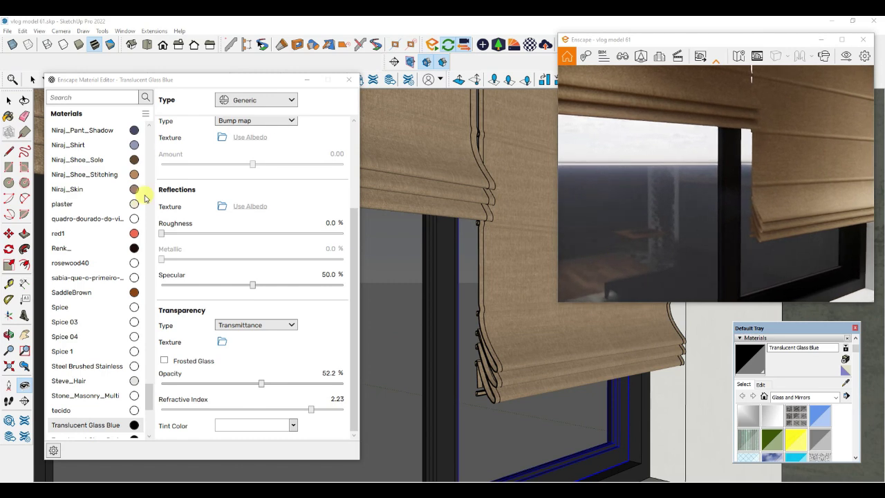
- Try a light orange transparency tint color on the window glass
scroll(135, 199, "up", 3)
scroll(249, 200, "up", 3)
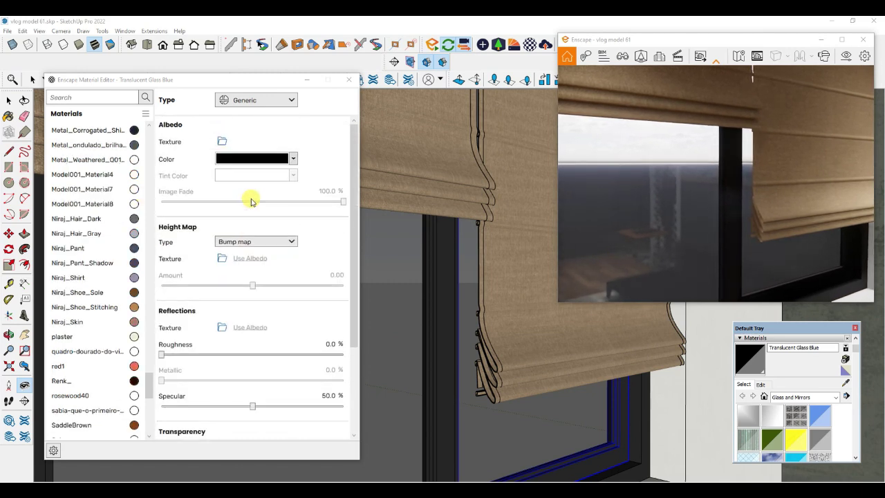
left_click(294, 159)
left_click(294, 159)
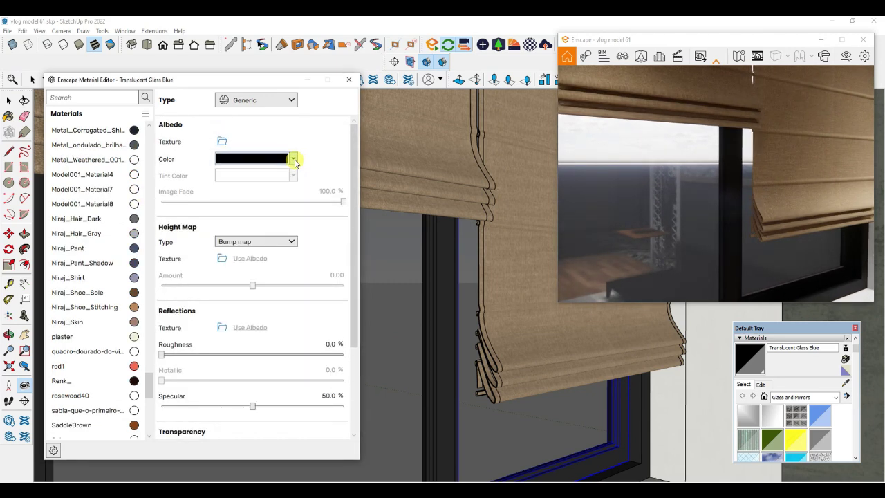
scroll(266, 310, "down", 4)
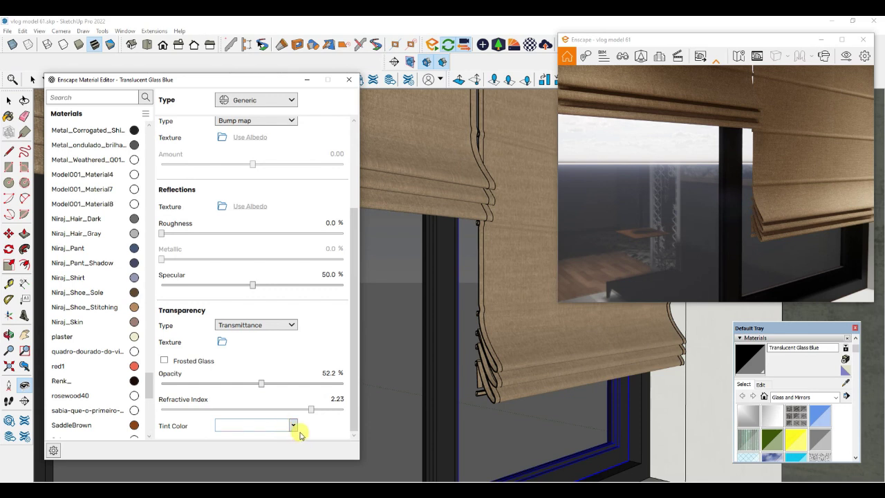
left_click(294, 426)
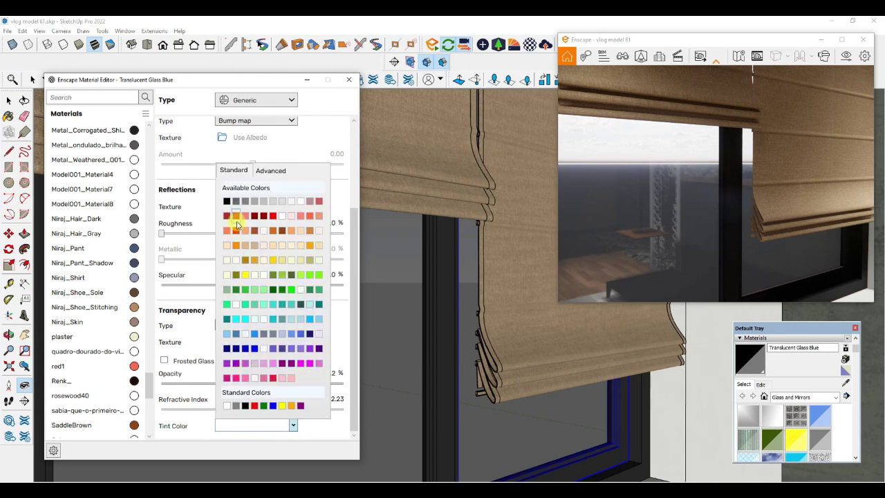
left_click(284, 232)
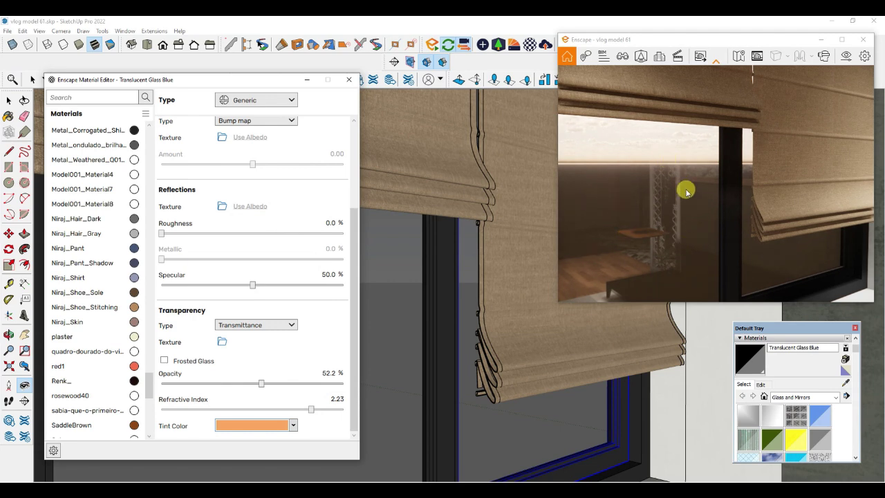
- Set the window glass's transparency tint to a very pale near-white and check the reflections in the render
left_click(294, 427)
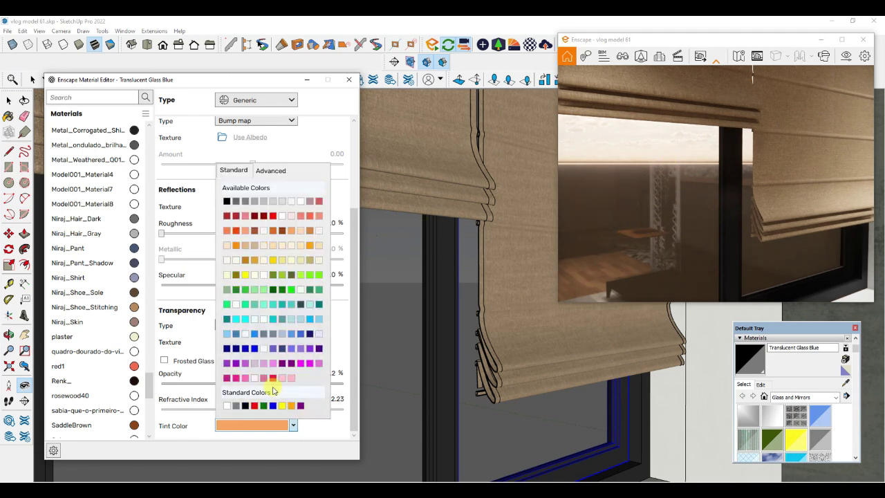
left_click(291, 201)
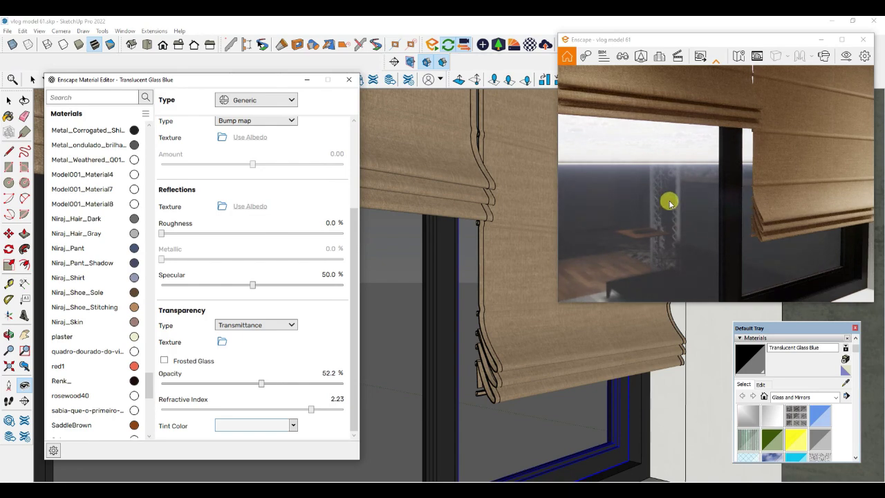
right_click_drag(716, 187, 743, 187)
mouse_move(624, 239)
left_mouse_down()
mouse_move(602, 221)
mouse_move(624, 239)
left_mouse_up()
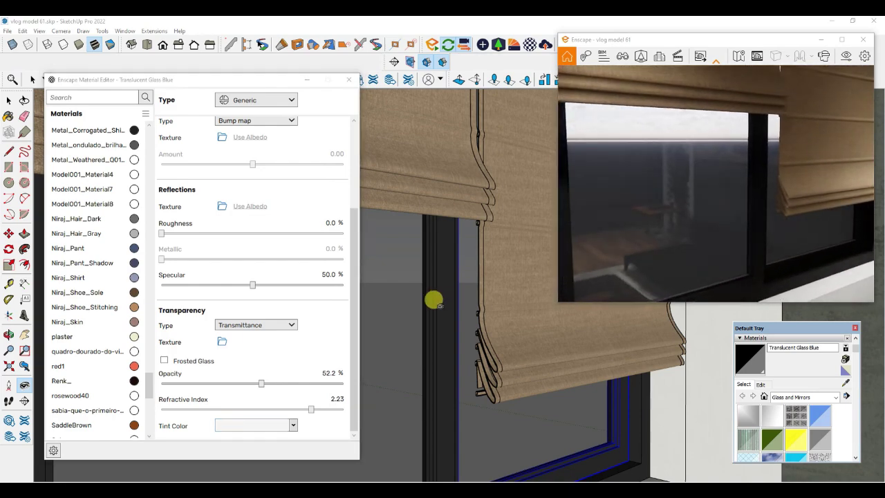
- Sample the dark wool fabric on the armchair's back cushion so that its material is loaded for editing
scroll(415, 266, "down", 6)
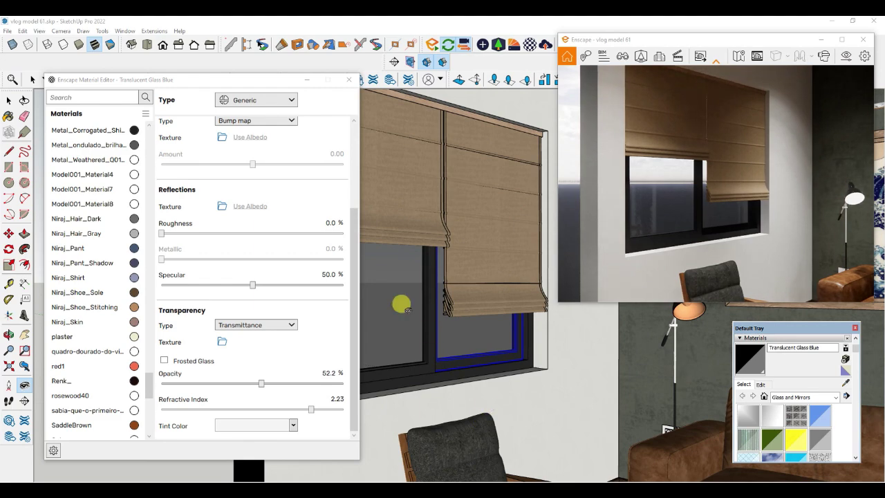
scroll(401, 304, "up", 8)
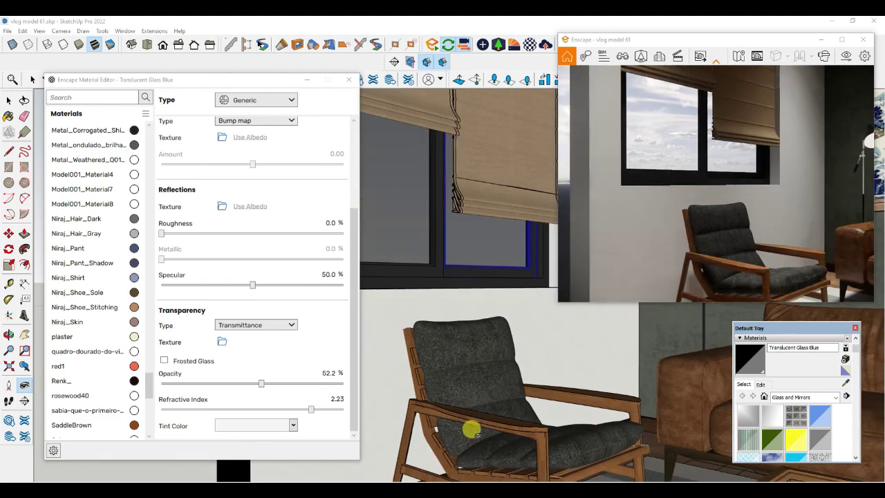
scroll(471, 429, "up", 8)
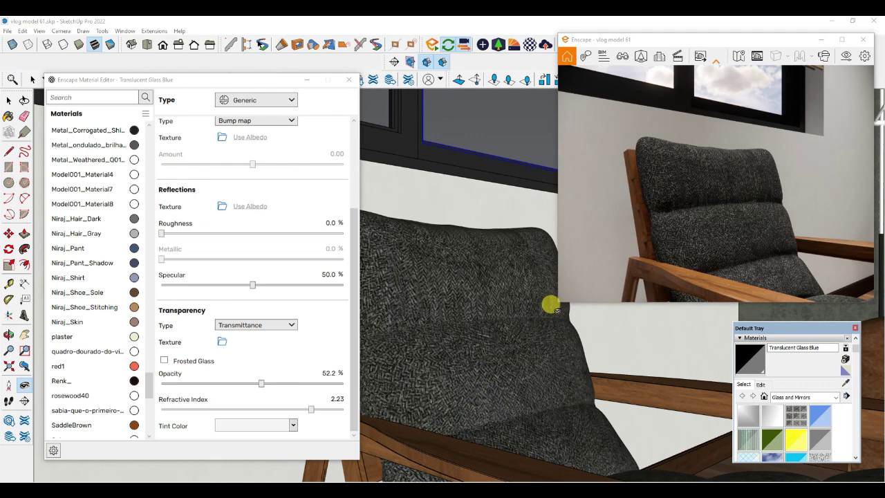
left_click(846, 383)
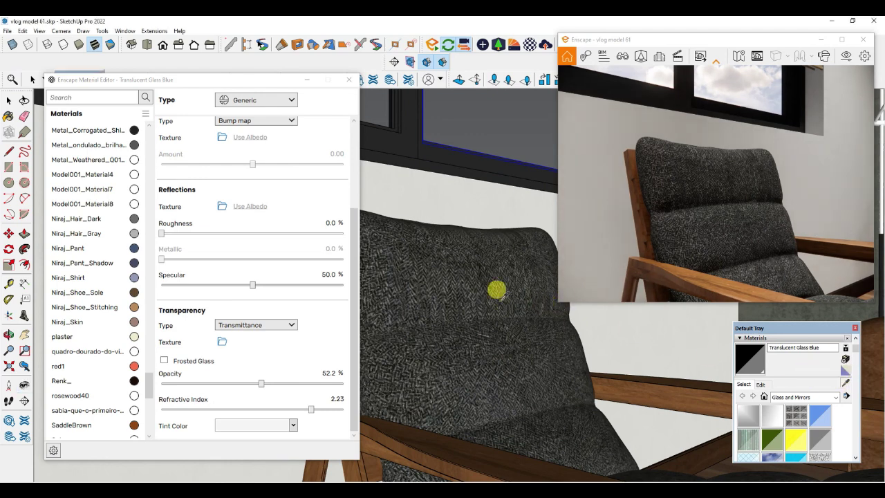
left_click(456, 267)
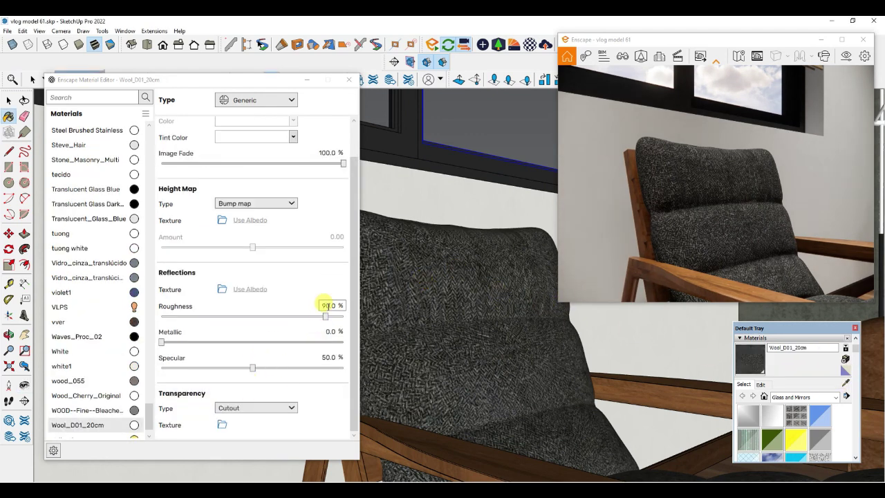
- Compare the armchair fabric at 50% roughness, then set its roughness to 60% and inspect the weave up close
left_click(325, 306)
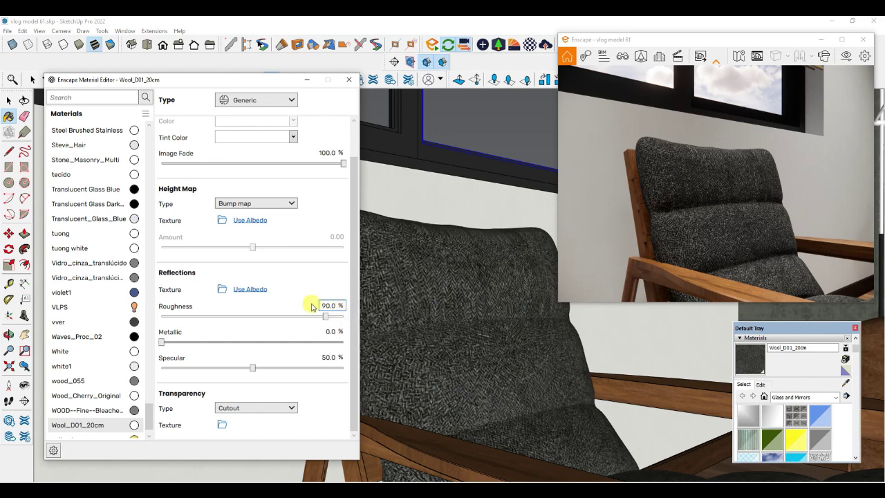
left_click_drag(322, 305, 379, 304)
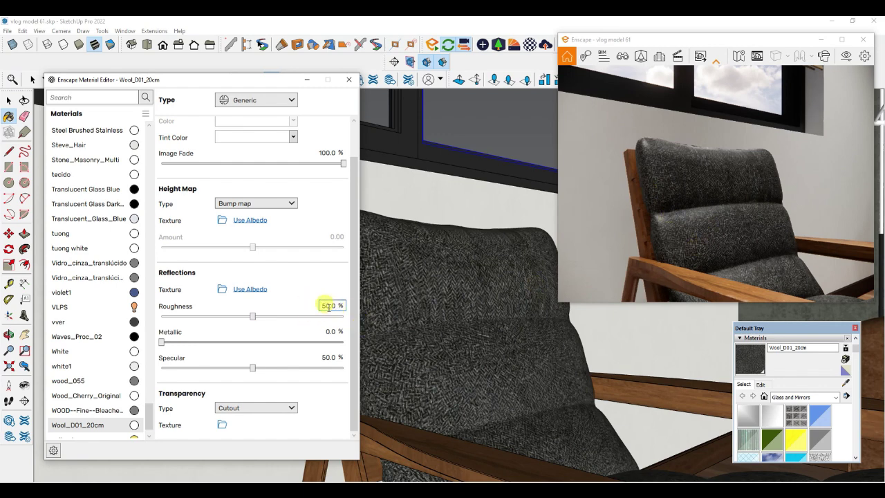
left_click_drag(323, 306, 343, 305)
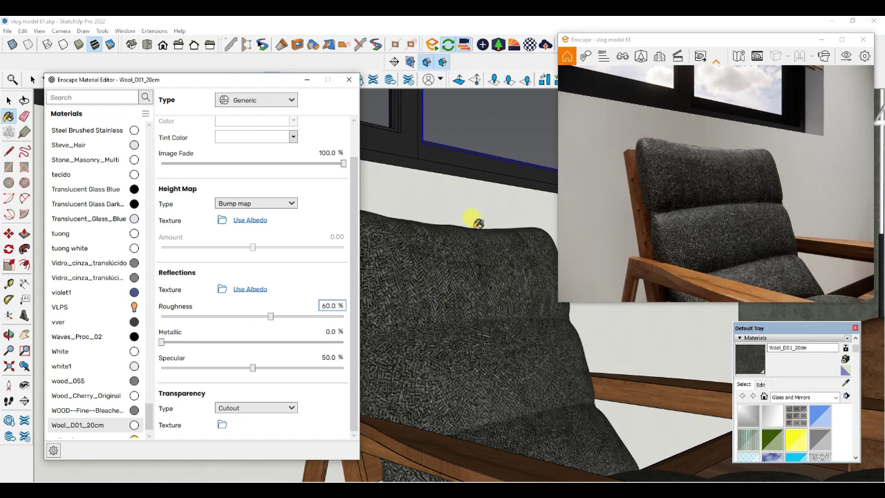
scroll(474, 317, "up", 3)
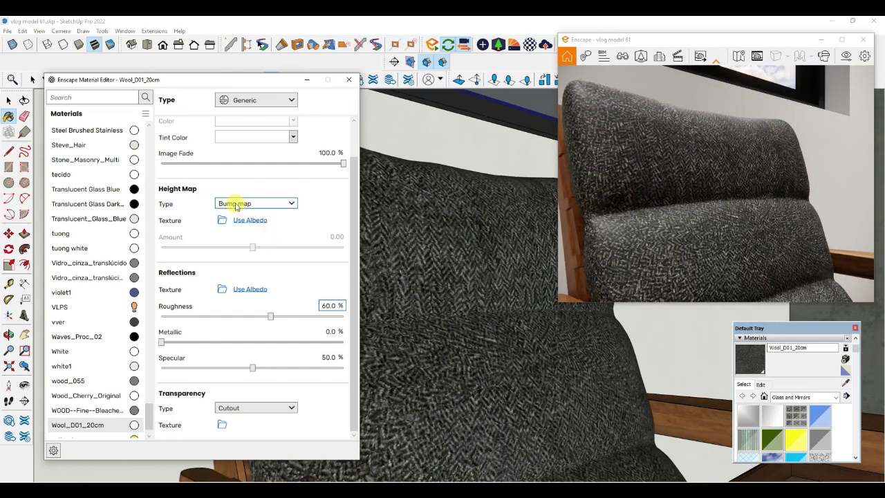
scroll(324, 155, "up", 1)
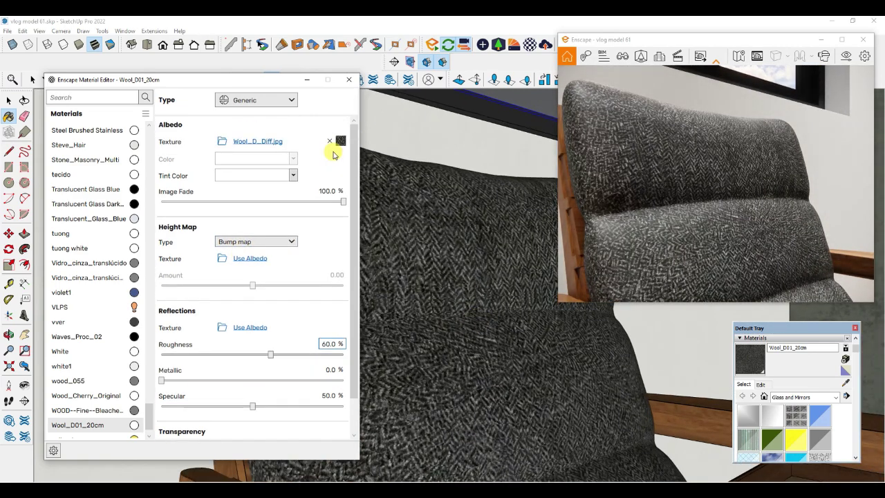
- Reuse the wool albedo texture as the armchair fabric's bump map and inspect the weave's relief in the render
mouse_move(340, 140)
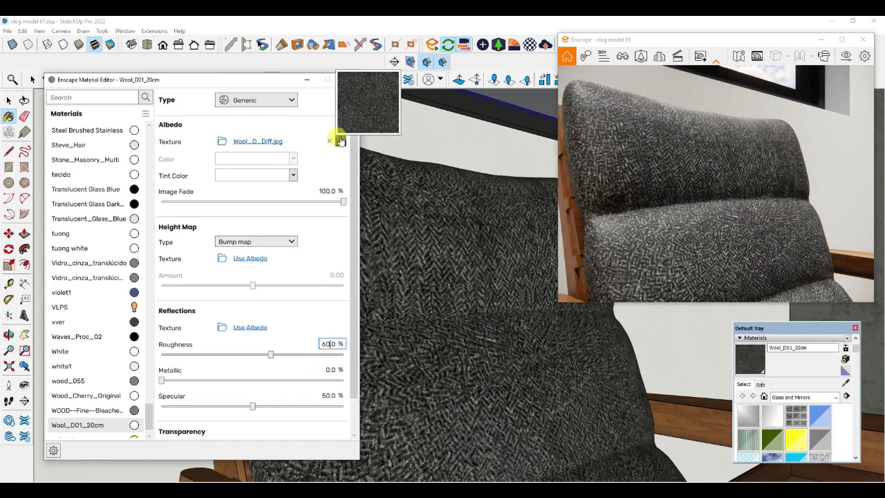
left_click(242, 260)
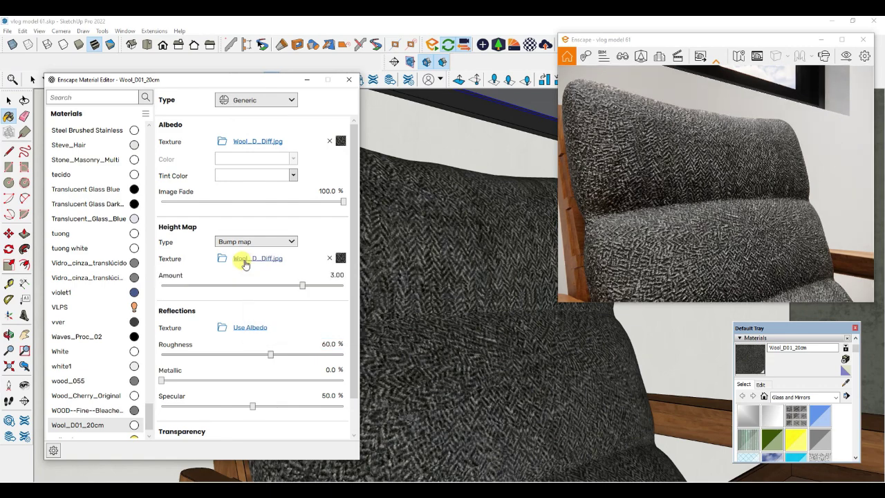
left_click(485, 312)
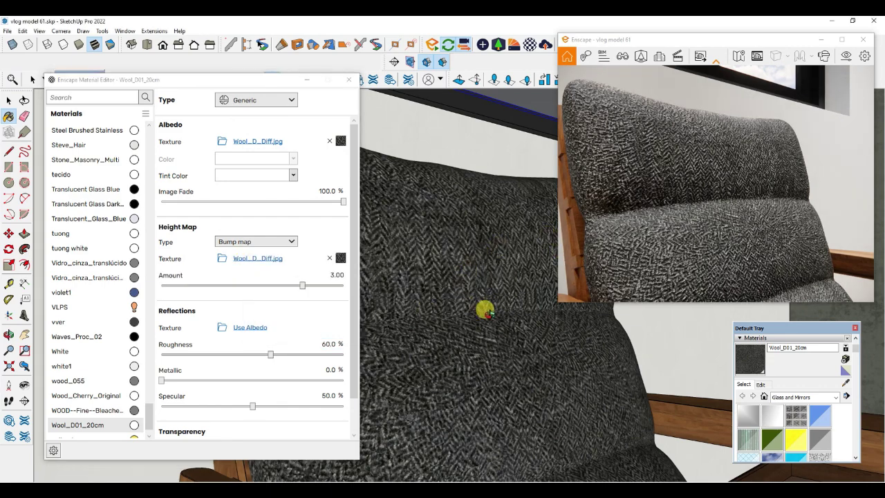
scroll(491, 309, "up", 3)
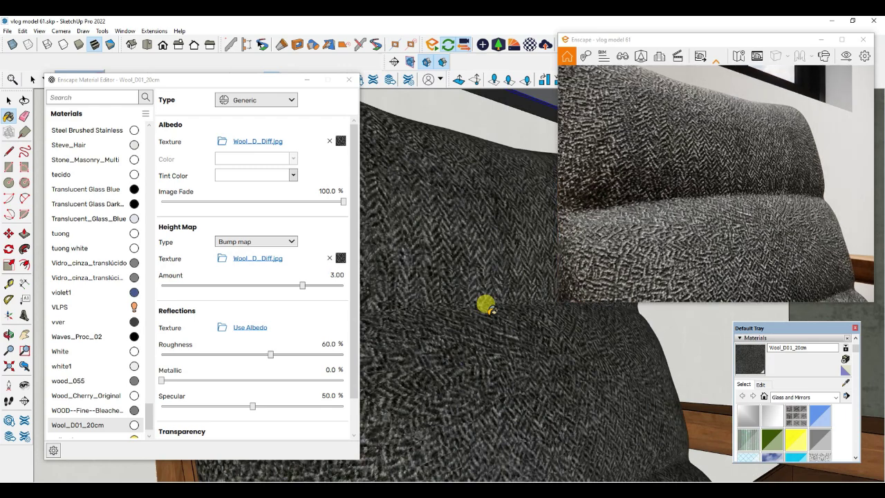
scroll(485, 305, "down", 3)
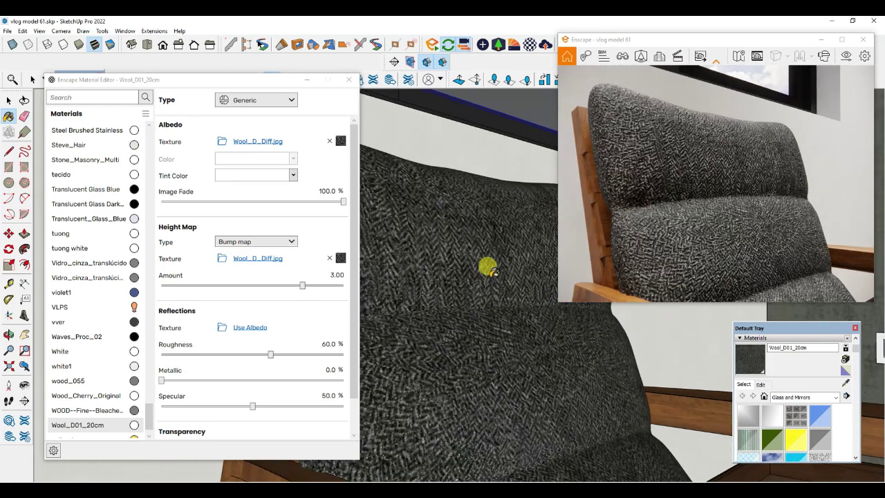
scroll(486, 267, "down", 1)
- Sample the white shade of the pendant lamp over the dining table, try 30% roughness, and set its roughness to 10%
left_click(24, 384)
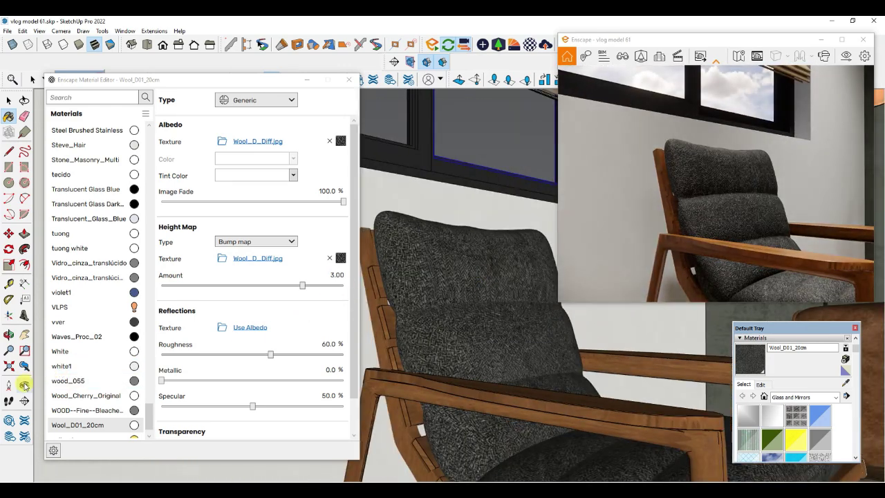
mouse_move(585, 401)
left_mouse_down()
mouse_move(389, 391)
mouse_move(585, 381)
mouse_move(338, 401)
mouse_move(685, 397)
mouse_move(667, 385)
mouse_move(523, 381)
mouse_move(877, 411)
mouse_move(839, 331)
mouse_move(751, 338)
mouse_move(739, 300)
mouse_move(489, 354)
mouse_move(673, 320)
mouse_move(553, 364)
mouse_move(592, 362)
mouse_move(490, 181)
left_mouse_up()
scroll(490, 185, "up", 7)
scroll(419, 306, "down", 1)
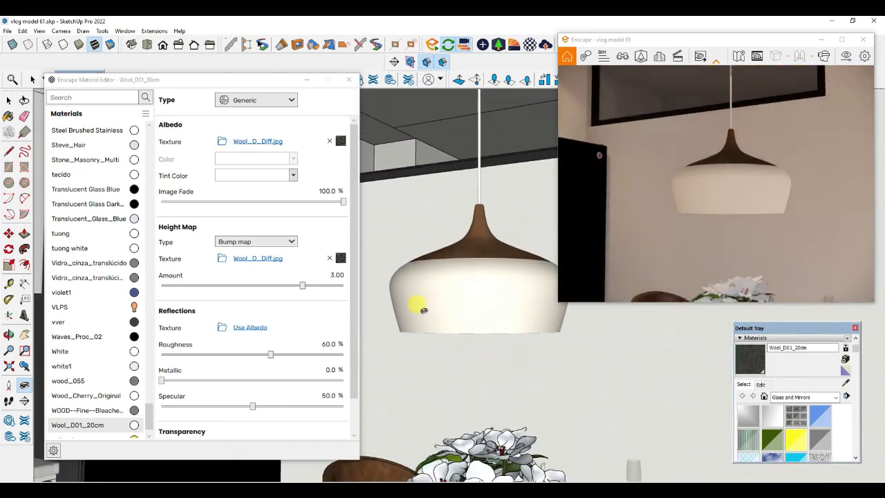
scroll(499, 253, "up", 2)
scroll(499, 254, "up", 2)
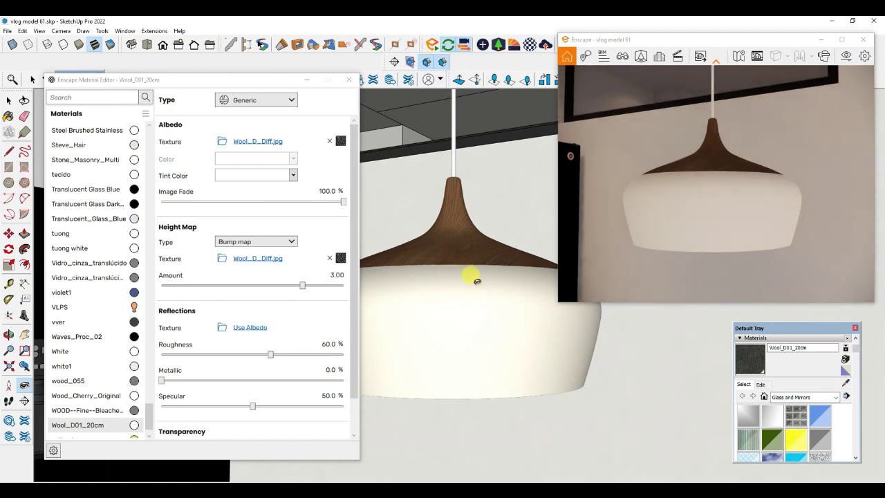
left_click(844, 384)
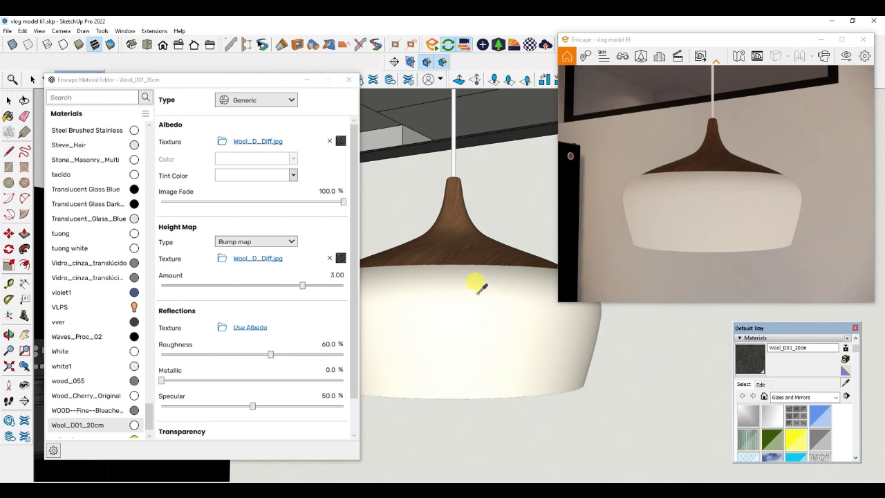
left_click(481, 288)
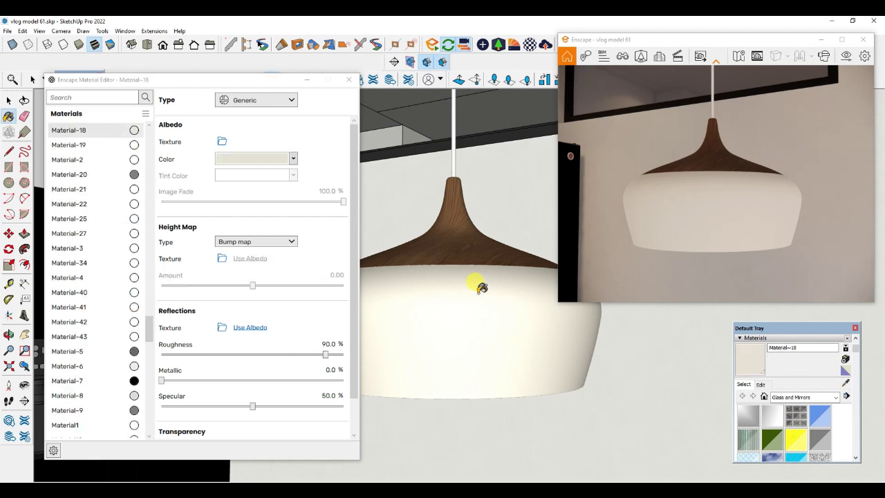
double_click(323, 344)
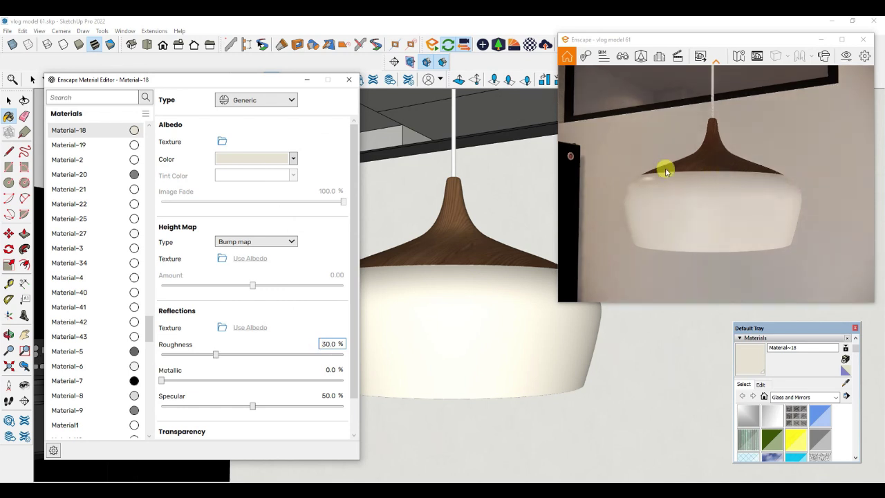
key("Return")
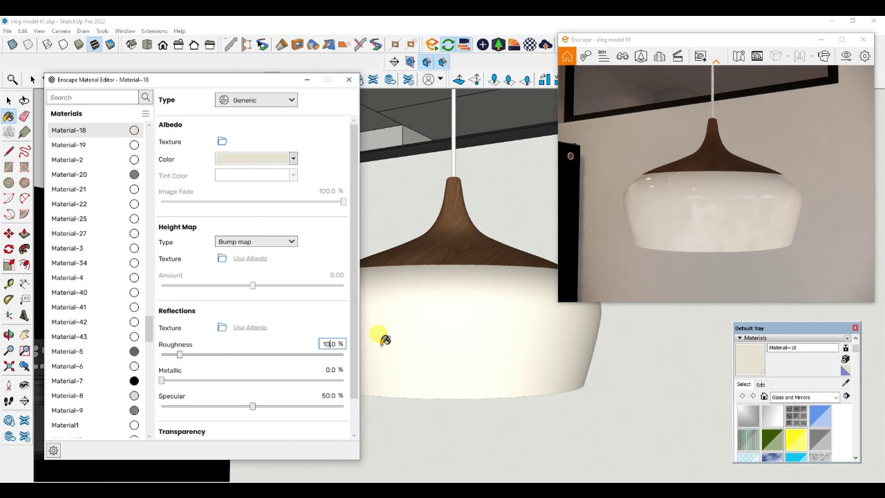
- Sample the wooden top of the pendant lamp and set its roughness to 10%
left_click(845, 383)
left_click(462, 227)
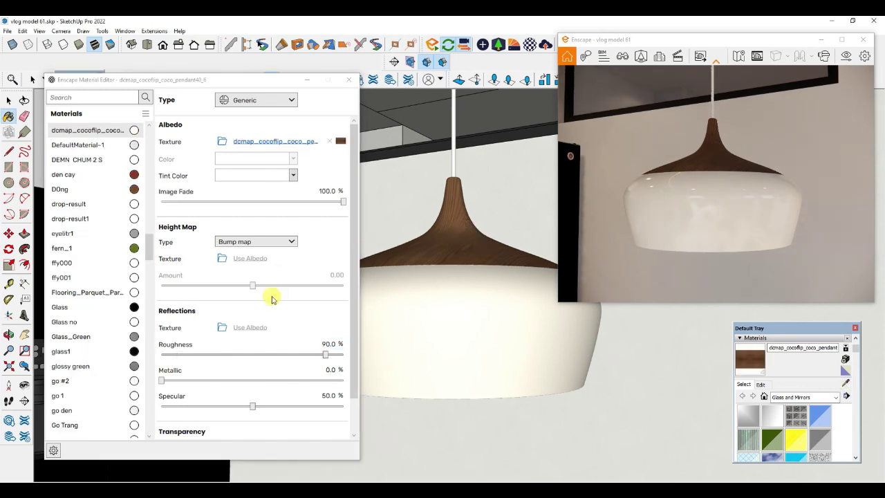
left_click(324, 355)
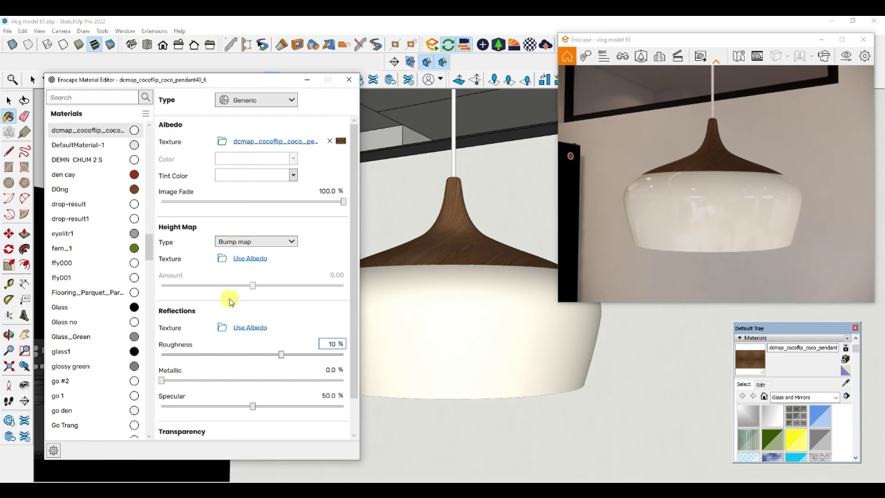
type("10")
key("Return")
key("Return")
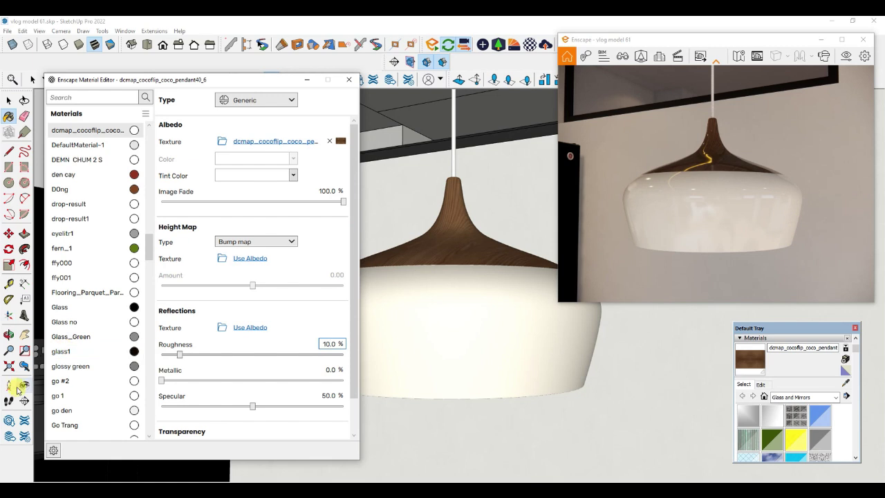
- Examine the pendant lamp's wood and white shade reflections up close and from across the dining table
left_click(24, 335)
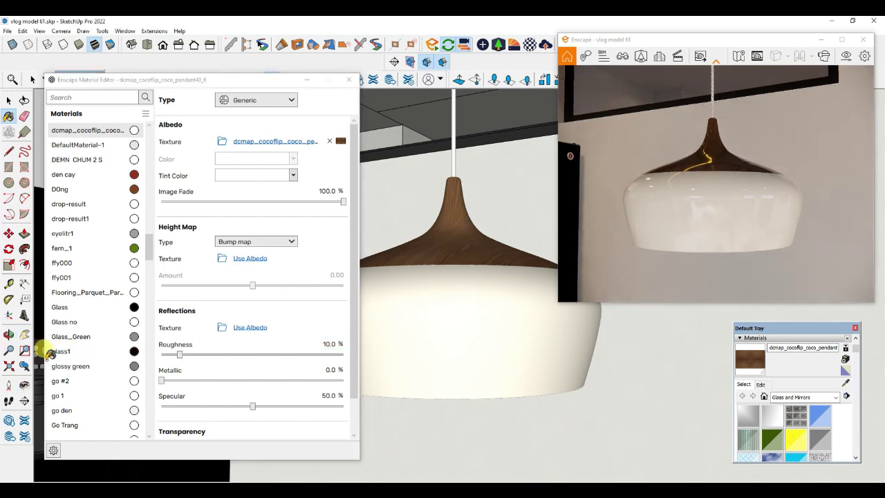
scroll(462, 253, "up", 5)
scroll(460, 251, "down", 4)
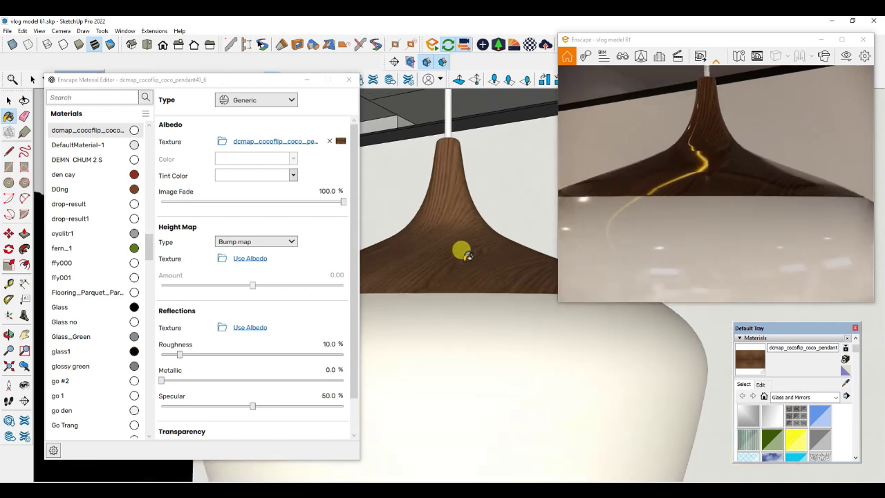
scroll(501, 359, "up", 3)
mouse_move(500, 357)
middle_mouse_down()
mouse_move(532, 360)
mouse_move(460, 348)
mouse_move(455, 338)
middle_mouse_up()
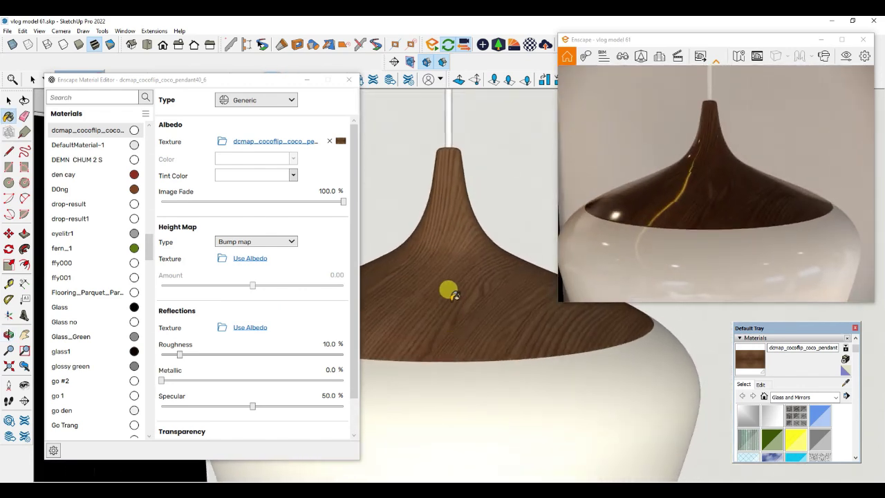
scroll(452, 283, "down", 5)
scroll(490, 283, "down", 3)
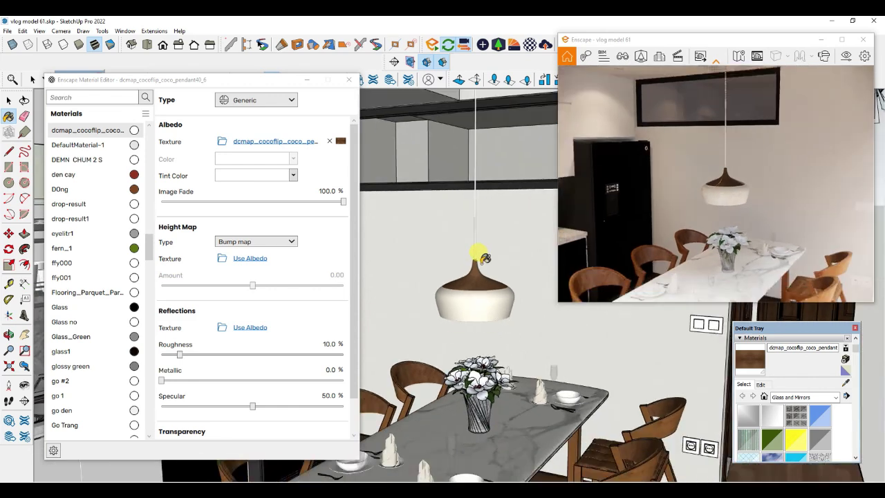
middle_click_drag(474, 253, 447, 427)
scroll(486, 392, "up", 2)
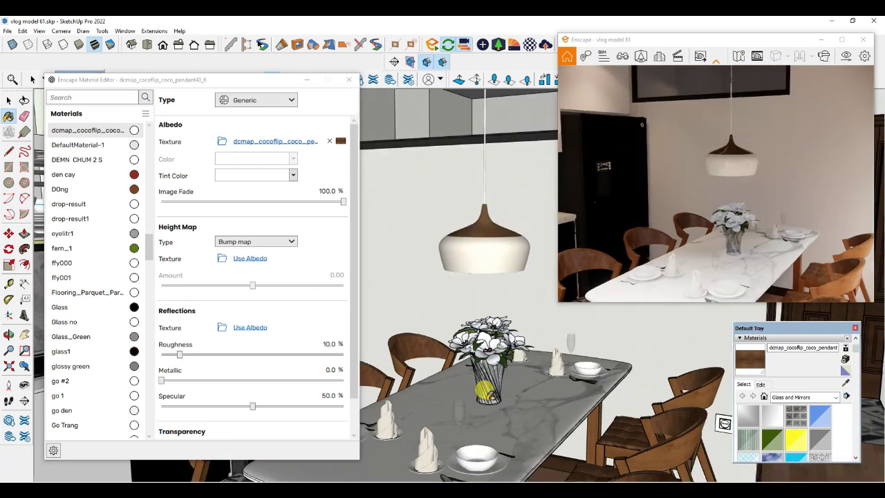
scroll(484, 392, "up", 1)
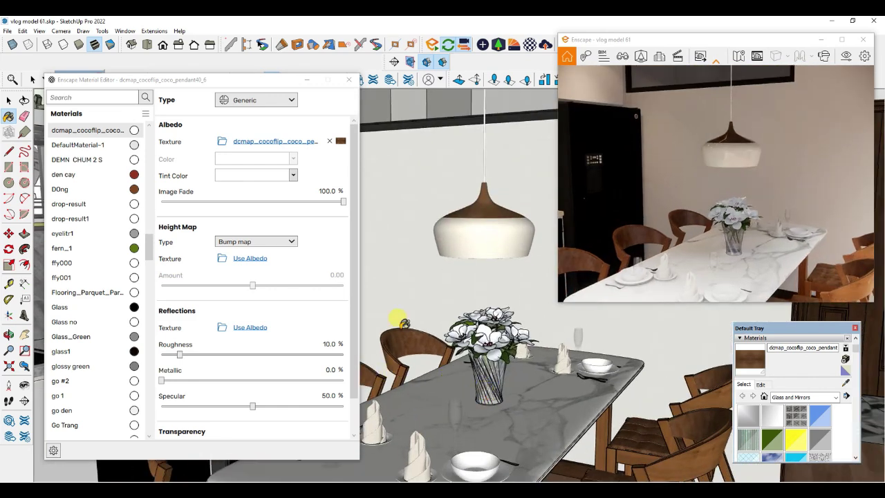
- Sample the dark basin of the kitchen sink so that its chrome_shiny material is loaded for editing
scroll(398, 318, "up", 2)
scroll(539, 365, "down", 4)
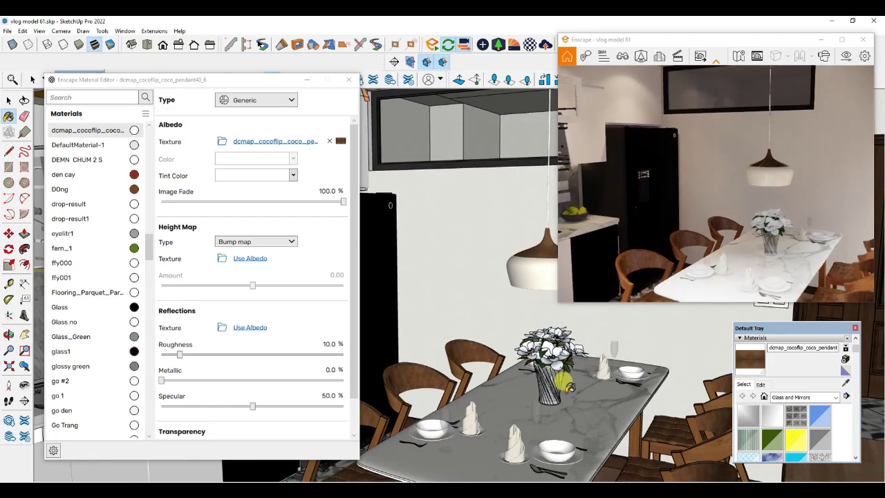
mouse_move(567, 384)
middle_mouse_down()
mouse_move(452, 417)
mouse_move(382, 413)
middle_mouse_up()
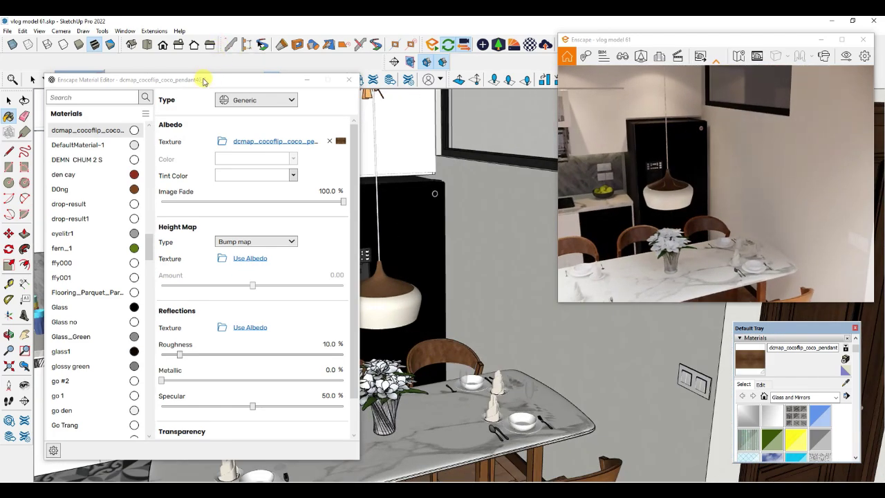
left_click_drag(202, 81, 421, 97)
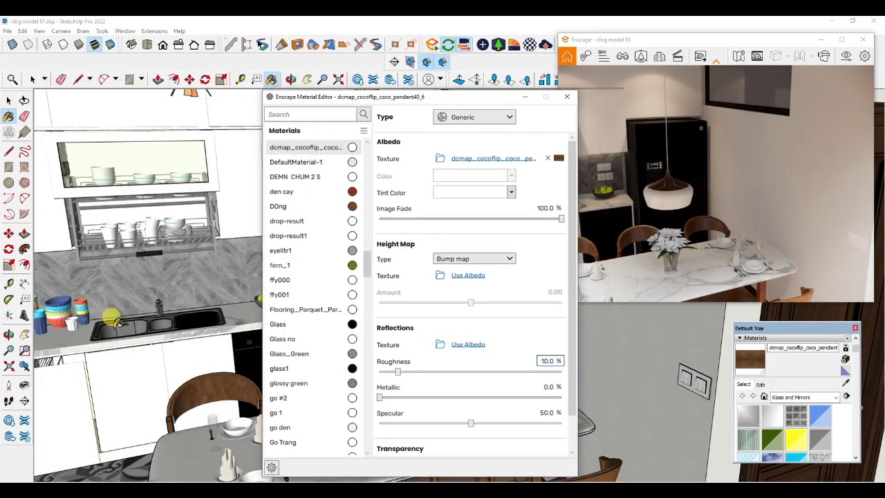
scroll(116, 323, "up", 6)
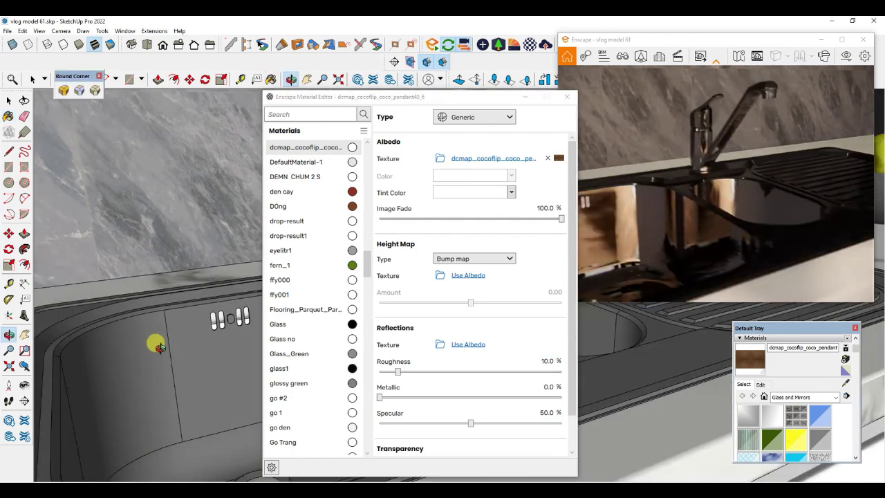
left_click_drag(435, 96, 151, 53)
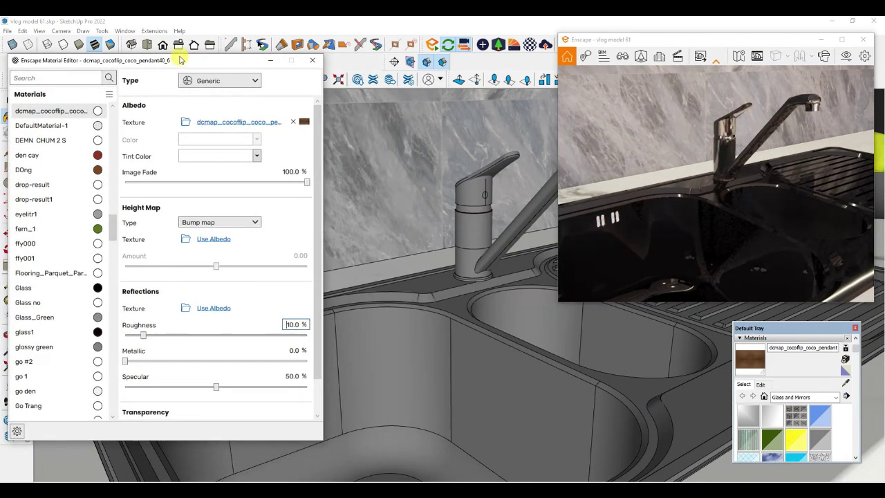
scroll(393, 267, "down", 6)
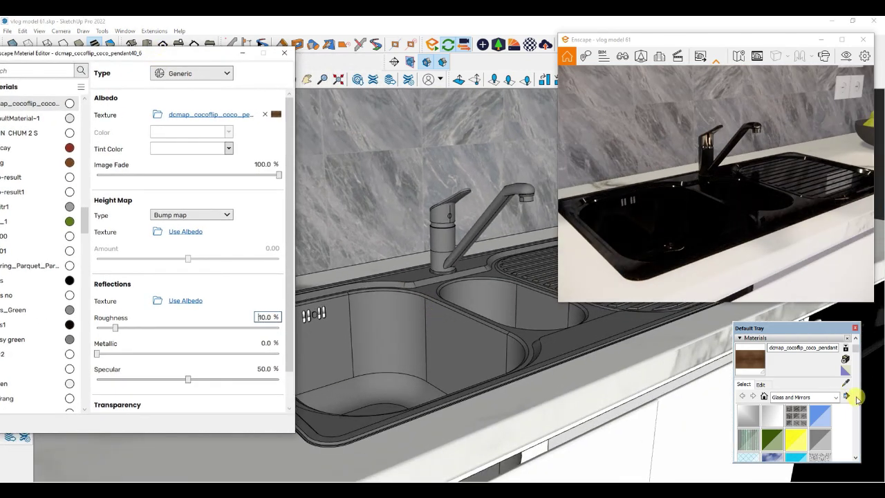
left_click(844, 382)
left_click(437, 313)
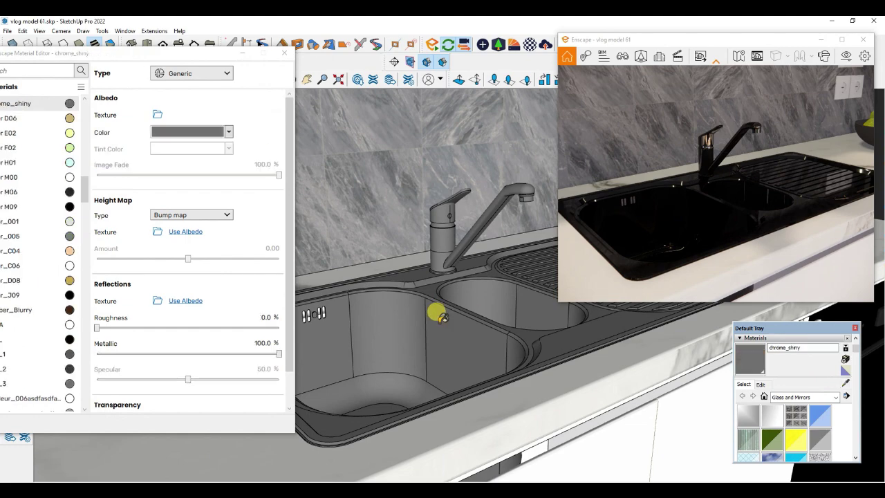
- Move the material editor fully into view and set the sink material's roughness to 20%
left_click(204, 60)
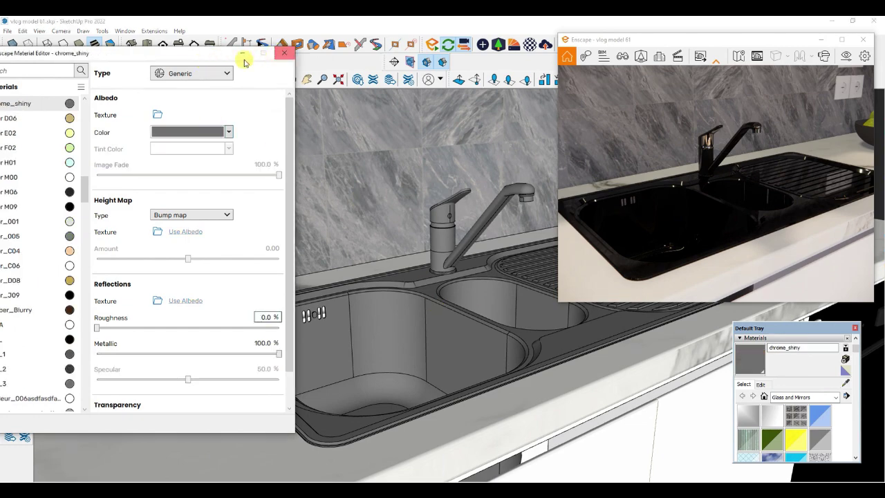
left_click_drag(212, 54, 251, 43)
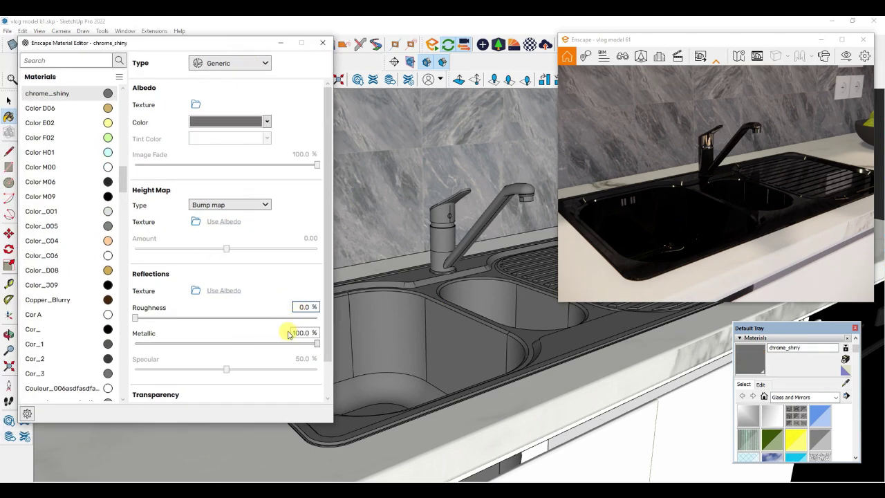
left_click(297, 308)
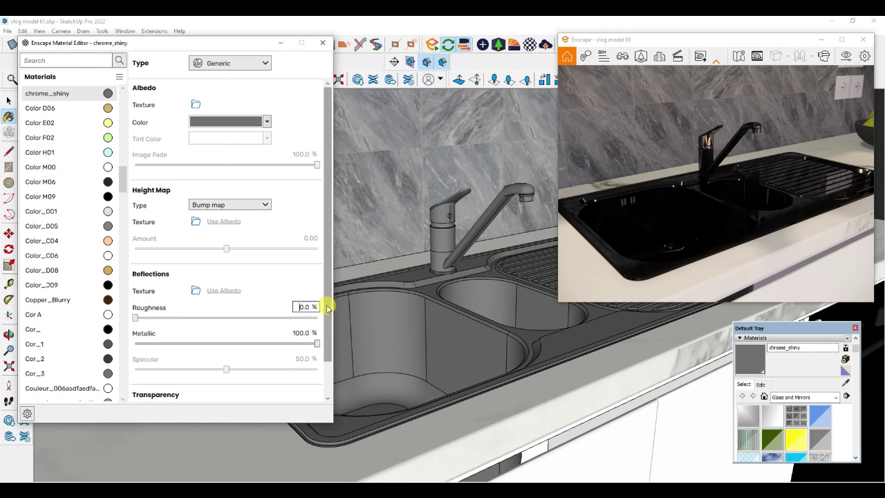
double_click(311, 311)
type("1")
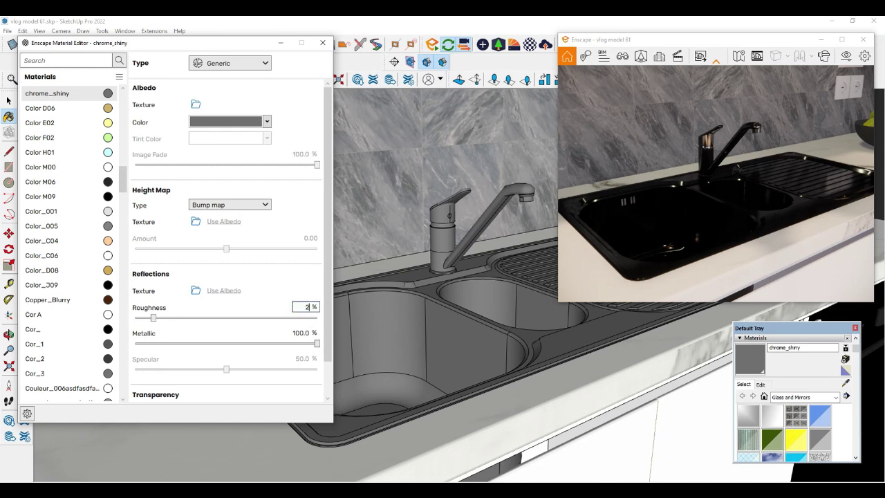
key("Return")
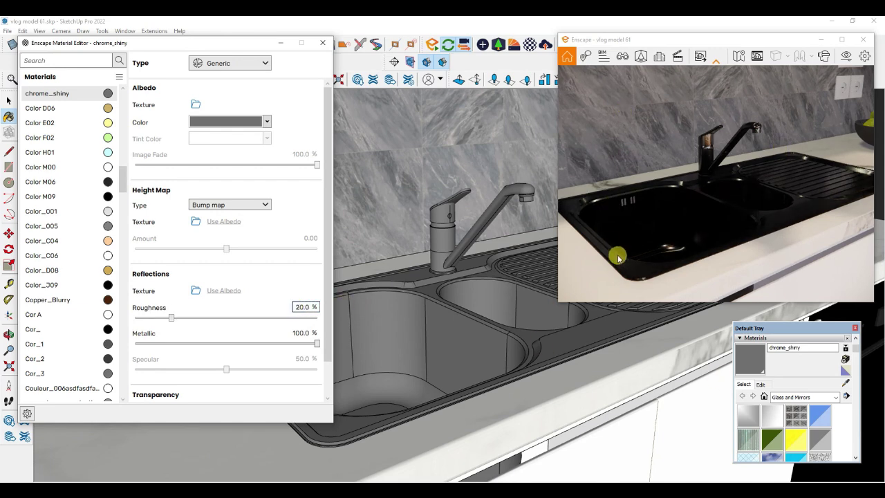
- Sample the marble countertop in front of the sink and set its material's roughness to 10%
left_click(845, 383)
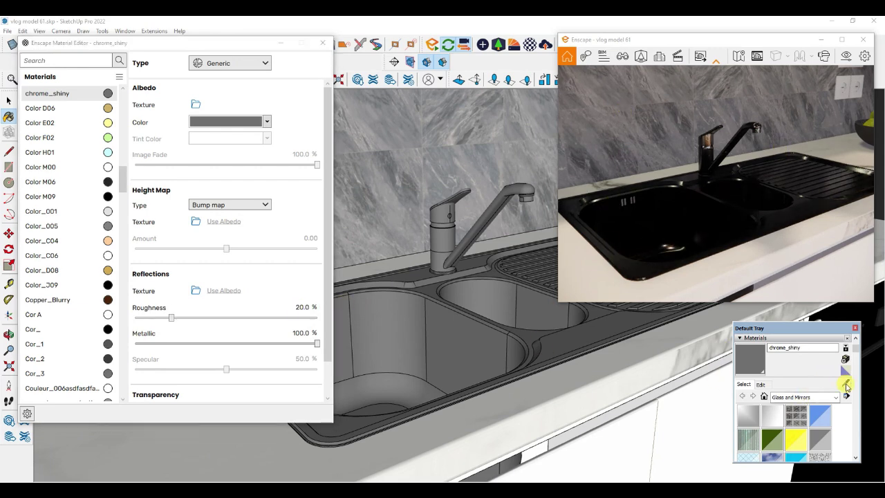
scroll(468, 344, "down", 2)
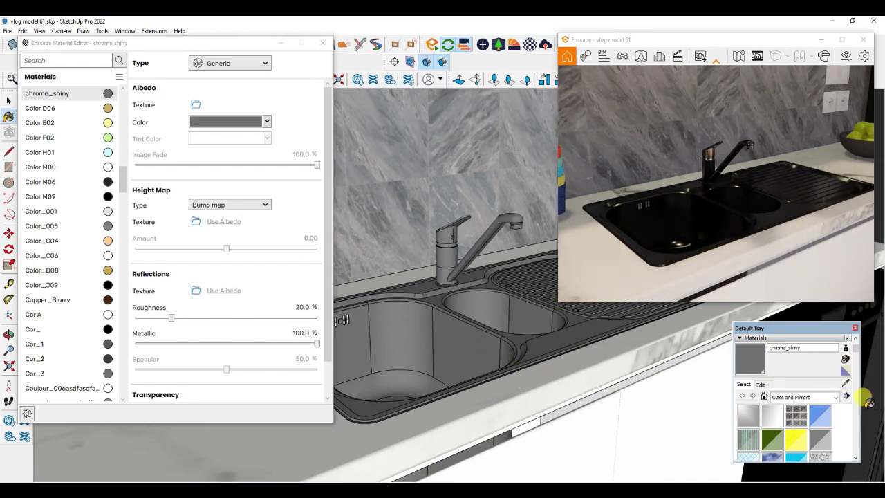
left_click(846, 384)
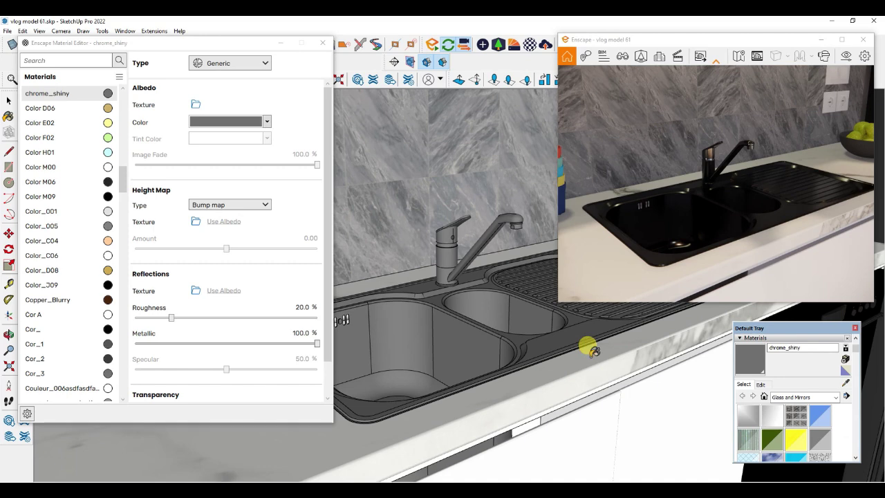
left_click(587, 349)
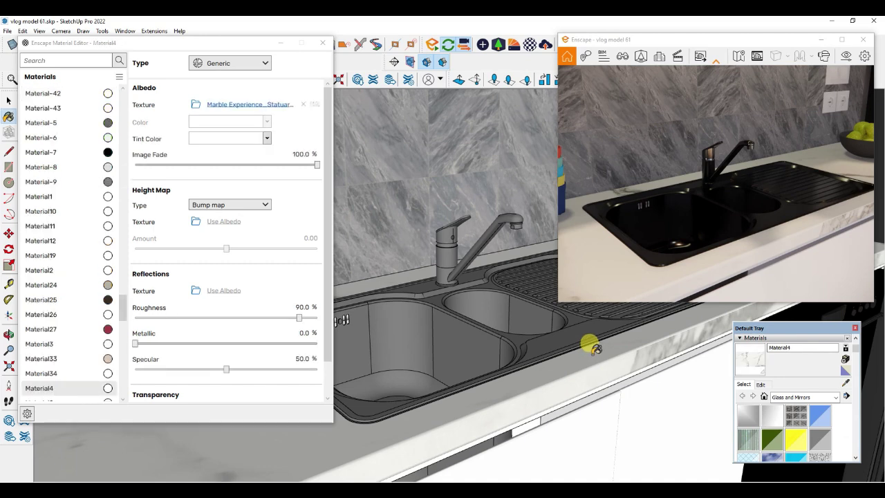
double_click(302, 306)
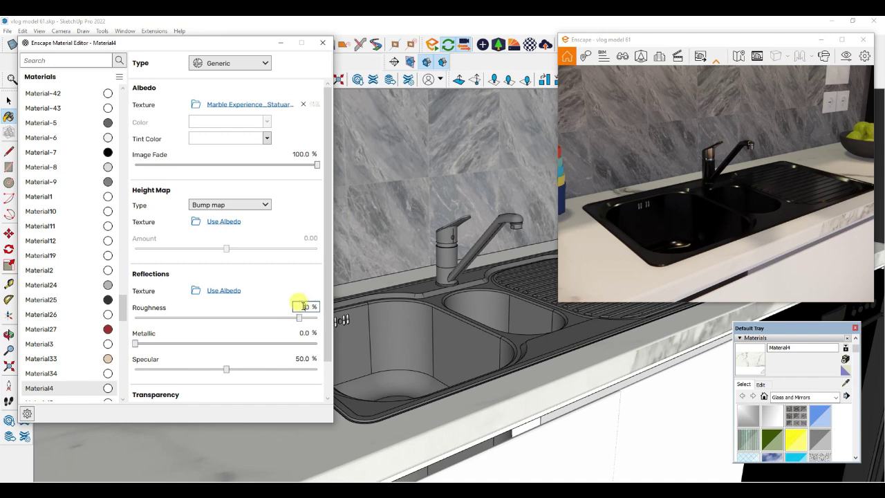
key("Return")
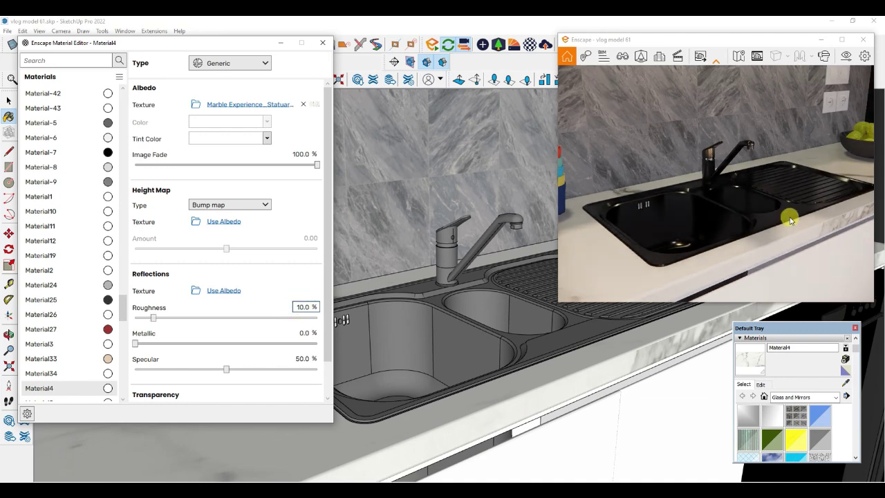
- Examine the sink and marble countertop reflections in the render, resynchronize its view with the model, and inspect the coloured cups and bowls
left_click(543, 348)
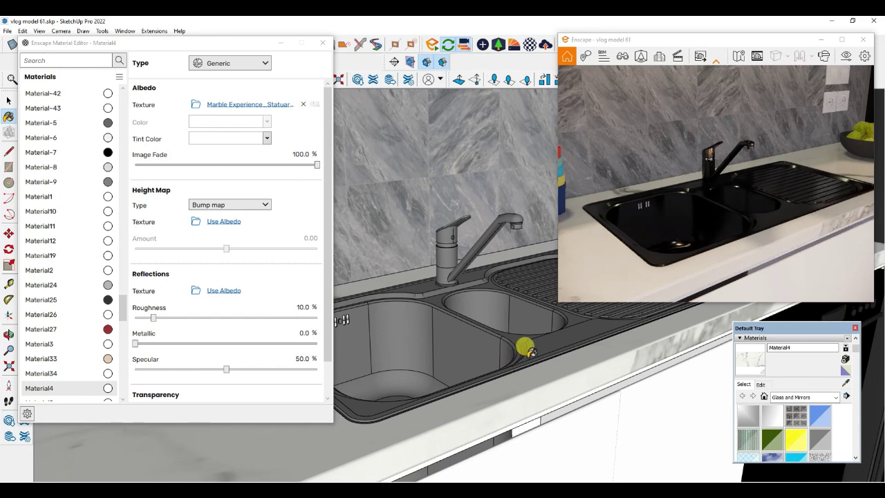
scroll(676, 238, "up", 2)
scroll(677, 240, "up", 3)
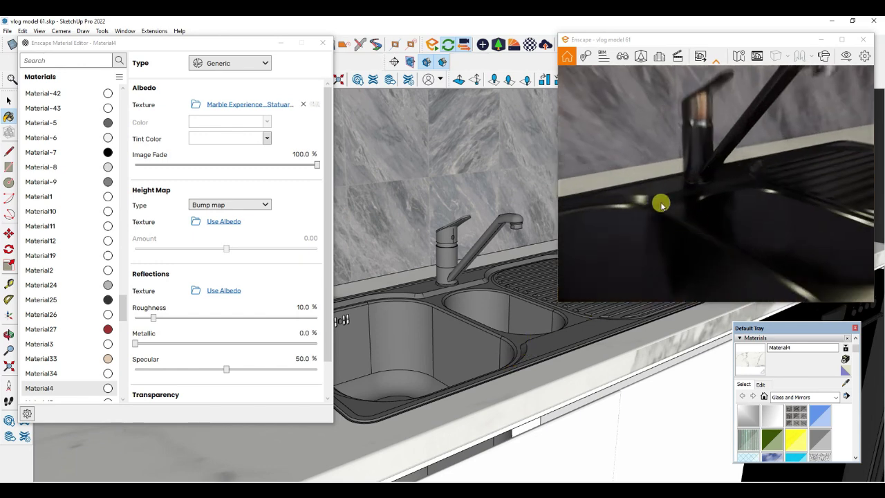
scroll(660, 205, "down", 3)
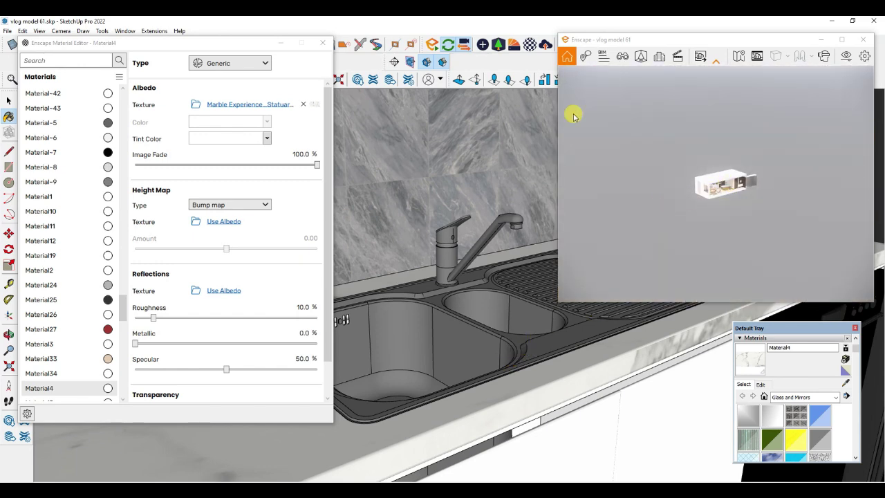
left_click(462, 47)
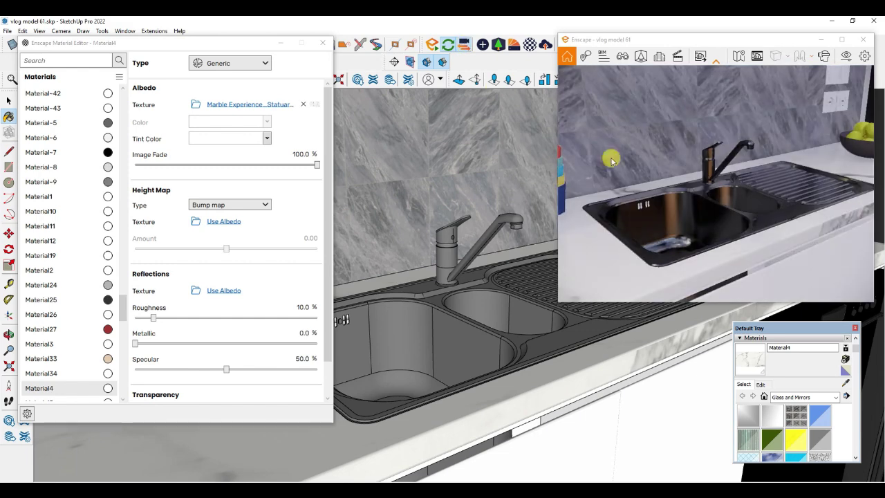
right_click_drag(714, 242, 784, 170)
scroll(714, 100, "up", 4)
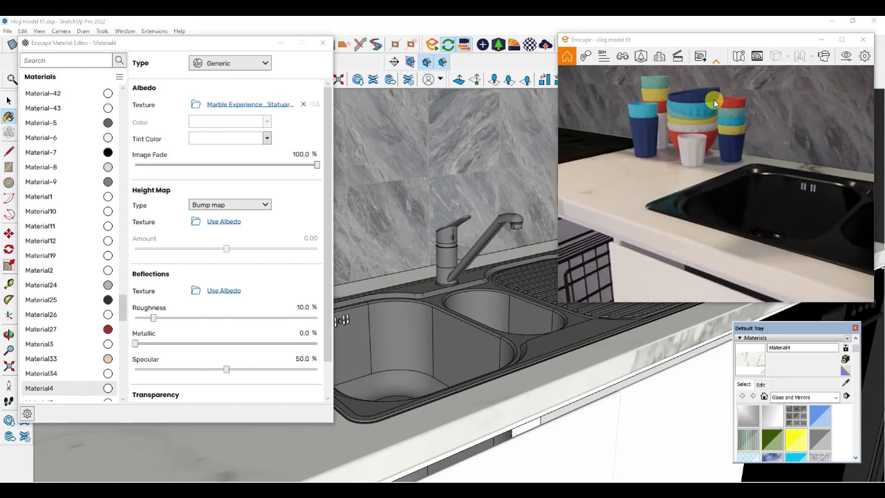
scroll(713, 102, "down", 5)
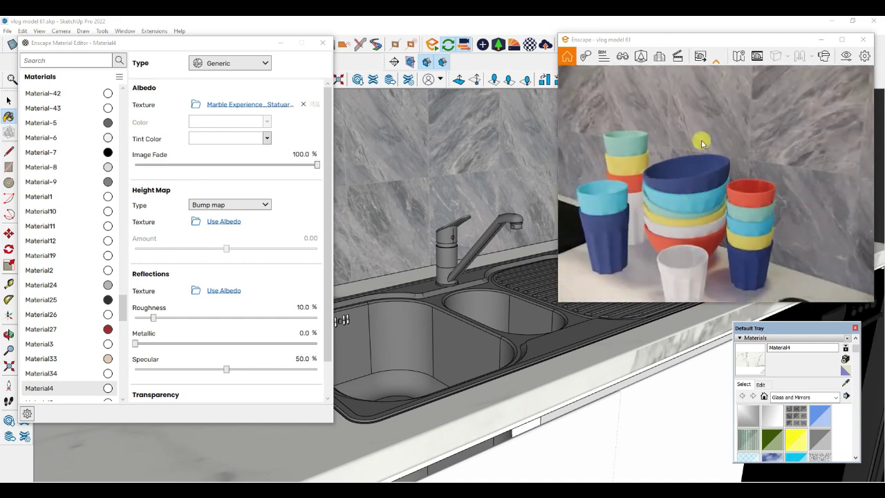
left_click_drag(713, 103, 668, 207)
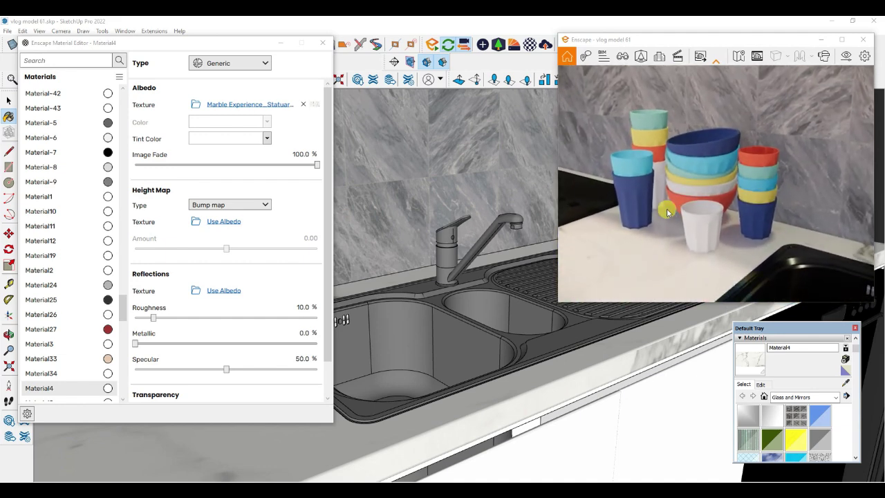
- Sample the single white cup on the countertop beside the sink and set its white1 material's roughness to 10%
left_click(846, 384)
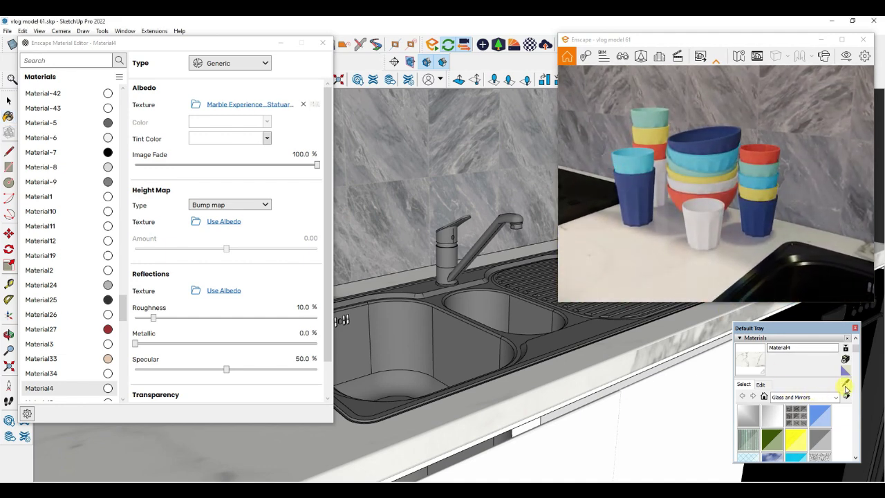
scroll(467, 265, "down", 10)
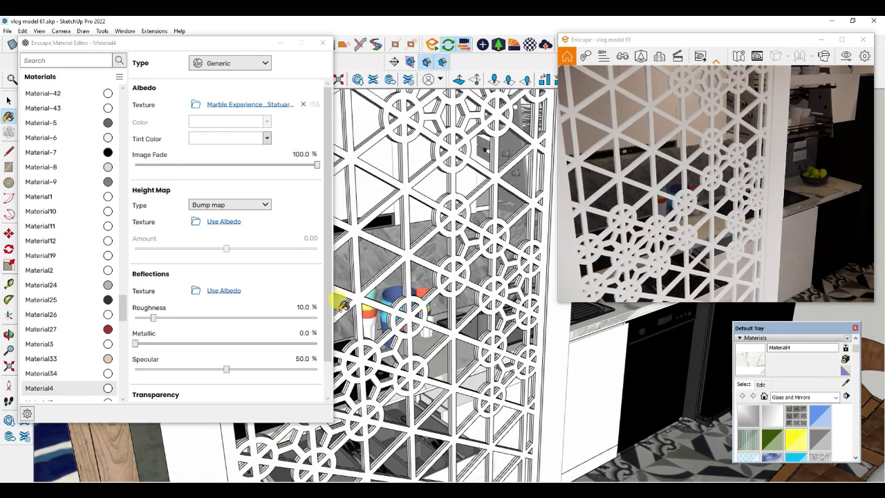
scroll(341, 305, "up", 5)
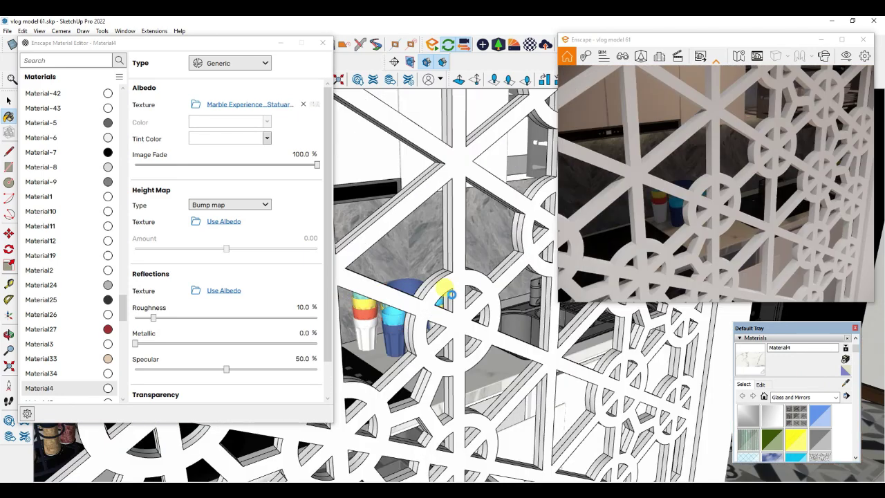
scroll(448, 293, "up", 4)
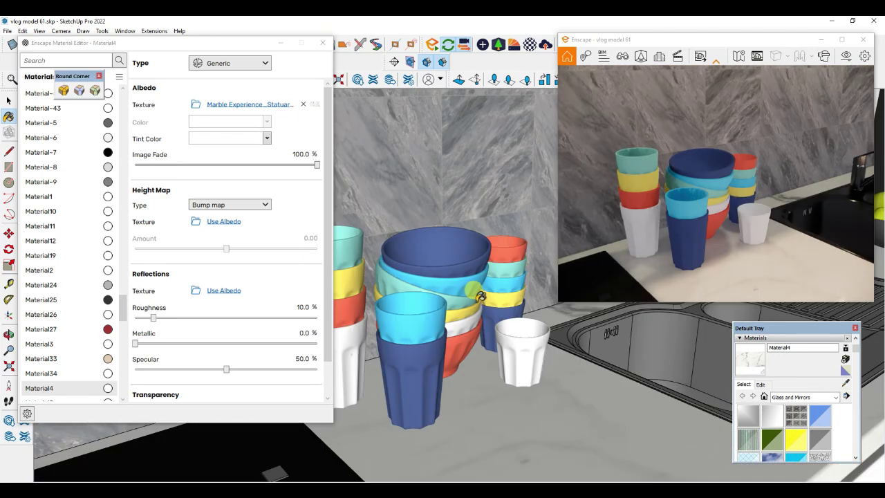
scroll(430, 282, "up", 4)
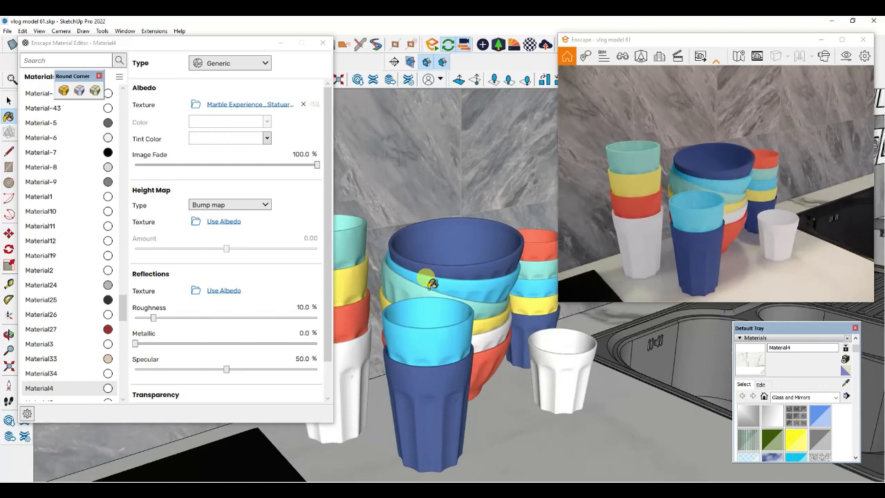
left_click(844, 384)
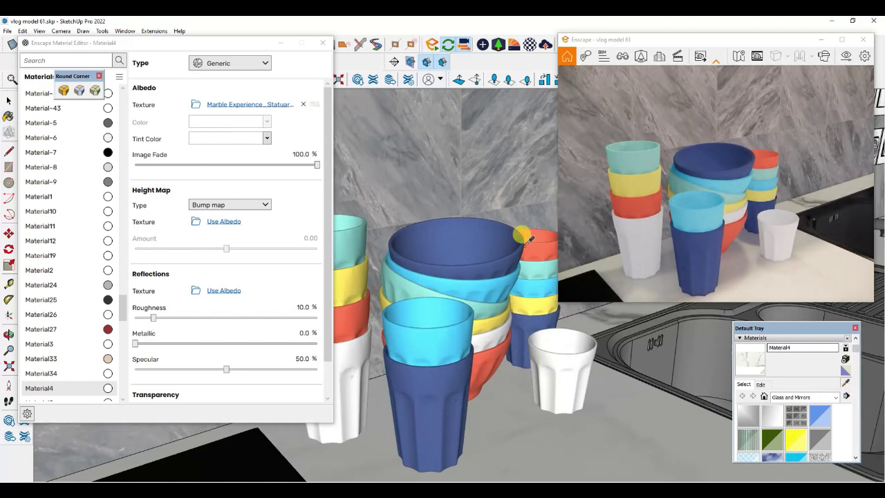
left_click(486, 278)
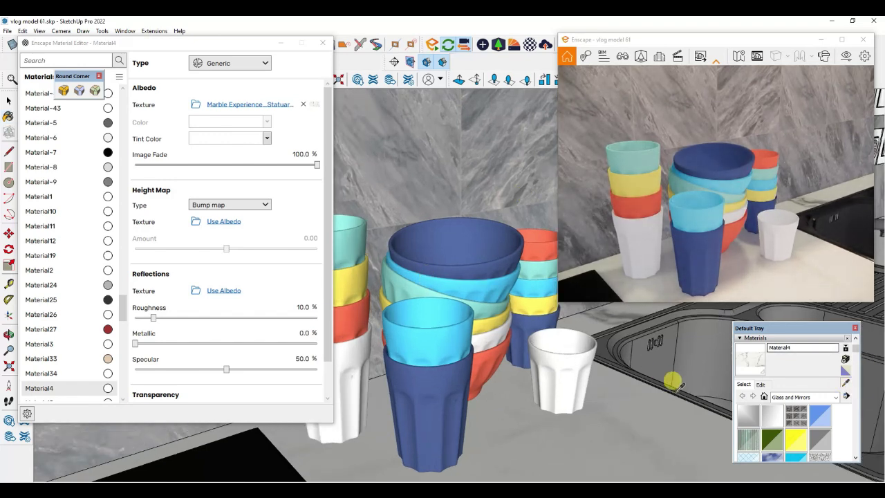
left_click(563, 358)
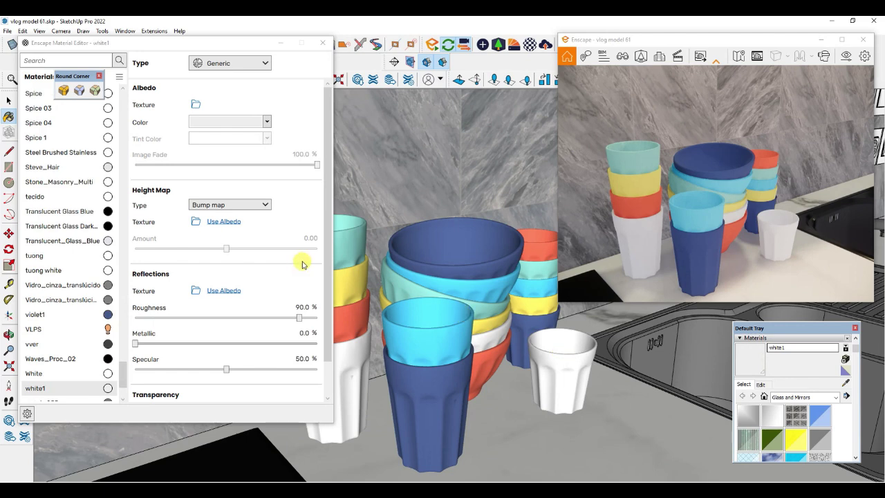
left_click(298, 307)
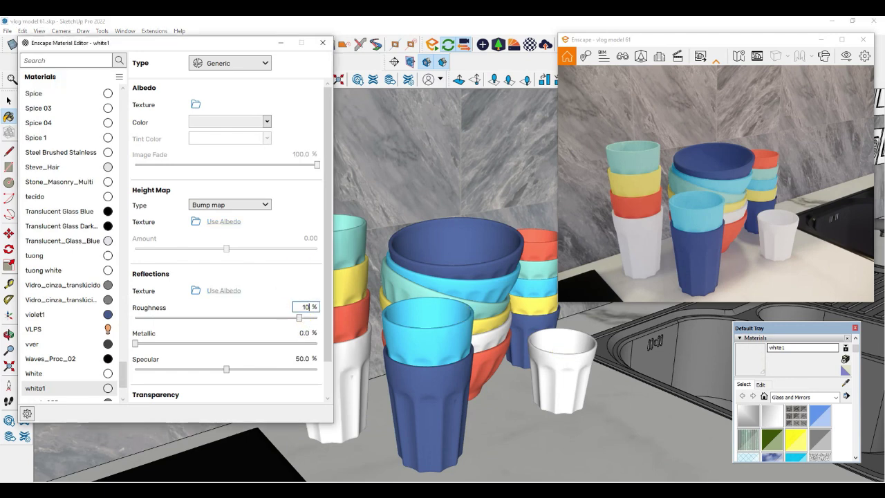
- Sample the dark blue top bowl, set its violet1 material's roughness to 10%, and check its reflections up close in the render
left_click(845, 384)
left_click(449, 253)
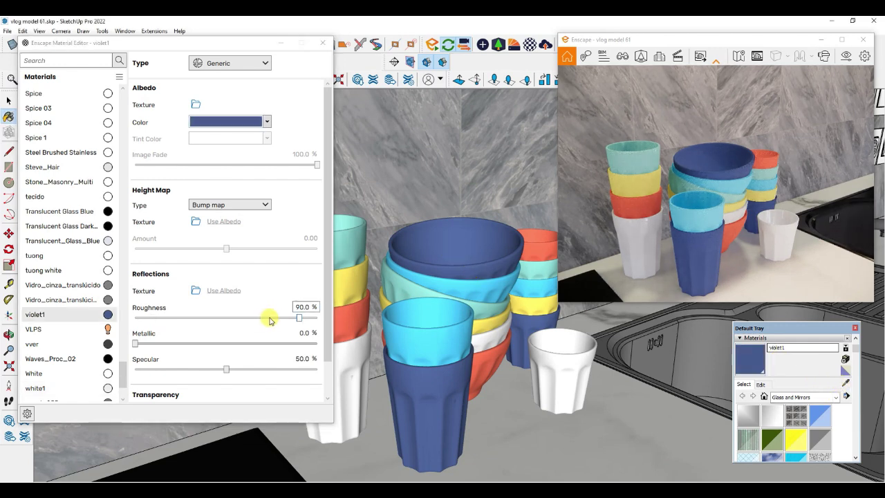
left_click(297, 307)
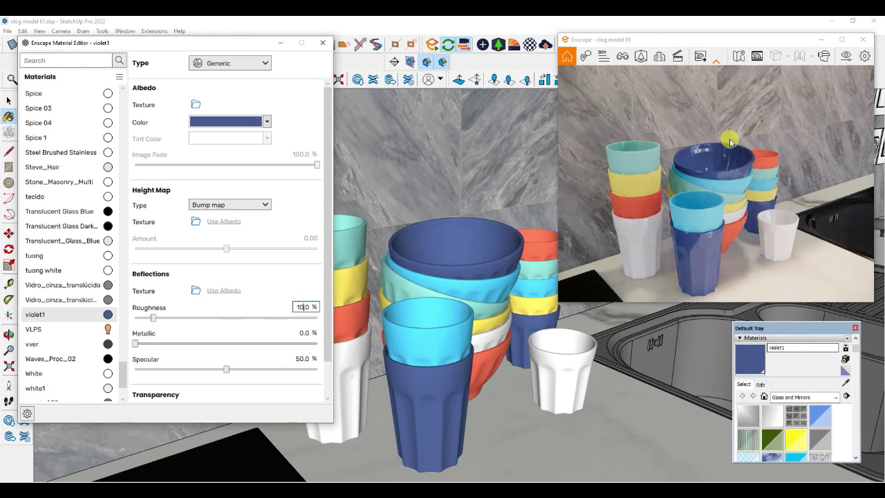
scroll(730, 144, "up", 3)
scroll(693, 252, "down", 3)
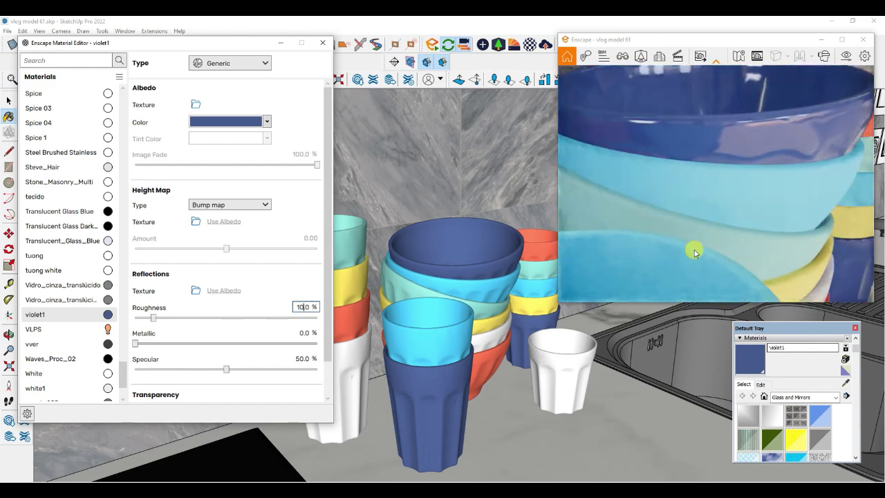
scroll(694, 249, "down", 2)
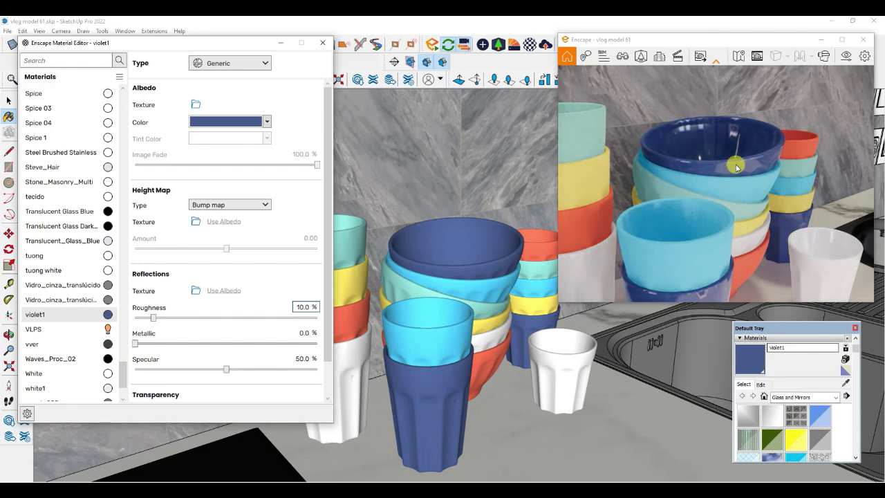
- Sample the light blue bowl under the dark blue one and set its blue1 material's roughness to 10%
left_click(844, 384)
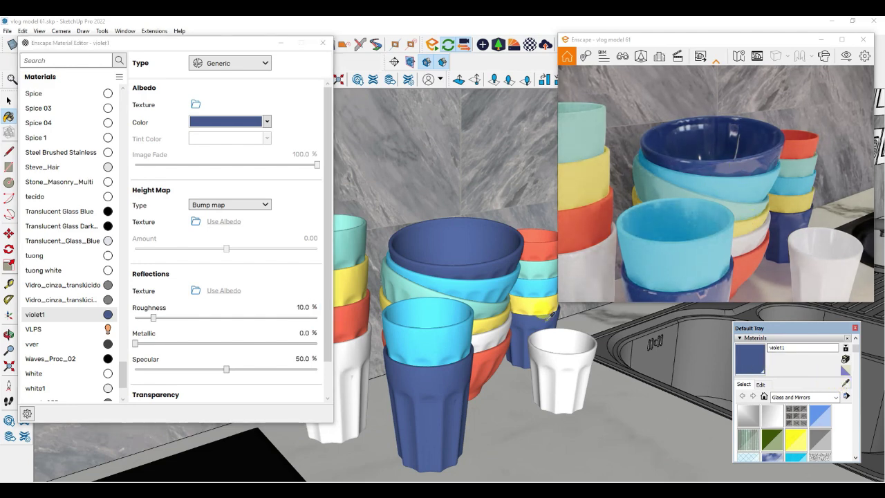
left_click(476, 266)
left_click(299, 307)
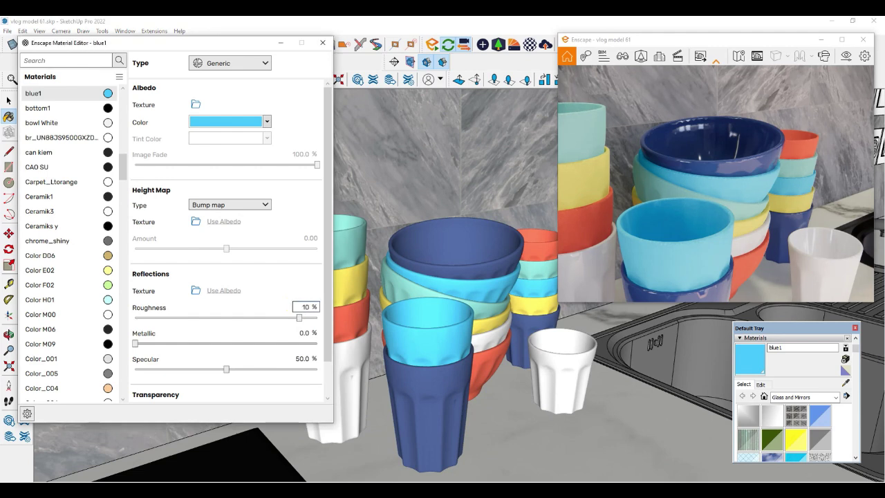
key("Return")
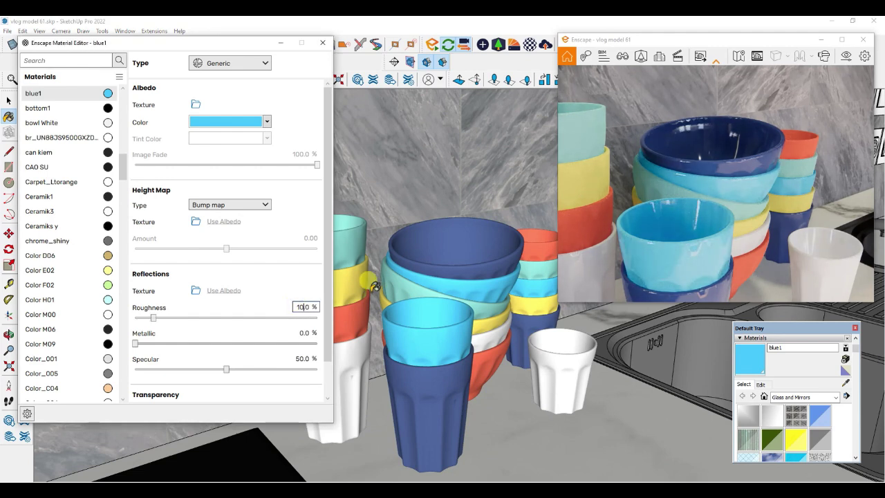
- Sample the yellow bowl in the stack and set its yellow1 material's roughness to 10%
left_click(844, 387)
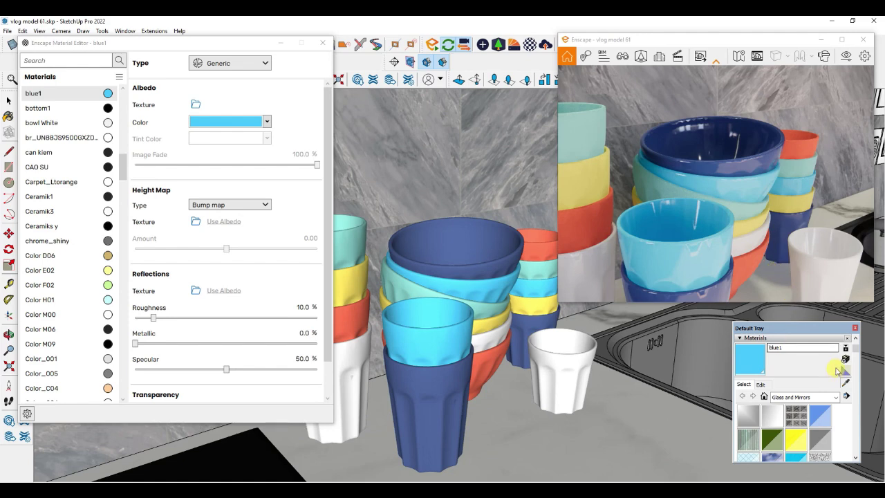
left_click(843, 387)
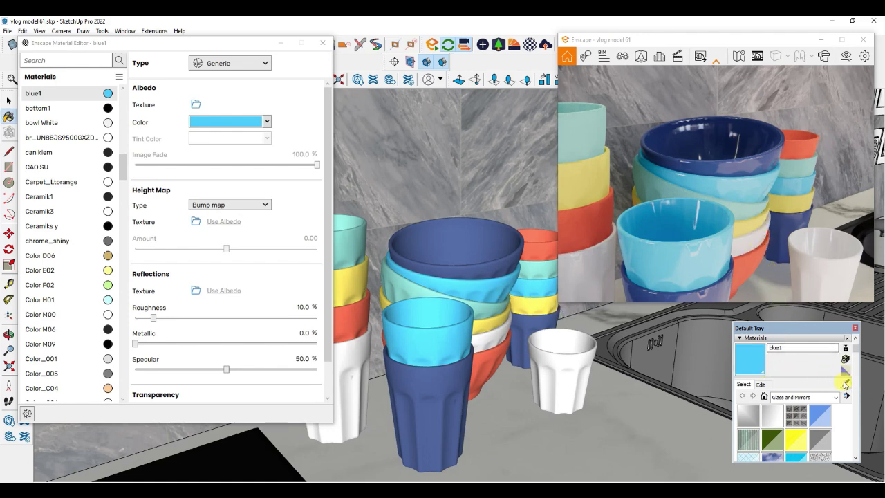
left_click(844, 384)
left_click(491, 325)
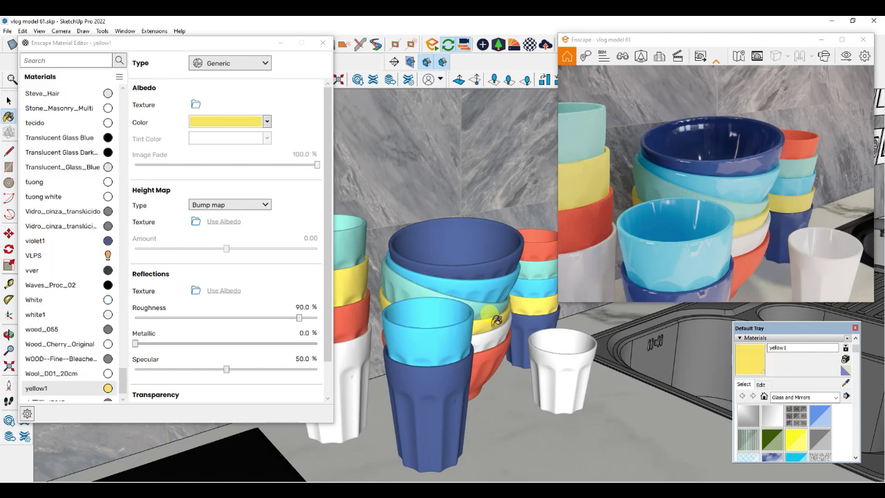
left_click(296, 306)
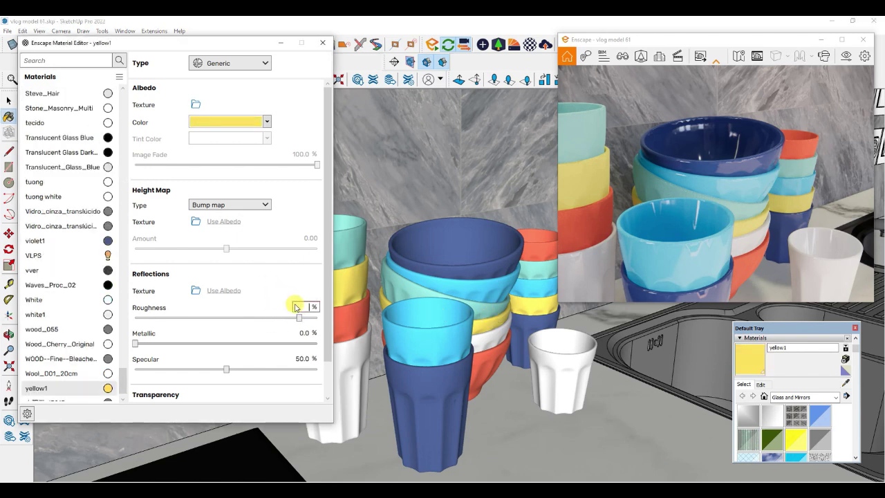
type("10")
key("Return")
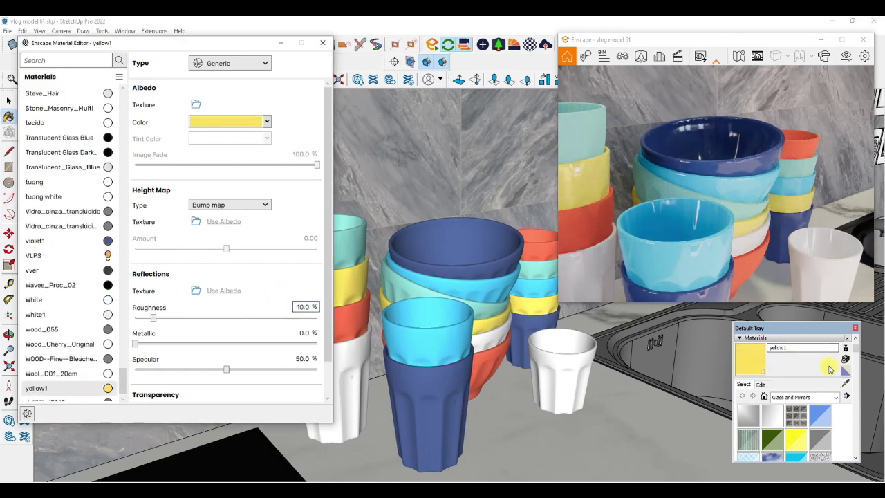
- Sample the green bowl in the stack and set its green1 material's roughness to 10%
left_click(480, 302)
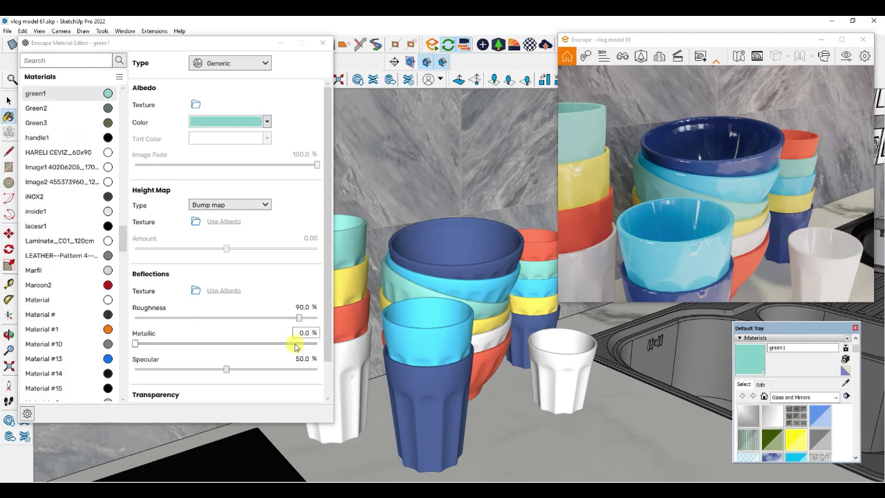
left_click(300, 307)
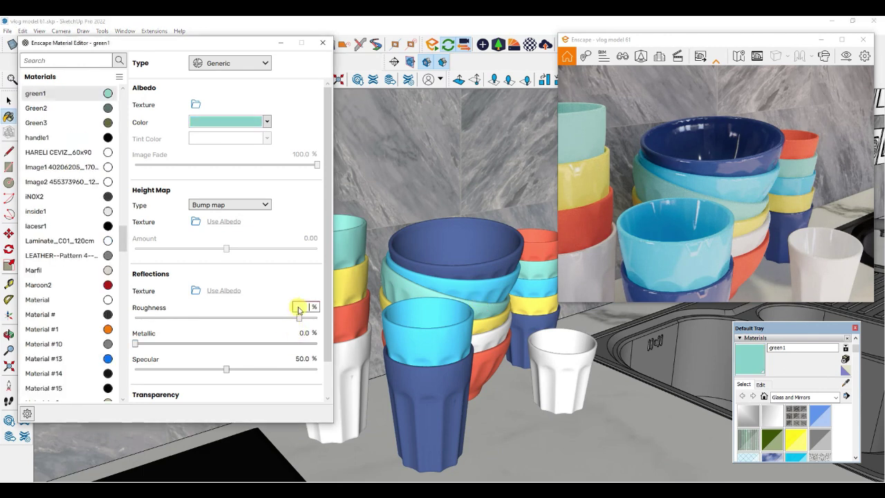
type("10")
key("Return")
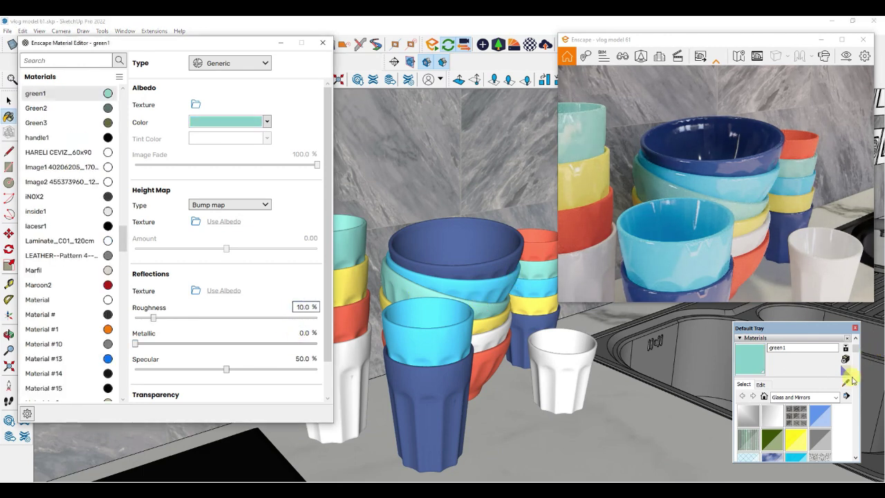
- Sample the red bowl near the bottom of the stack and set its red1 material's roughness to 10%
left_click(846, 385)
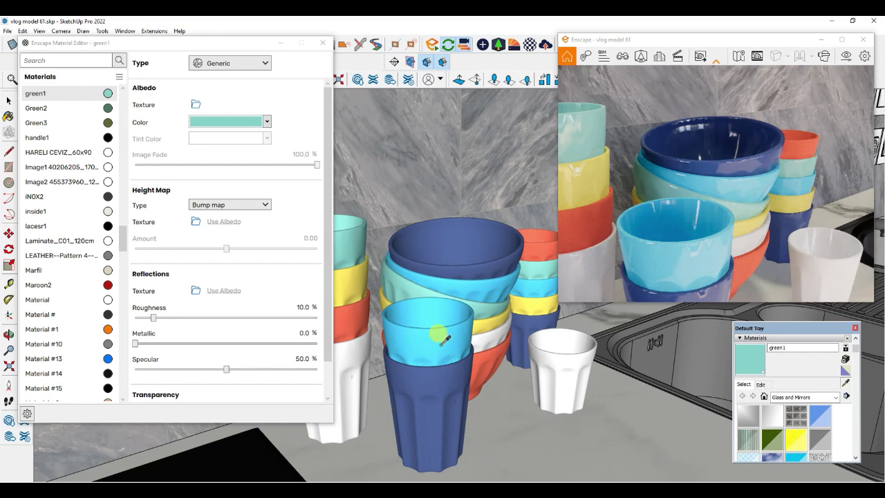
left_click(485, 353)
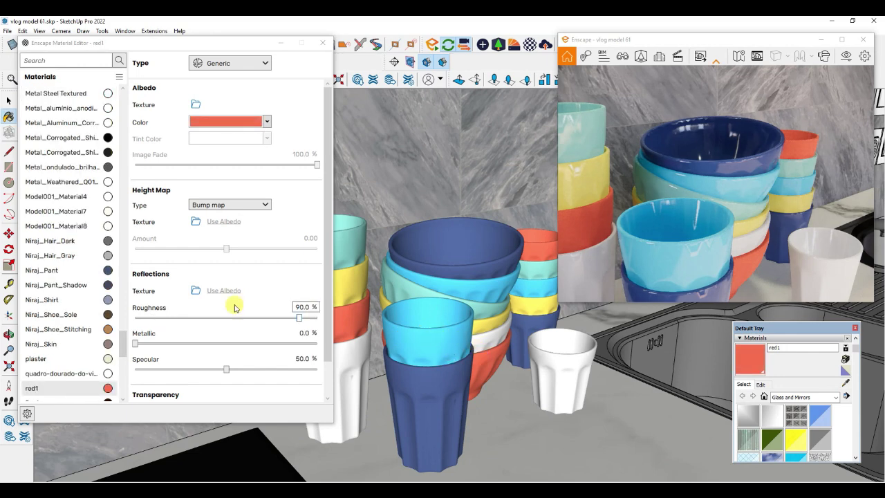
left_click(297, 307)
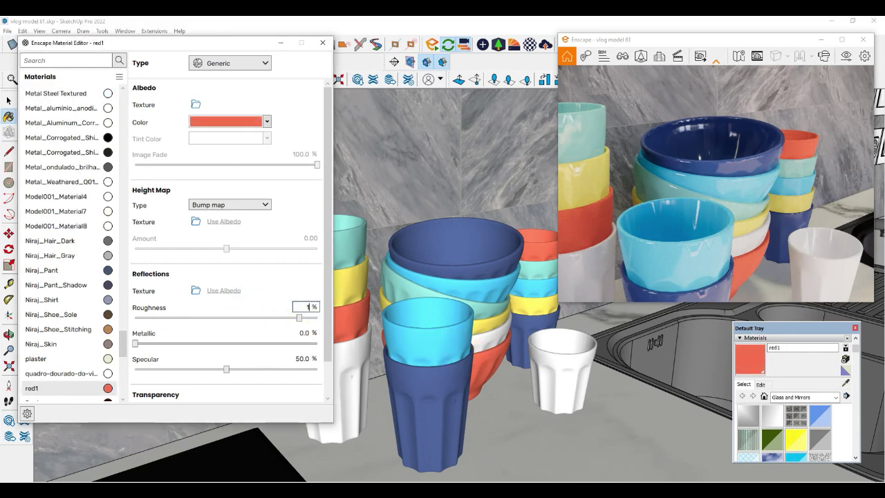
key("Return")
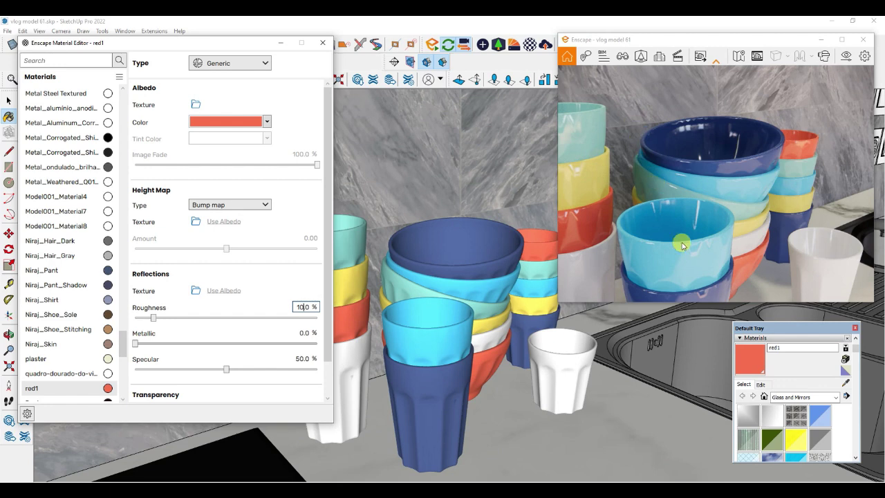
- Sample the grey marble backsplash tiles behind the bowls and set their material's roughness to 20%
left_click(845, 385)
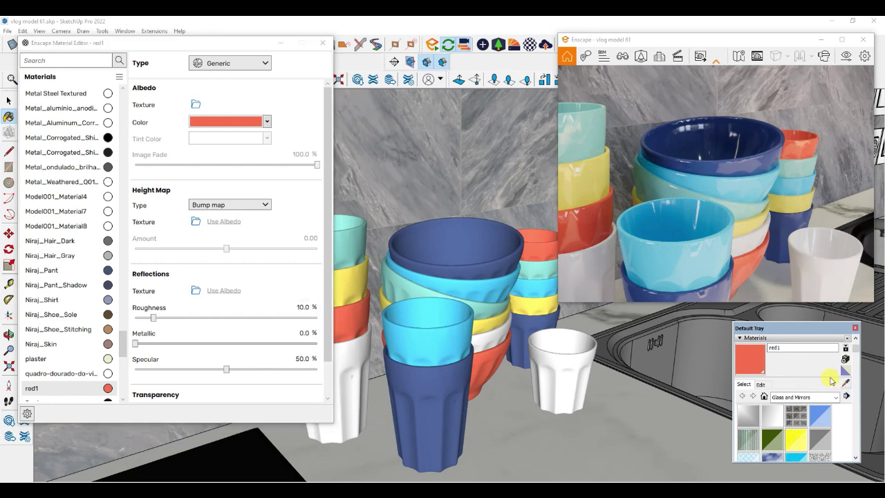
left_click(479, 141)
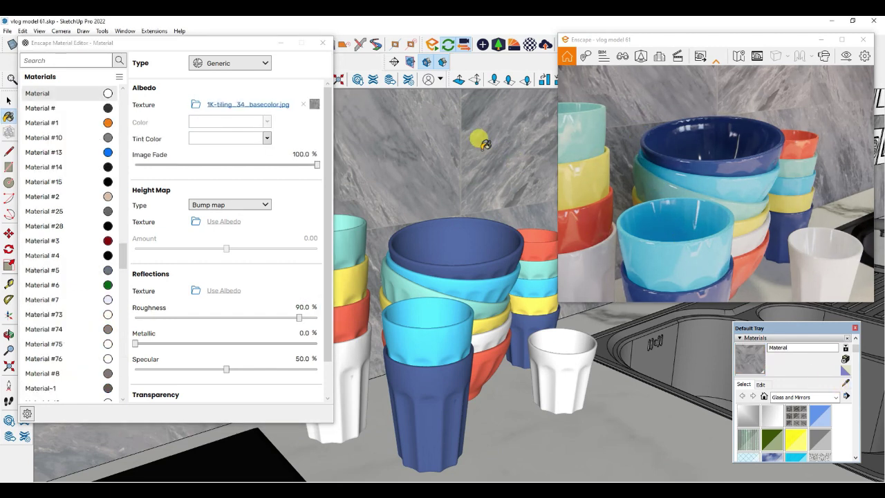
left_click(297, 307)
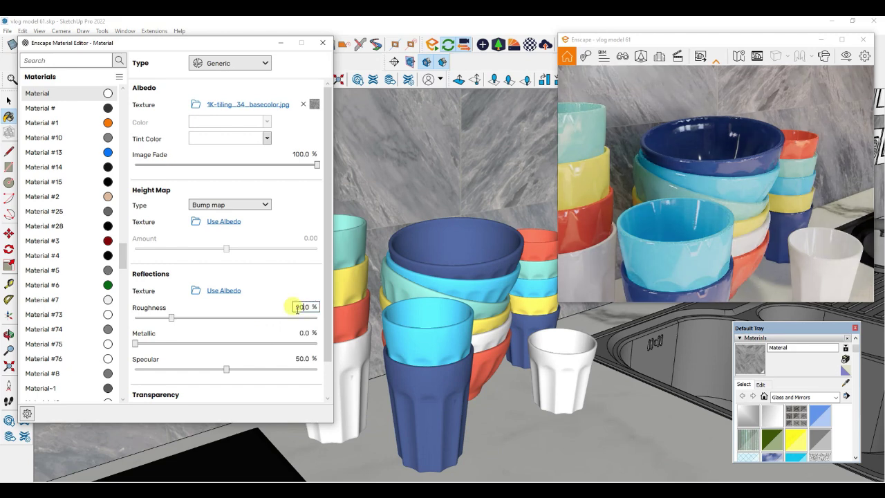
right_click(486, 190)
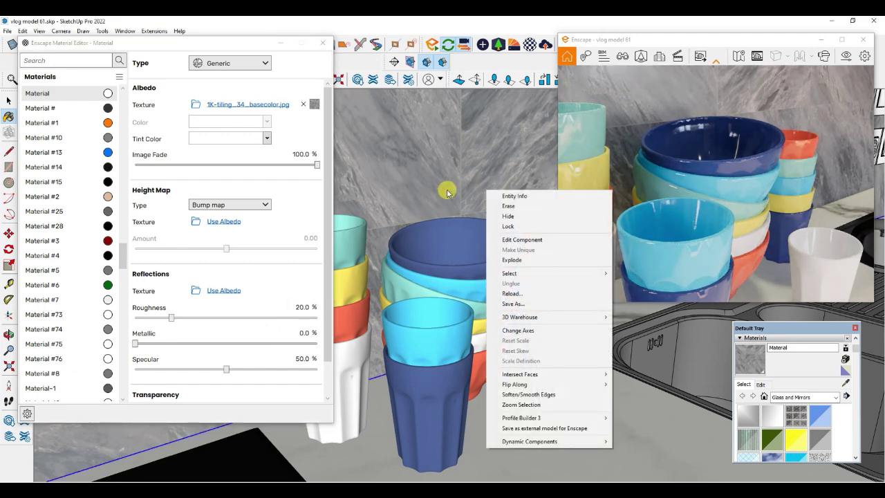
left_click(448, 191)
- Sample the black pot on the cooktop, set its bottom1 material's roughness to 5%, and inspect its reflections up close in the render
scroll(514, 334, "down", 2)
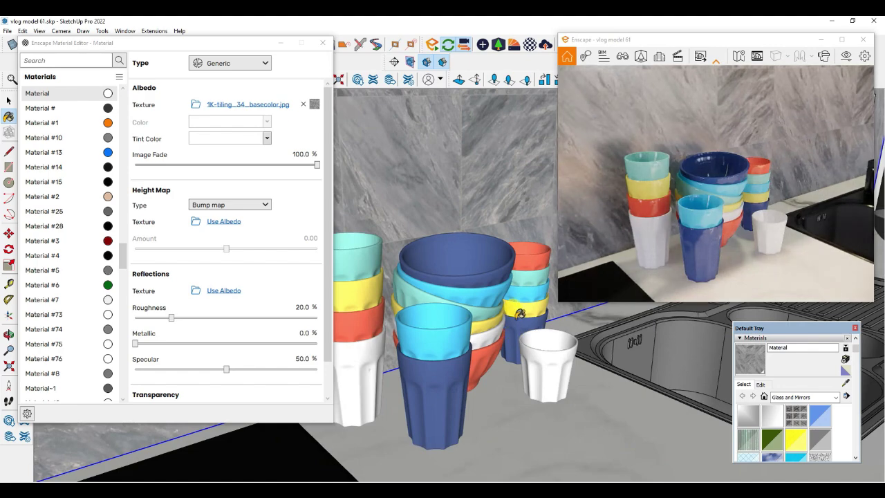
scroll(519, 338, "down", 4)
middle_click_drag(506, 256, 524, 223)
scroll(480, 297, "up", 5)
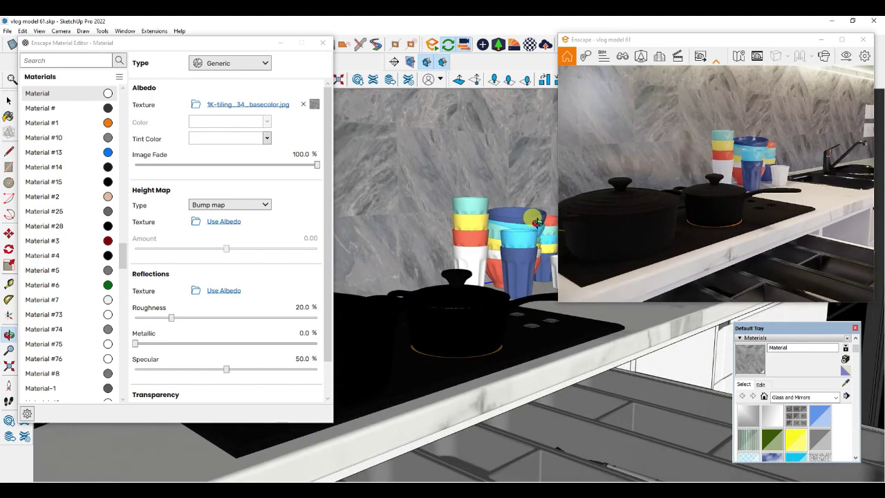
left_click(845, 384)
left_click(509, 315)
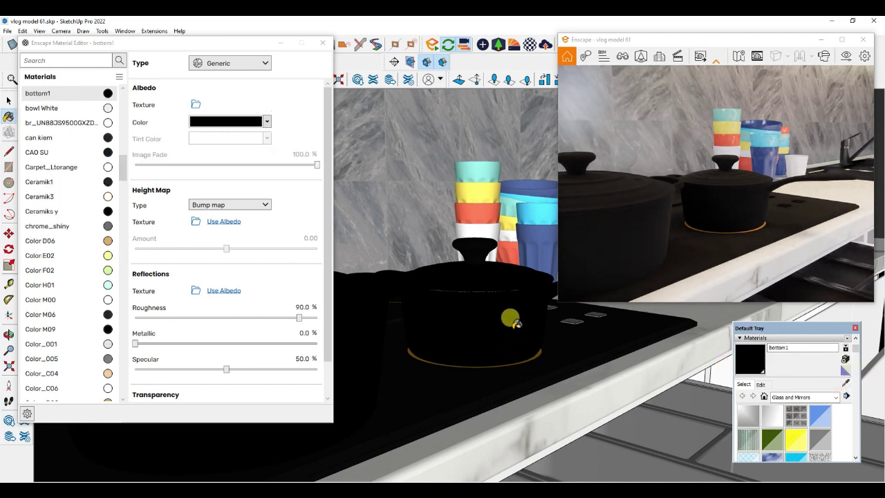
left_click(298, 306)
type("10")
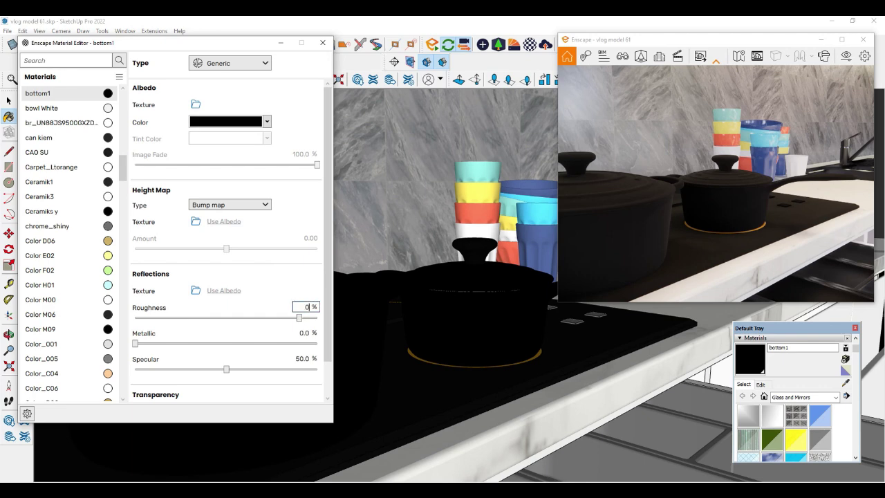
left_click(299, 309)
scroll(694, 200, "up", 3)
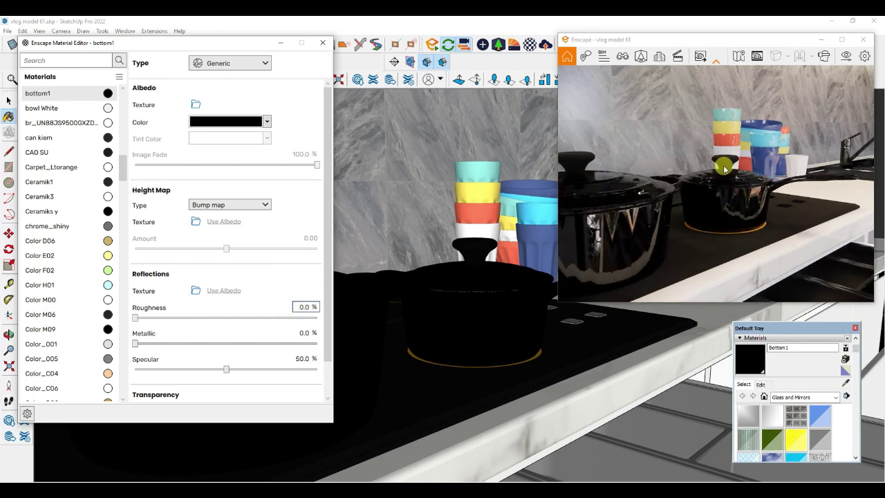
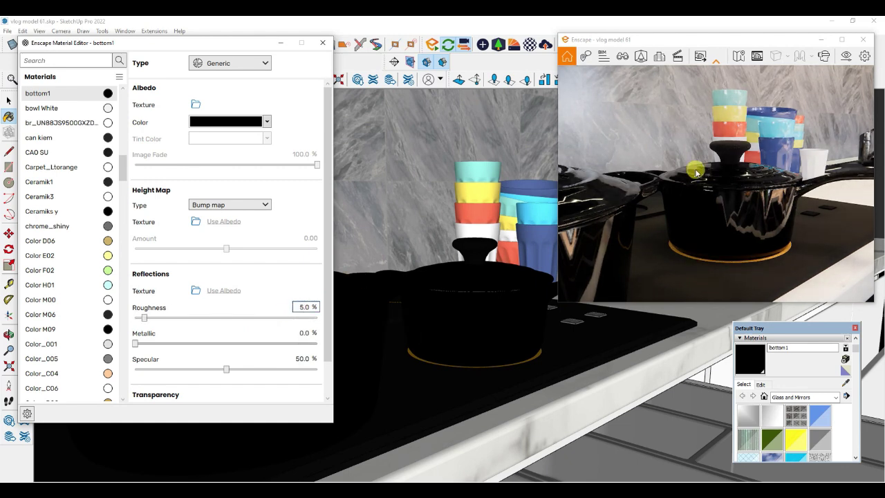
- Sample the fork tines in the open kitchen drawer and set their <Gainsboro> material's roughness to 0%
mouse_move(480, 292)
middle_mouse_down()
mouse_move(468, 325)
mouse_move(527, 330)
mouse_move(501, 267)
mouse_move(477, 299)
mouse_move(504, 332)
mouse_move(567, 349)
mouse_move(267, 320)
mouse_move(420, 380)
mouse_move(224, 369)
mouse_move(458, 341)
mouse_move(513, 348)
mouse_move(460, 378)
middle_mouse_up()
scroll(457, 378, "up", 5)
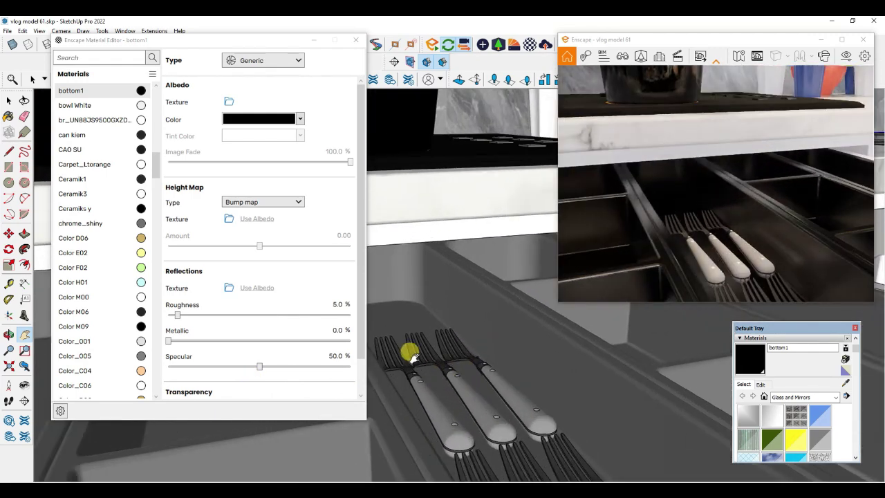
scroll(410, 354, "up", 4)
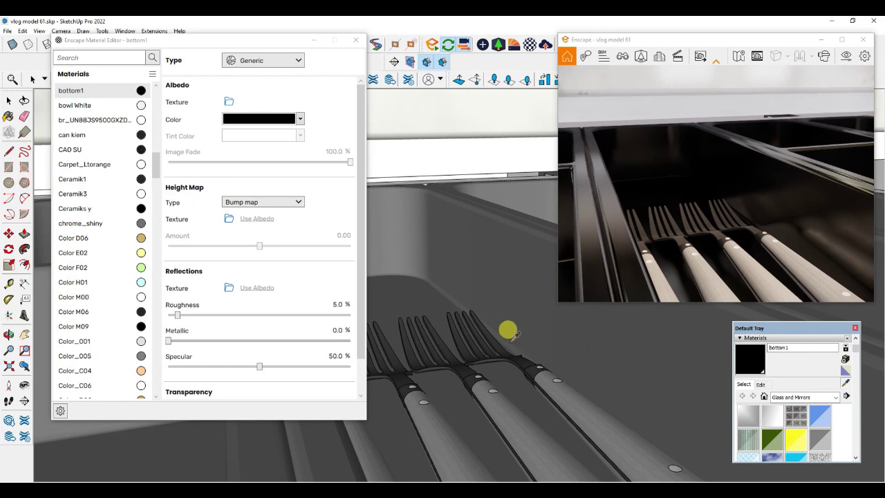
left_click(490, 329, "alt")
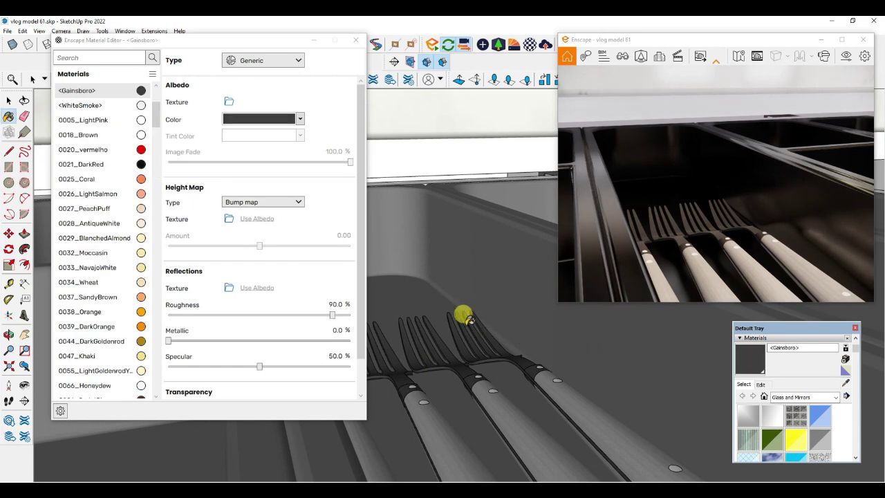
double_click(335, 303)
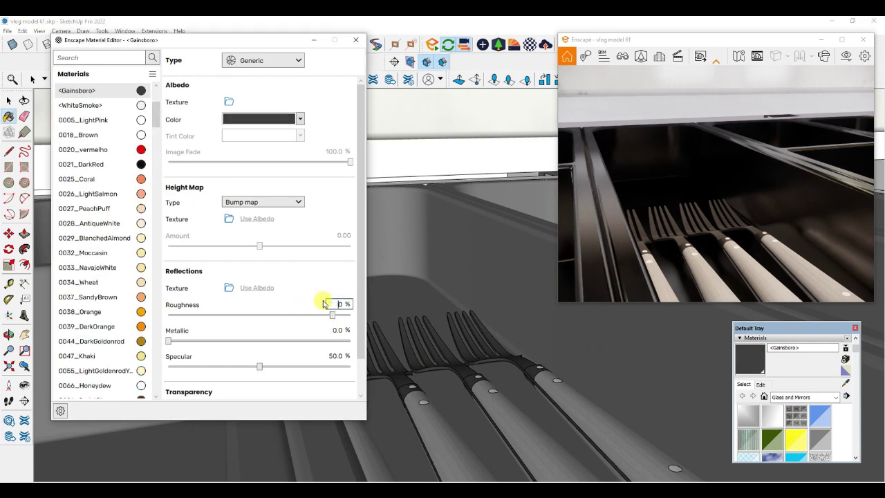
type("0.")
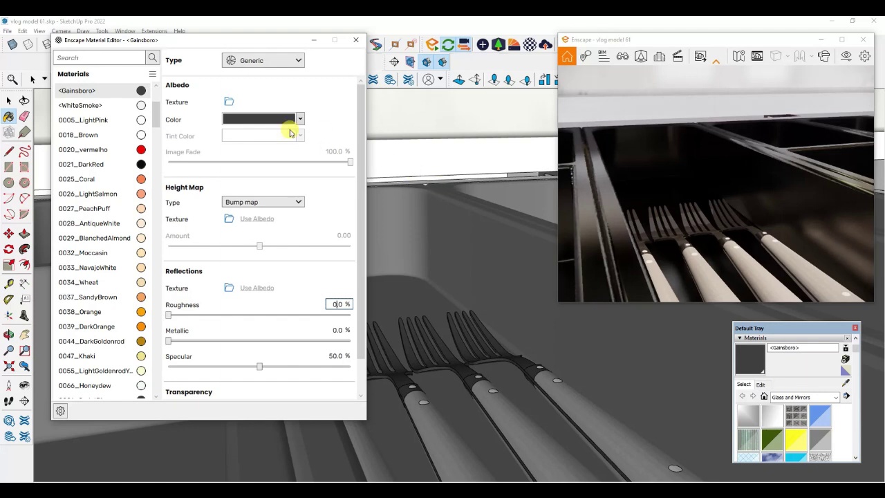
- Change the fork material's albedo colour to a light grey from the available colours
left_click(300, 120)
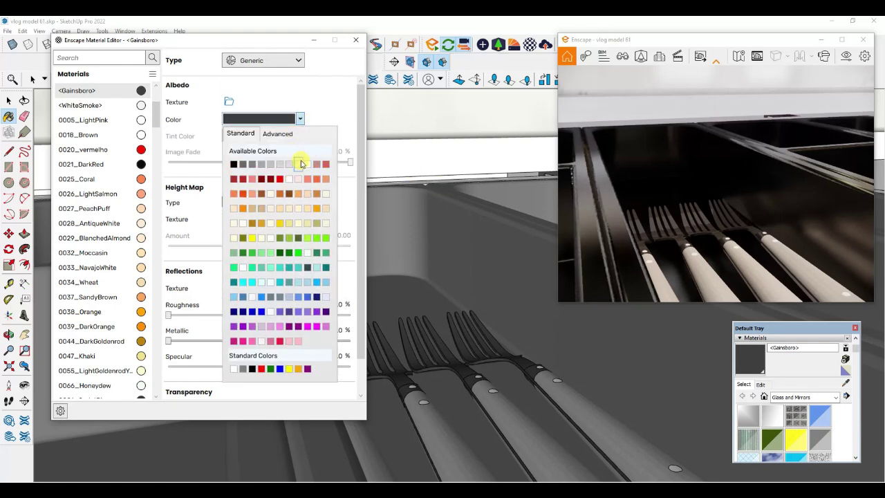
left_click(307, 164)
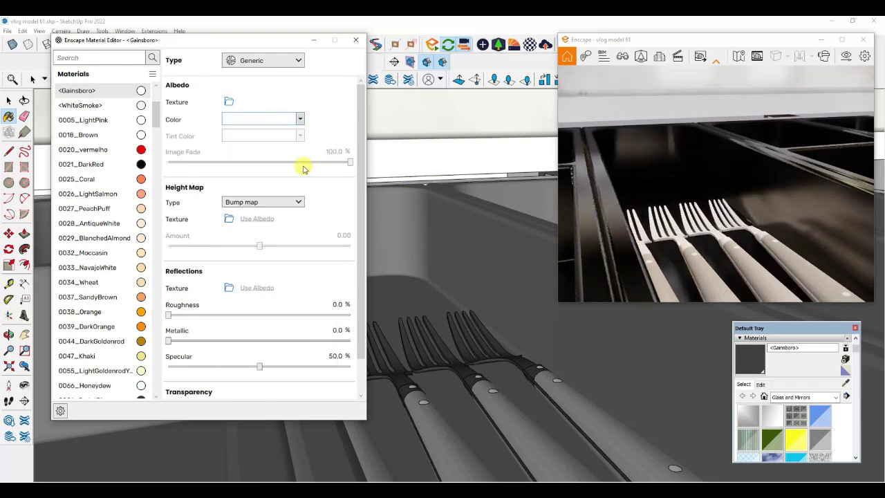
left_click(301, 120)
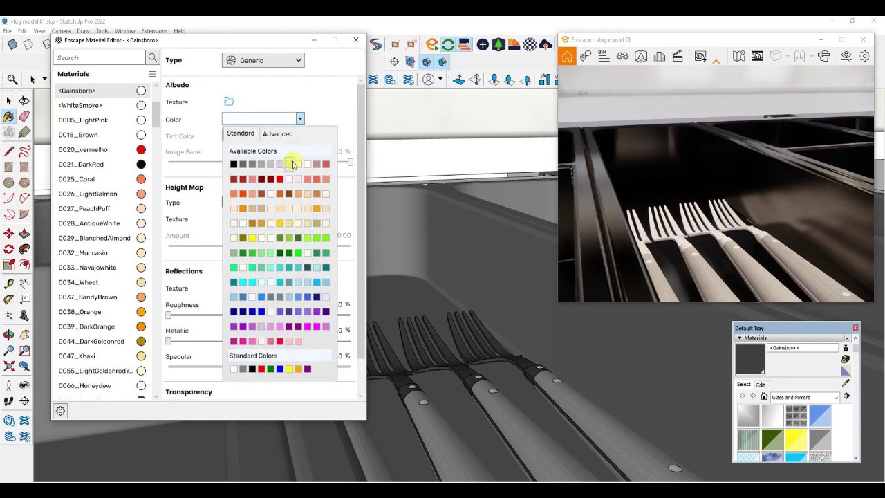
left_click(289, 165)
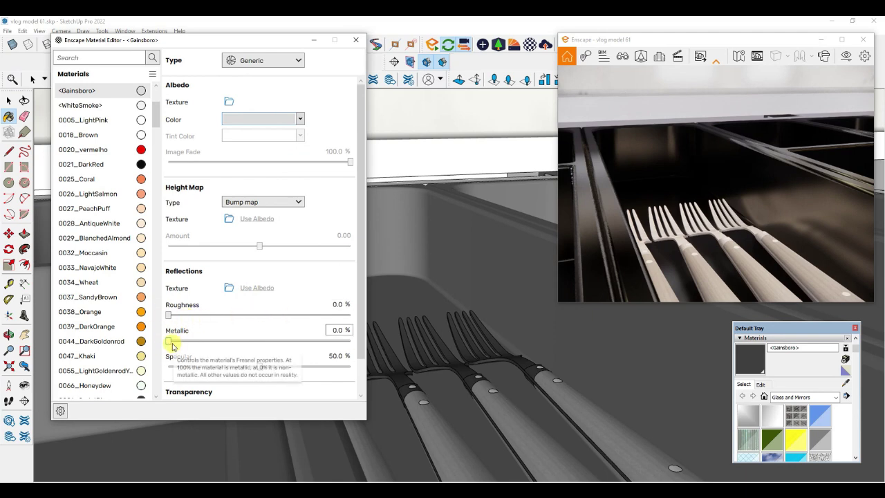
- Set the fork material's metallic value to 80% and inspect the forks up close in the render
left_click_drag(170, 340, 294, 344)
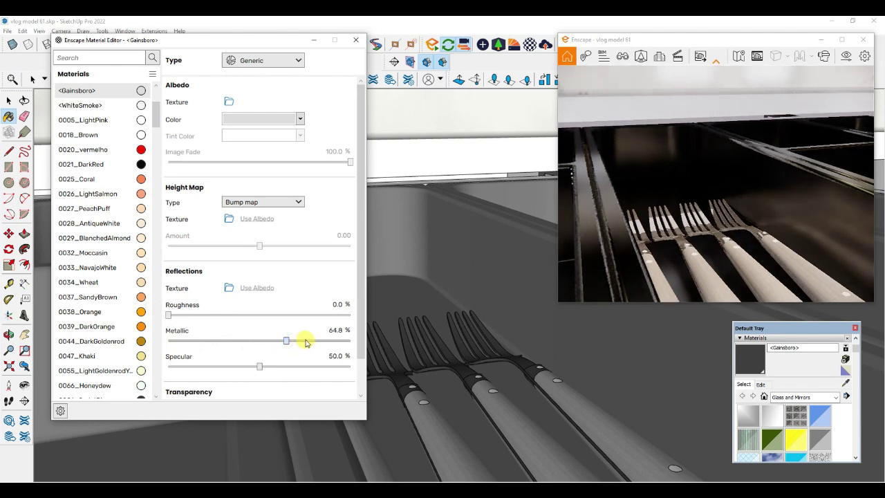
left_click(305, 341)
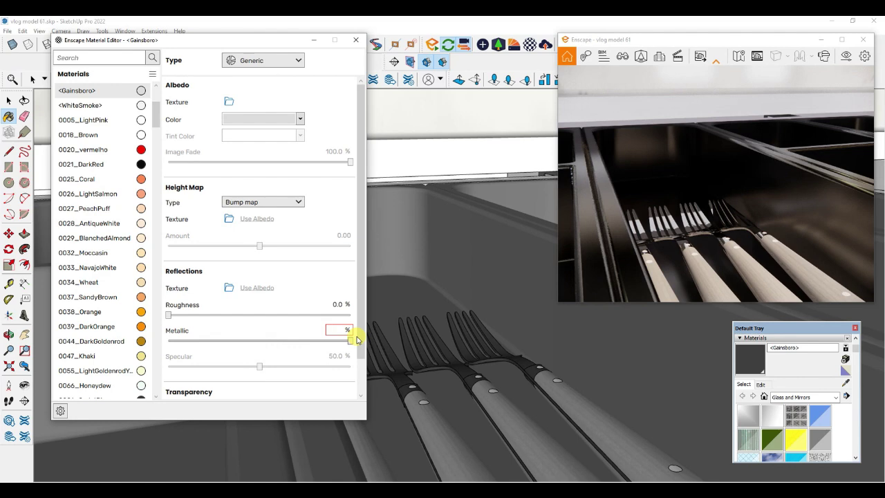
key("Return")
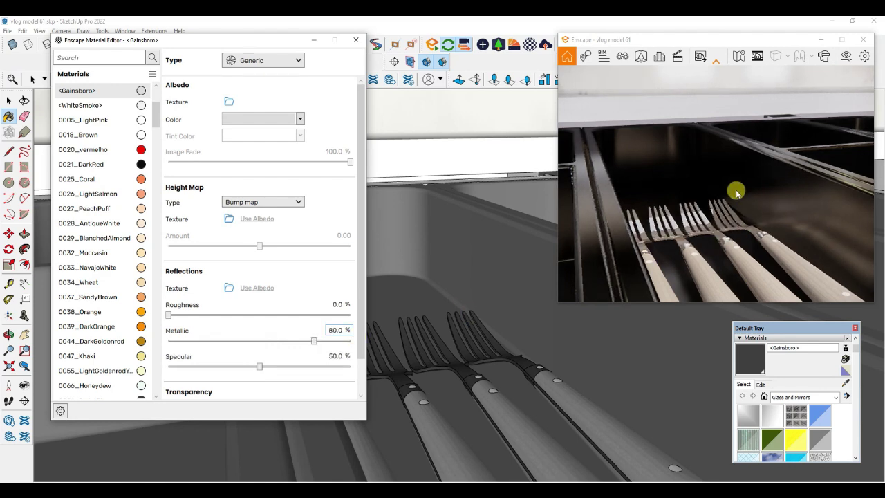
right_click_drag(736, 194, 668, 183)
scroll(668, 184, "up", 5)
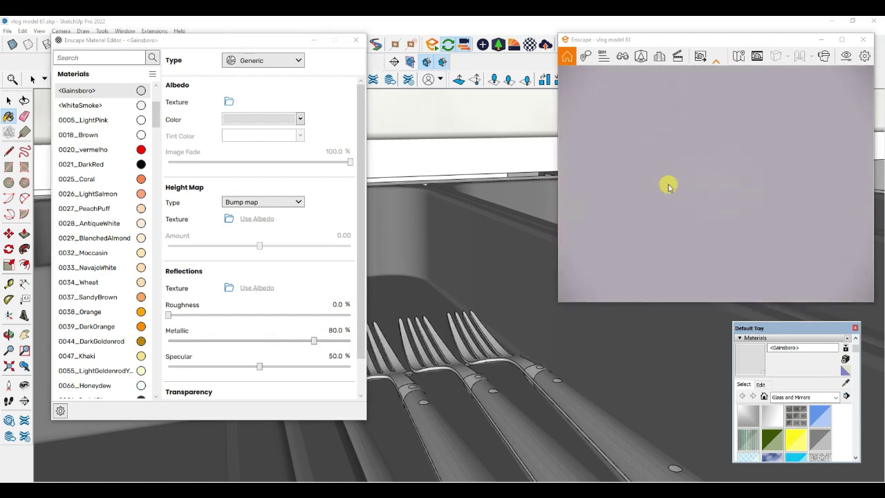
scroll(666, 184, "down", 4)
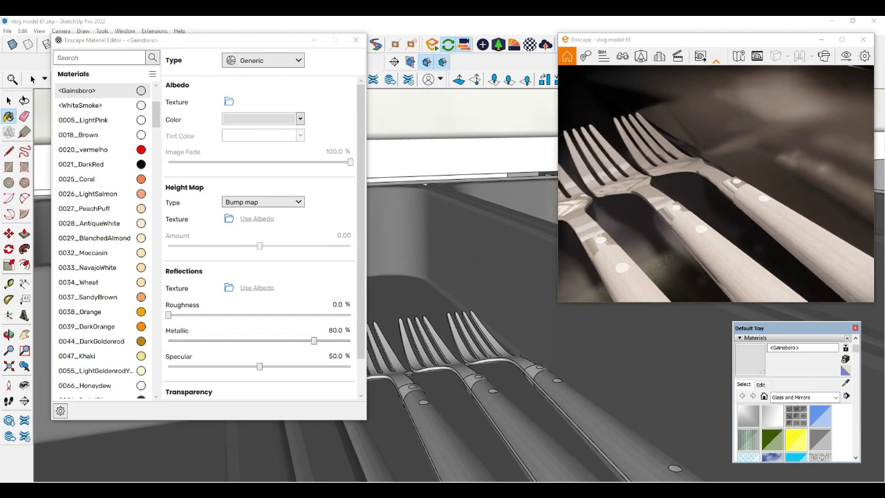
- Sample the patterned kitchen floor tile, set its Material1 material's roughness to 10%, and inspect the tiles in the render
mouse_move(399, 253)
middle_mouse_down()
mouse_move(476, 253)
mouse_move(484, 262)
middle_mouse_up()
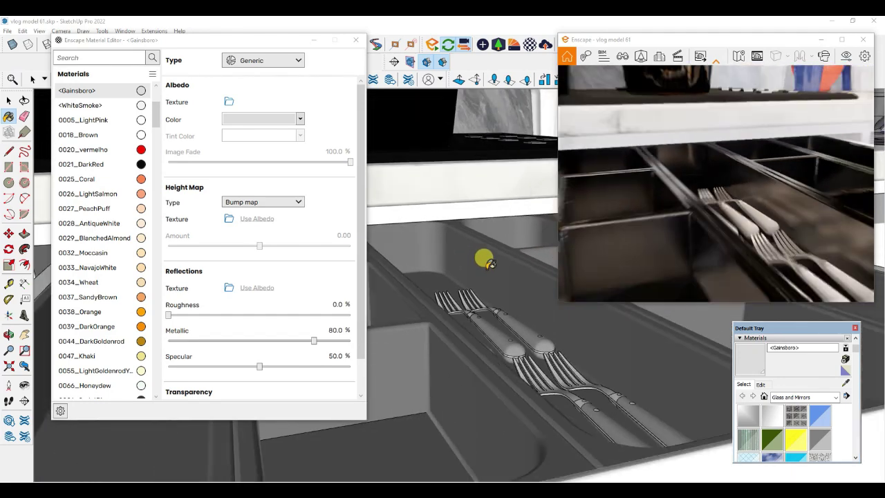
scroll(487, 263, "down", 5)
scroll(481, 269, "down", 5)
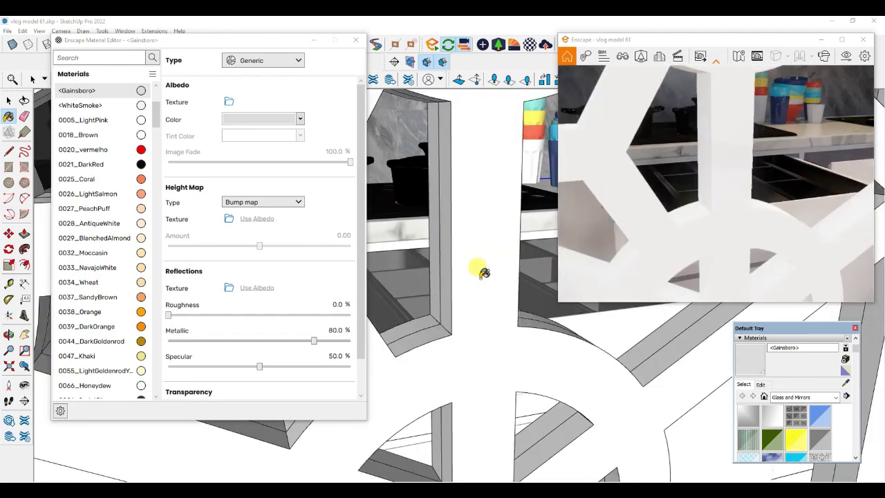
scroll(453, 259, "down", 8)
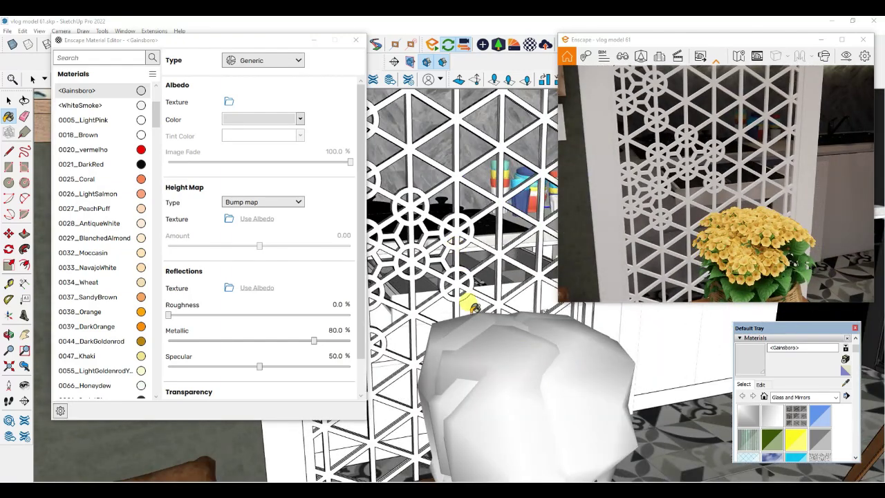
scroll(464, 248, "down", 5)
scroll(634, 349, "up", 10)
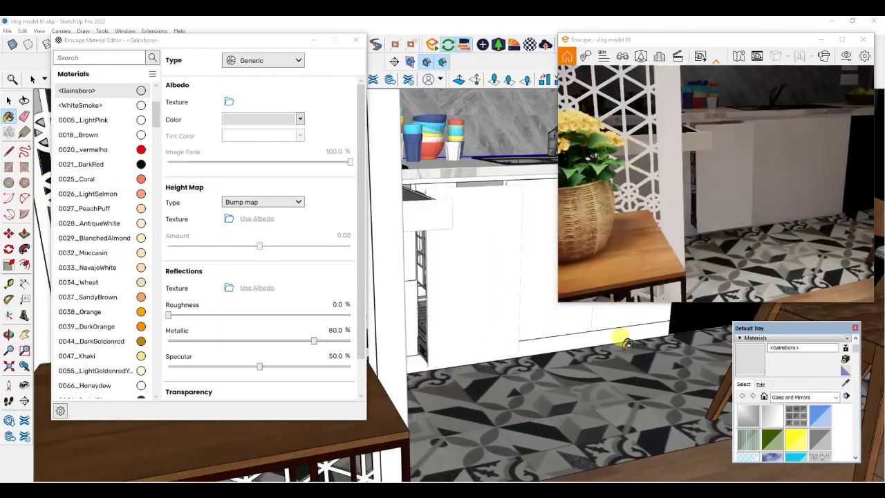
scroll(548, 411, "up", 3)
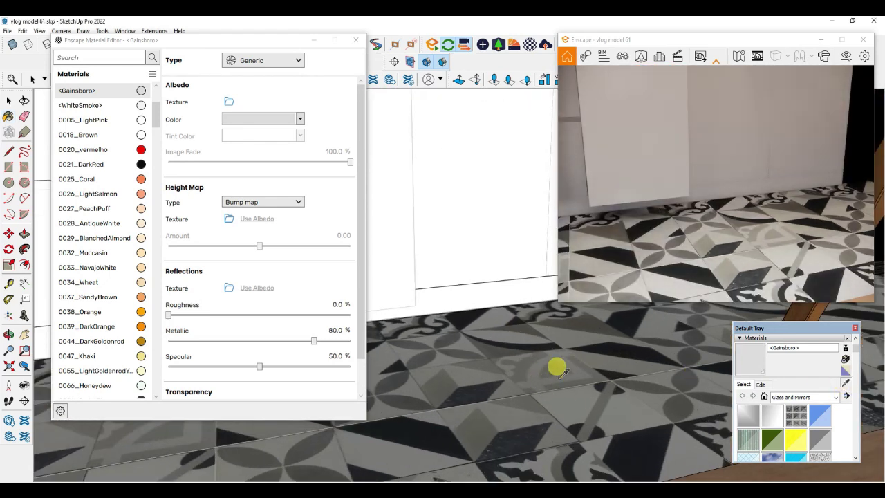
left_click(558, 368, "alt")
double_click(340, 304)
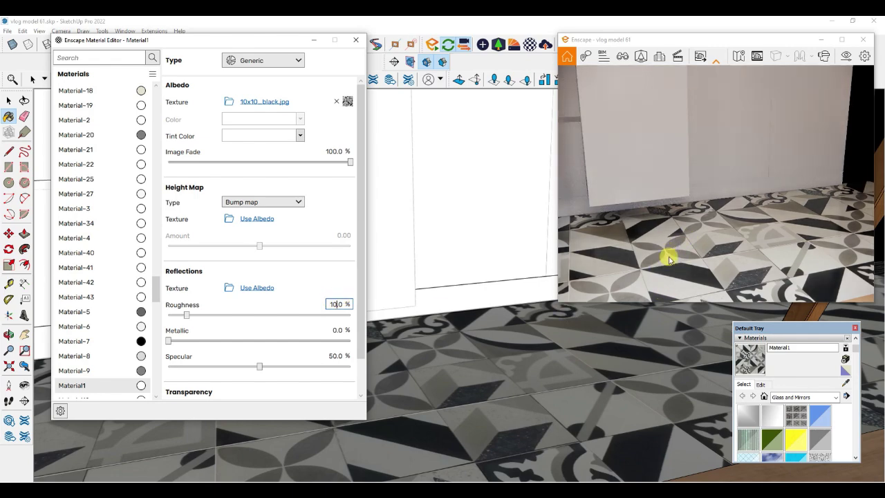
left_click_drag(683, 249, 705, 247)
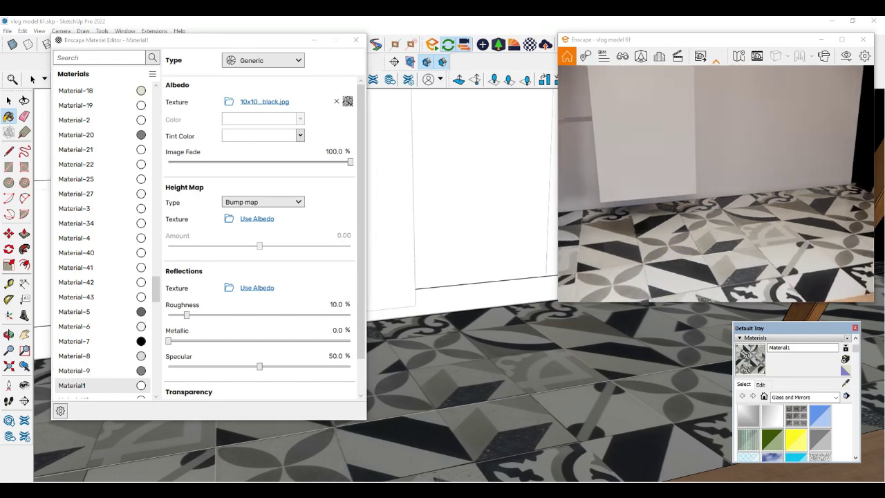
- Sample the wood floor and set its Flooring_Parquet_Parallel_D01_120cm material's roughness to 10%
scroll(544, 303, "down", 1)
scroll(544, 303, "down", 2)
scroll(551, 396, "down", 5)
scroll(621, 442, "up", 5)
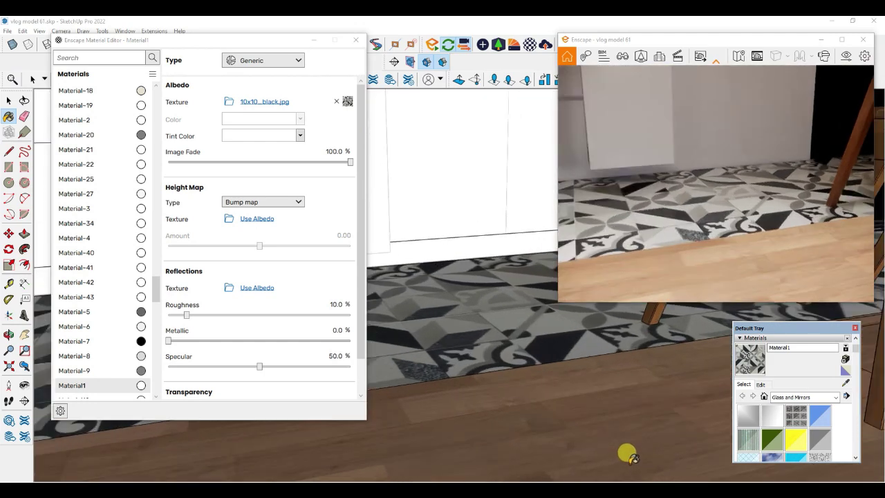
scroll(602, 394, "up", 3)
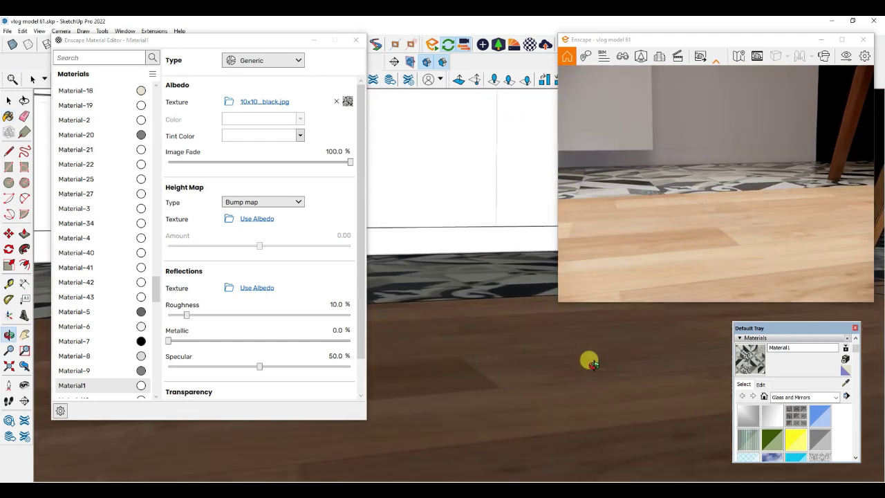
left_click(846, 384)
left_click(618, 375)
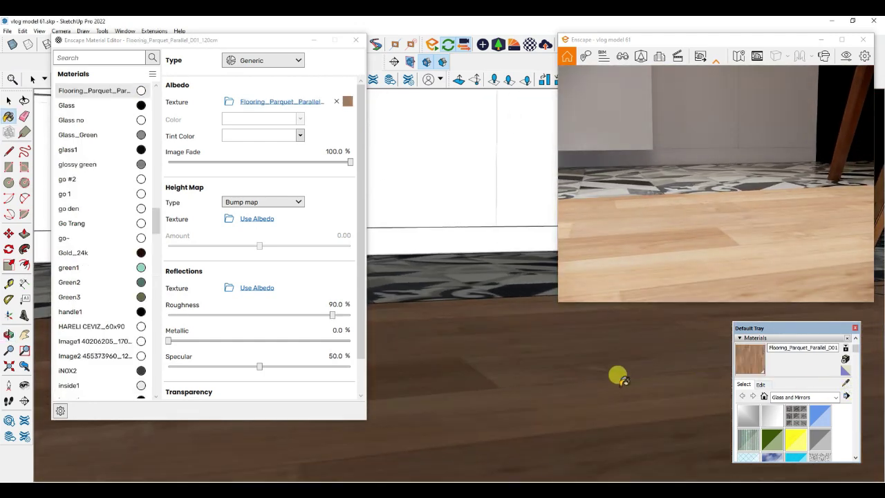
left_click(331, 304)
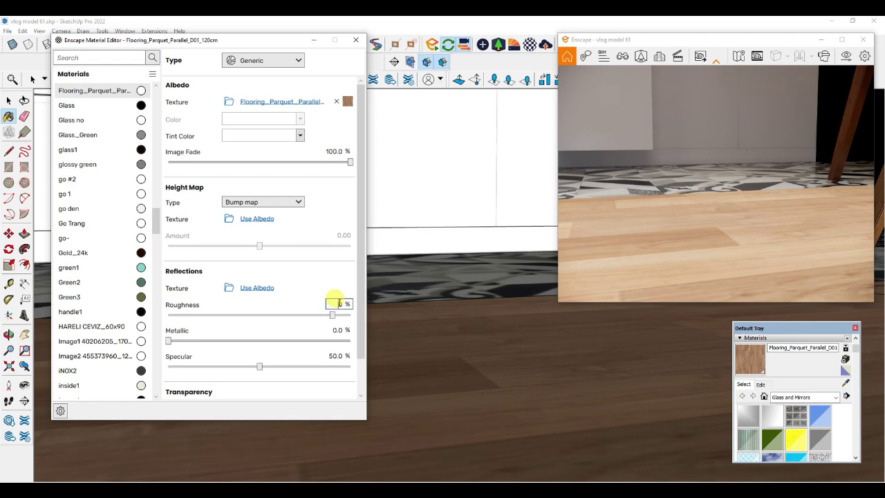
type("100")
key("Return")
key("Return")
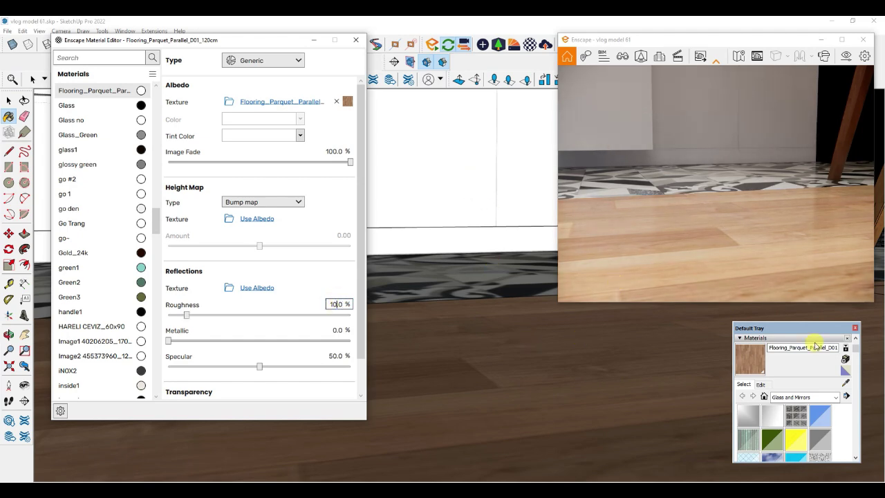
- Sample the patterned tile floor again, try a roughness of 90% on Material1, and compare the floor reflections in the render
left_click(844, 382)
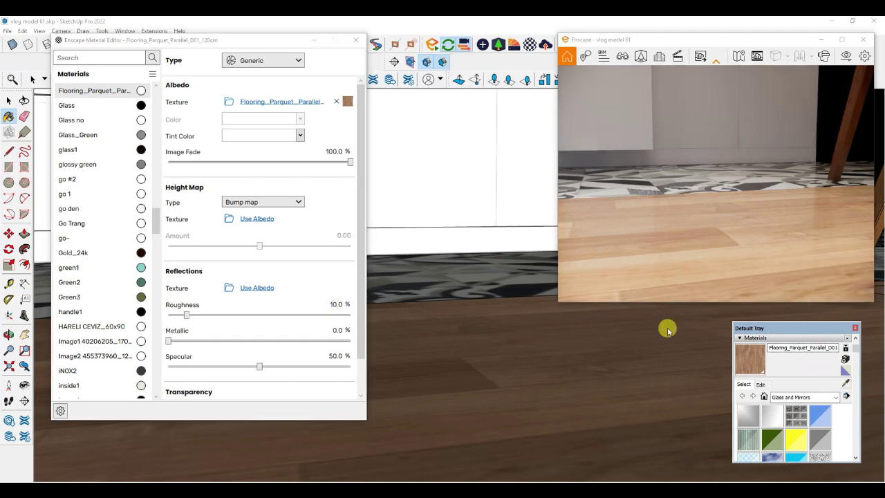
left_click(470, 259)
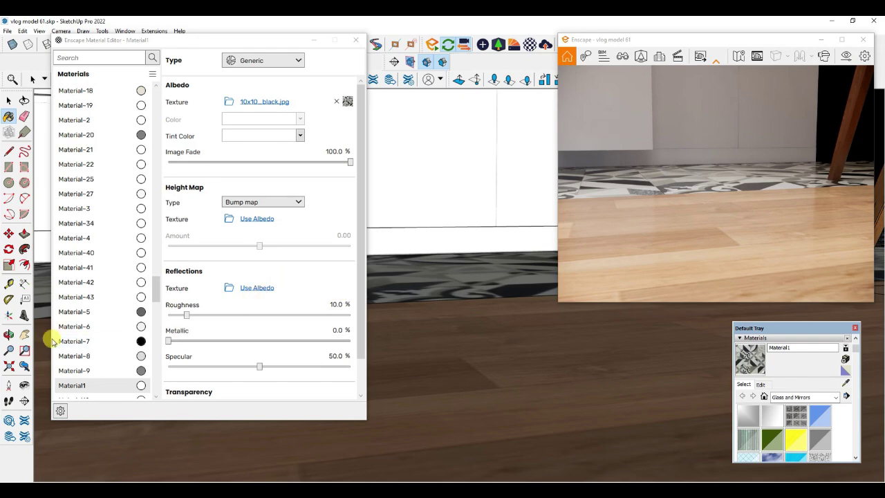
left_click(24, 385)
mouse_move(642, 362)
left_mouse_down()
mouse_move(454, 369)
mouse_move(455, 361)
mouse_move(569, 342)
mouse_move(488, 318)
mouse_move(412, 357)
mouse_move(477, 350)
mouse_move(454, 334)
mouse_move(454, 300)
mouse_move(443, 312)
mouse_move(468, 332)
left_mouse_up()
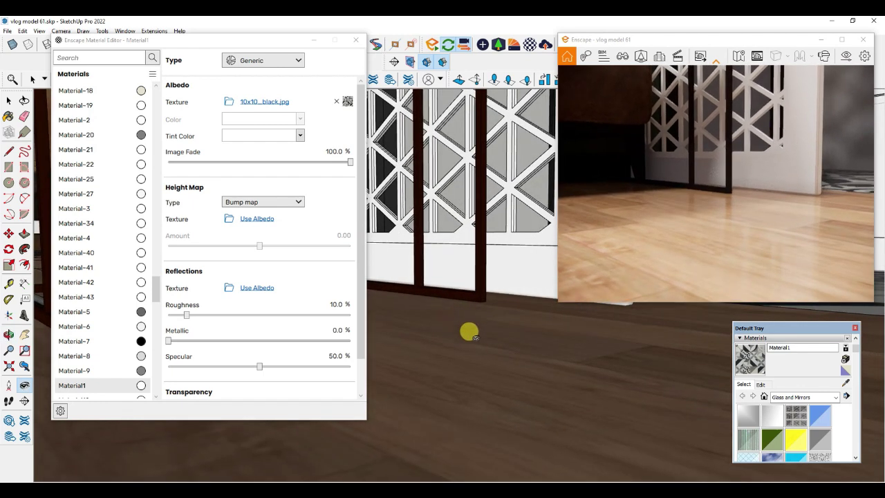
left_click(333, 305)
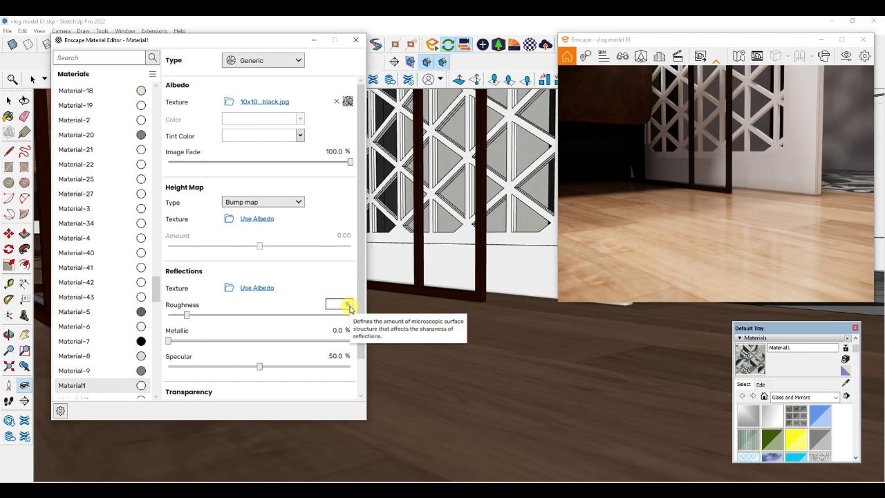
type("90")
key("Return")
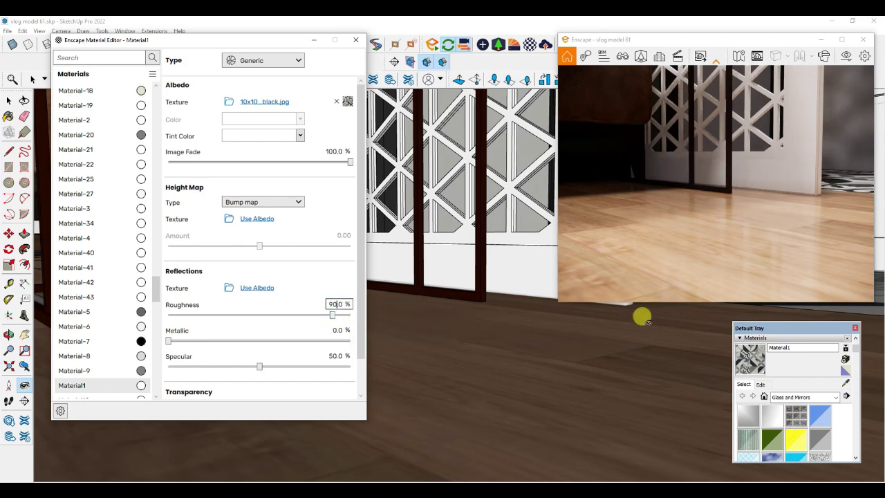
left_click(539, 366)
mouse_move(522, 373)
middle_mouse_down()
mouse_move(544, 365)
mouse_move(532, 341)
mouse_move(530, 350)
middle_mouse_up()
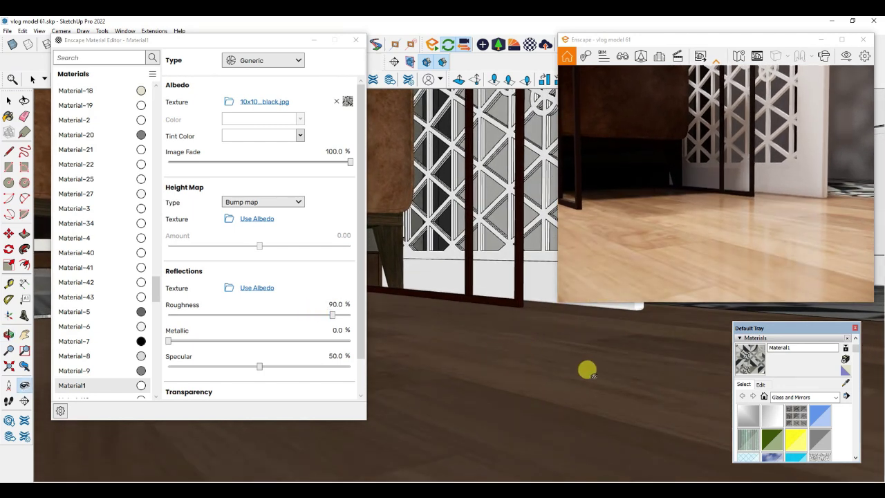
- Set the patterned tile material Material1's roughness back to 10%
left_click(333, 304)
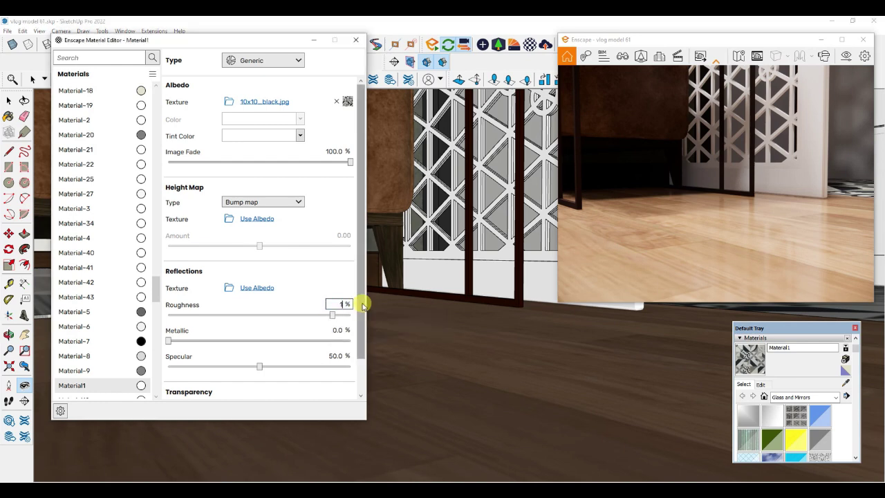
left_click(617, 361)
scroll(621, 375, "down", 6)
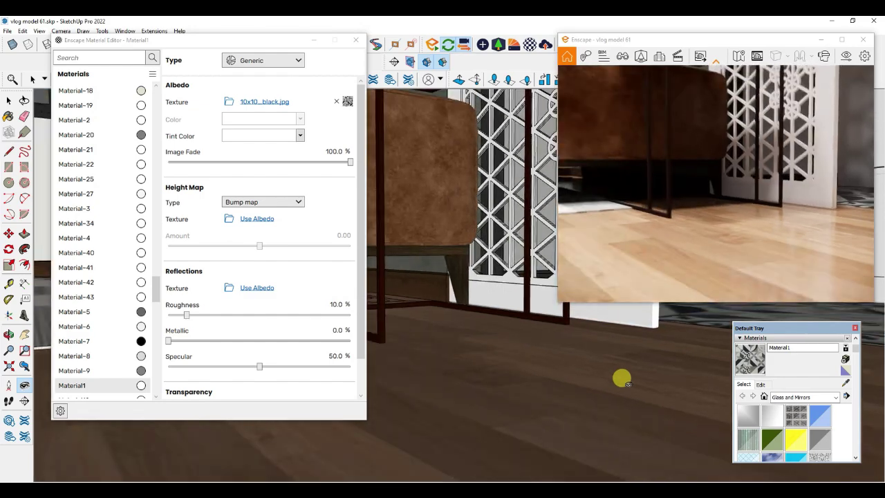
- Turn off the section cuts in the model and reposition the material editor to uncover the living room
scroll(618, 378, "down", 2)
mouse_move(480, 267)
middle_mouse_down()
mouse_move(447, 359)
mouse_move(567, 356)
mouse_move(424, 346)
mouse_move(518, 312)
mouse_move(452, 411)
middle_mouse_up()
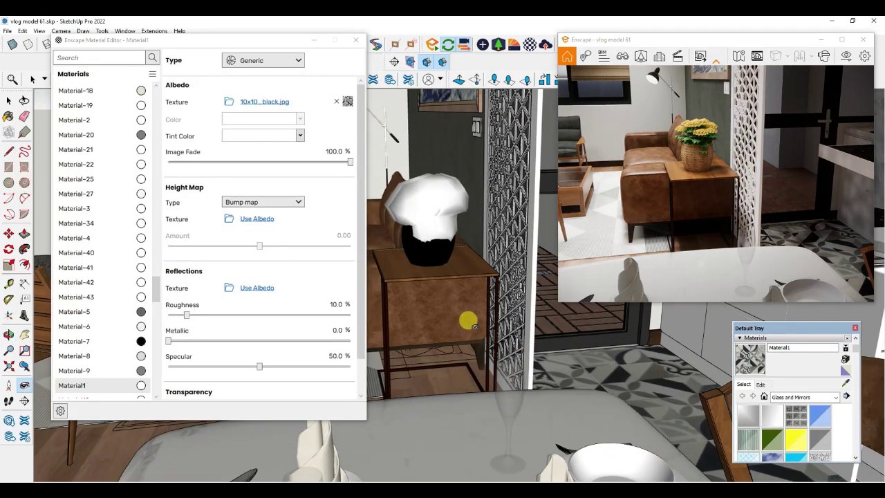
mouse_move(279, 42)
left_mouse_down()
mouse_move(322, 78)
mouse_move(297, 170)
mouse_move(282, 116)
left_mouse_up()
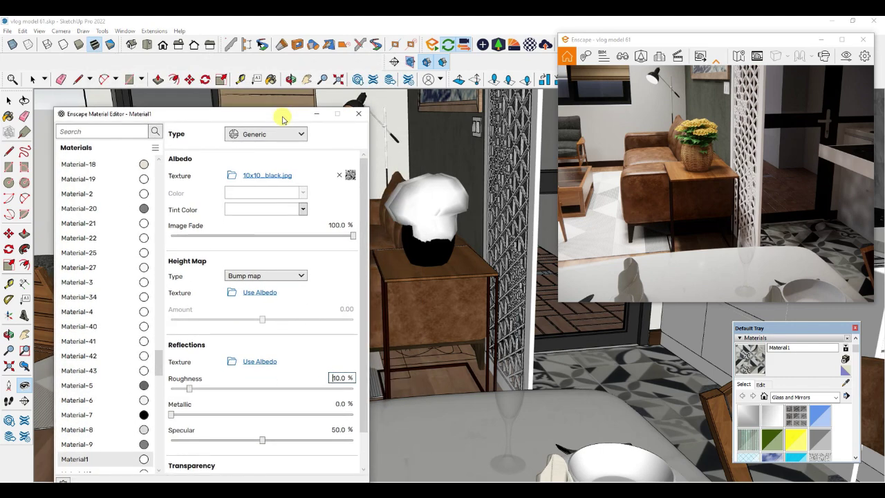
left_click_drag(277, 122, 502, 130)
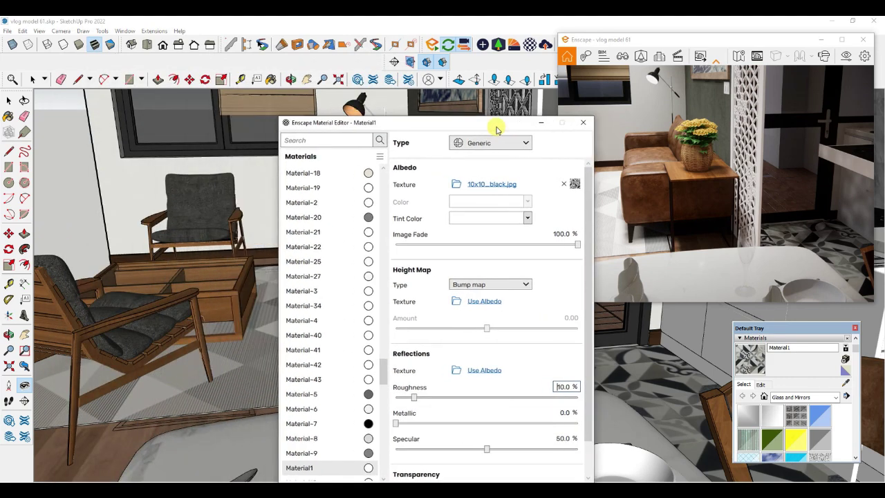
left_click(428, 63)
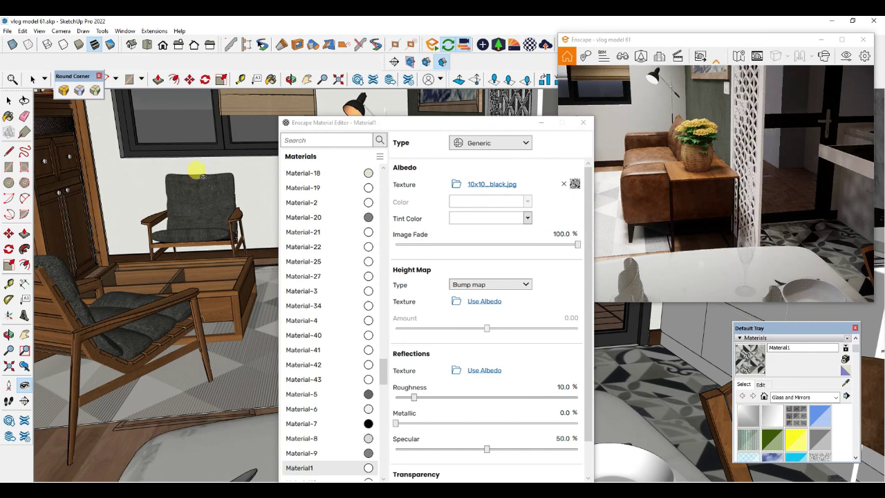
left_click_drag(394, 125, 304, 96)
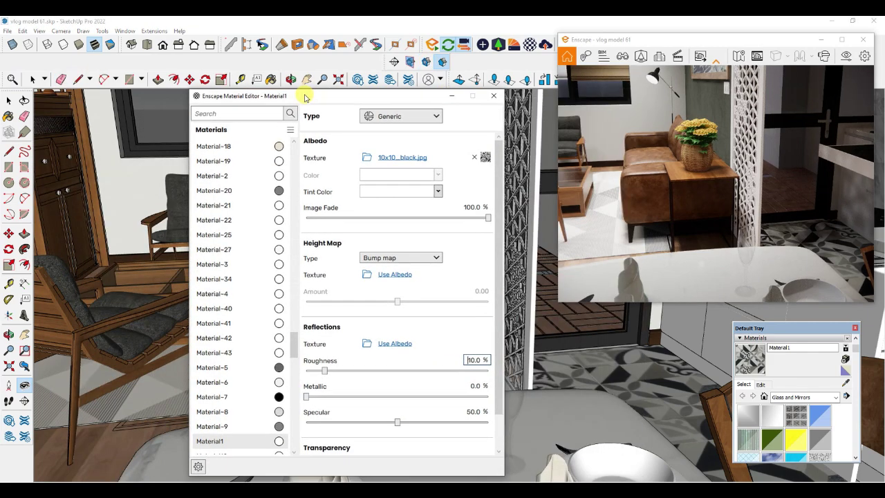
- Sample the tall black vase above the aquarium, set its Material-16 material's roughness to 5%, and inspect its reflections in the render
left_click(24, 385)
mouse_move(95, 362)
left_mouse_down()
mouse_move(0, 349)
mouse_move(17, 256)
mouse_move(80, 150)
mouse_move(97, 253)
mouse_move(108, 266)
mouse_move(217, 192)
left_mouse_up()
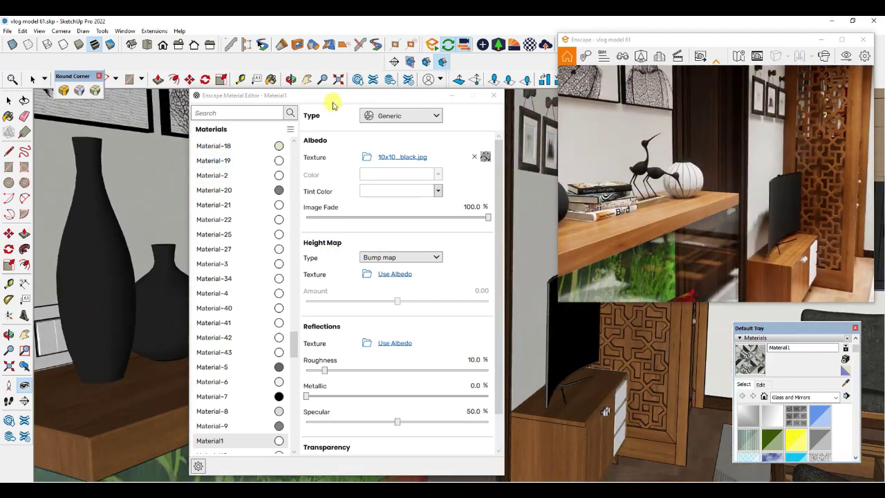
mouse_move(339, 91)
left_mouse_down()
mouse_move(137, 90)
mouse_move(137, 79)
left_mouse_up()
scroll(553, 277, "down", 5)
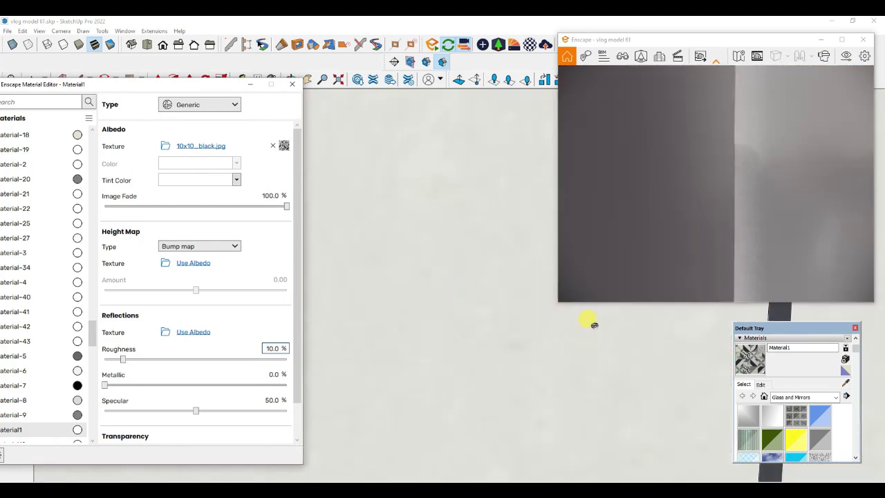
scroll(601, 255, "up", 10)
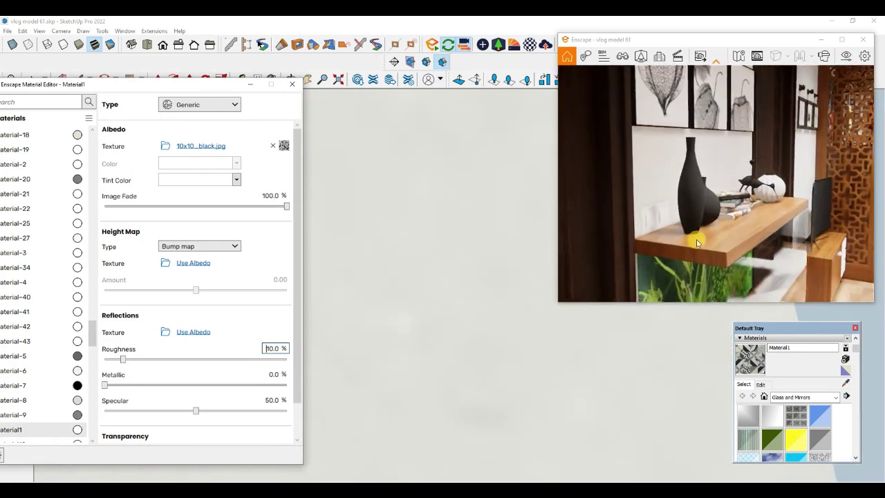
scroll(435, 257, "down", 8)
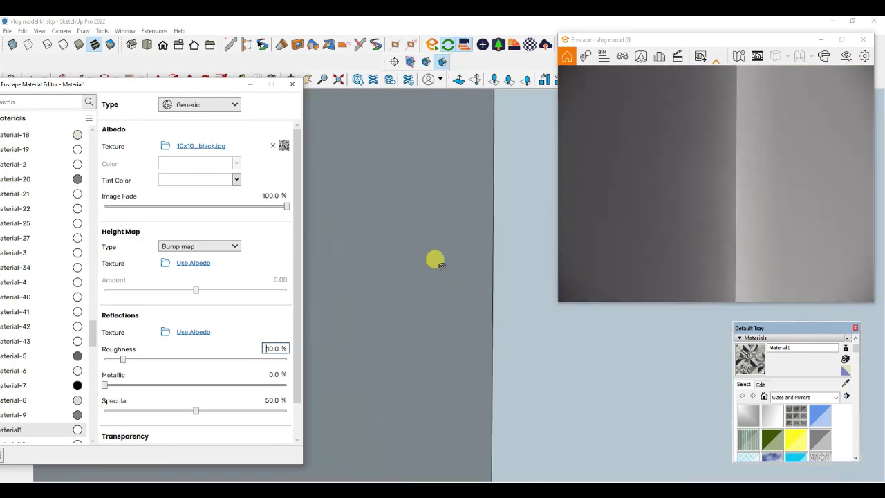
scroll(434, 252, "up", 6)
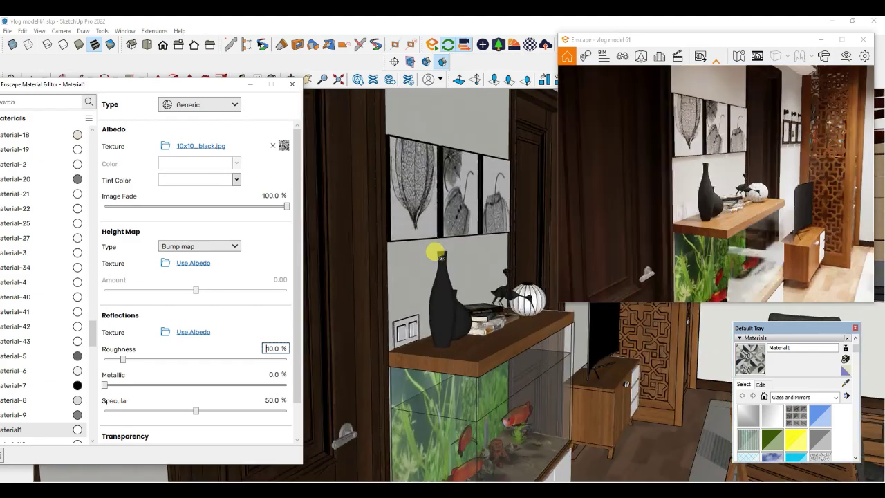
scroll(434, 335, "up", 3)
scroll(435, 336, "up", 2)
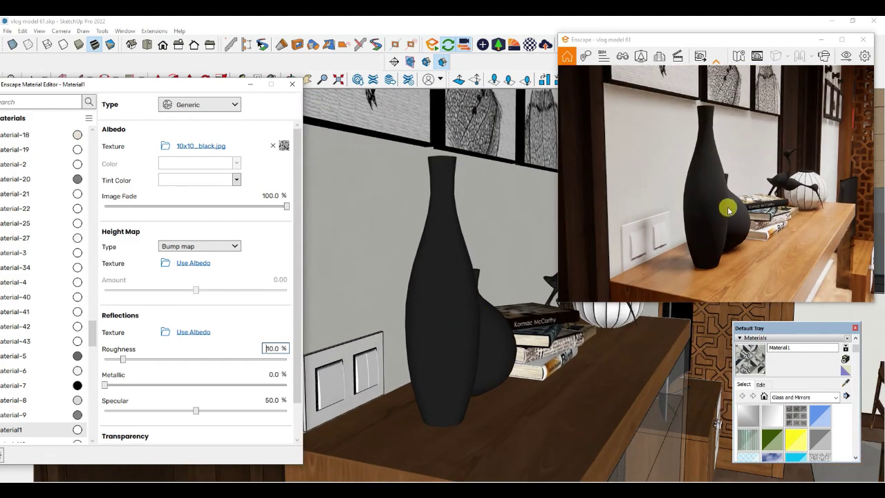
mouse_move(729, 209)
left_mouse_down()
mouse_move(712, 208)
mouse_move(737, 218)
left_mouse_up()
left_click(845, 382)
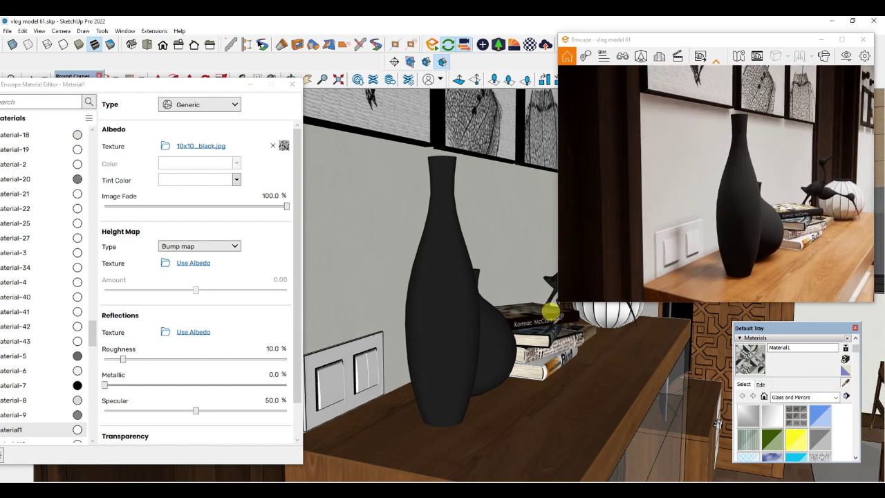
left_click(441, 279)
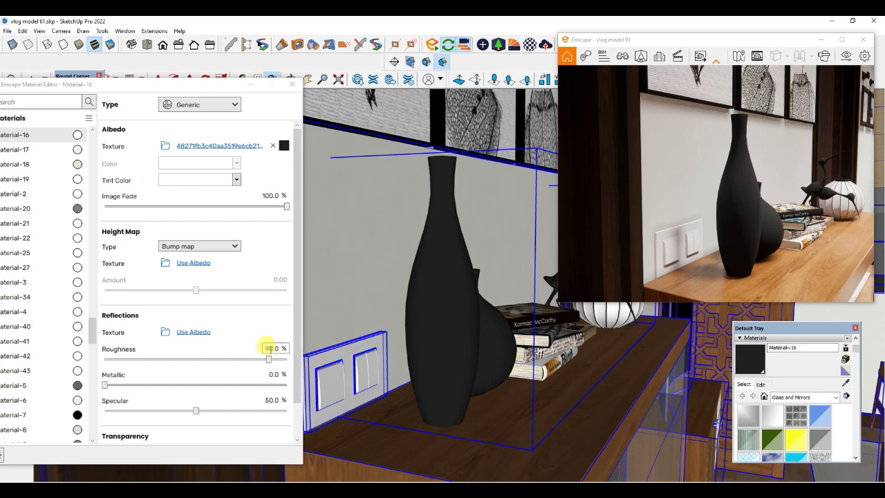
double_click(268, 347)
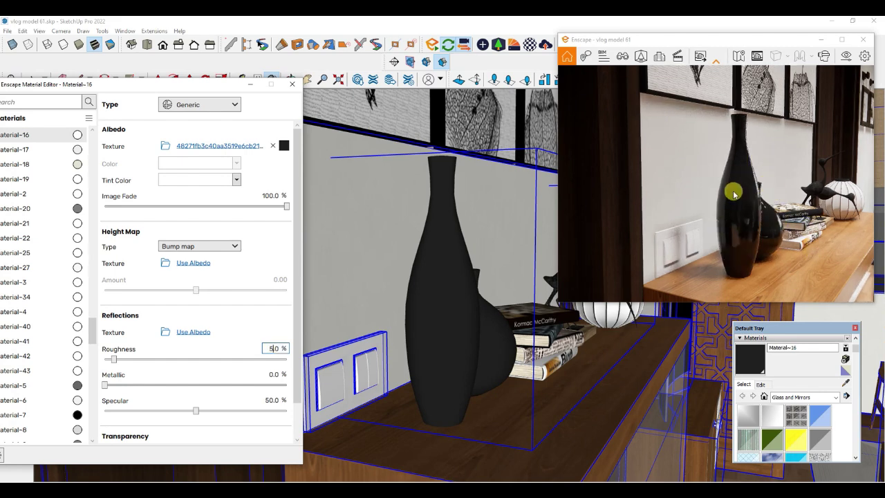
left_click(469, 326)
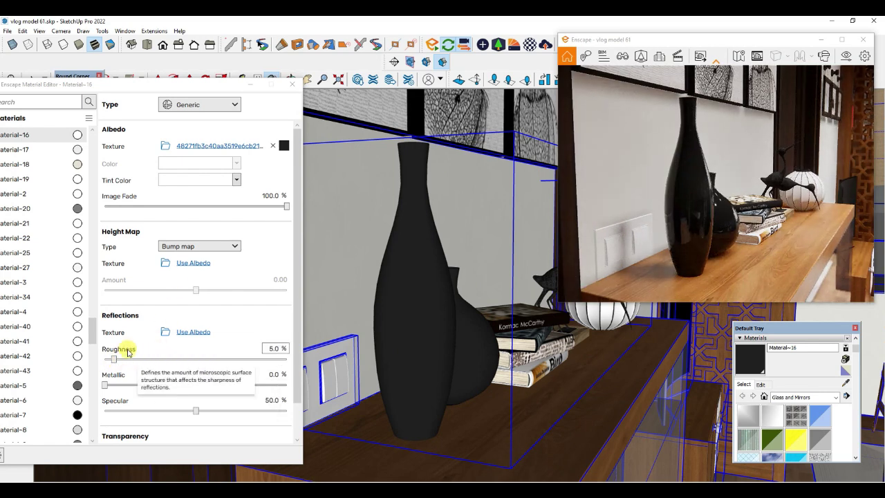
- Bring the material editor fully into view and sample the go 1 wood material from the shelf beneath the vases
left_click_drag(177, 87, 221, 54)
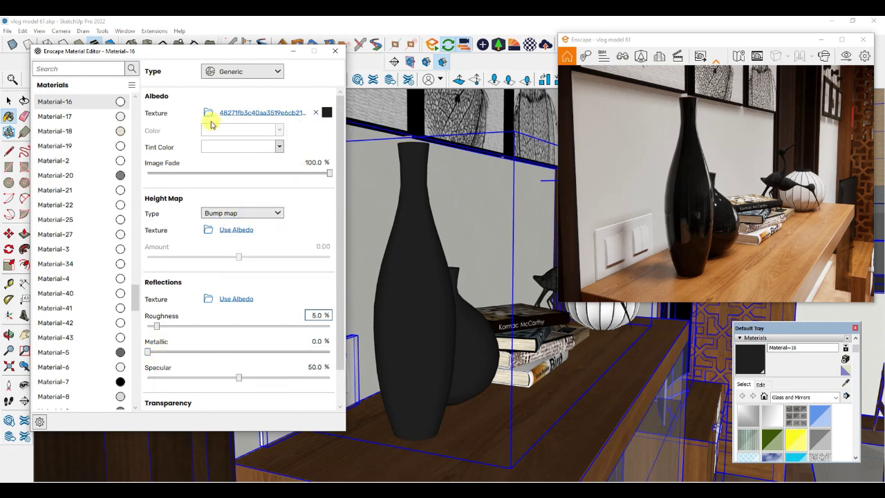
left_click(847, 391)
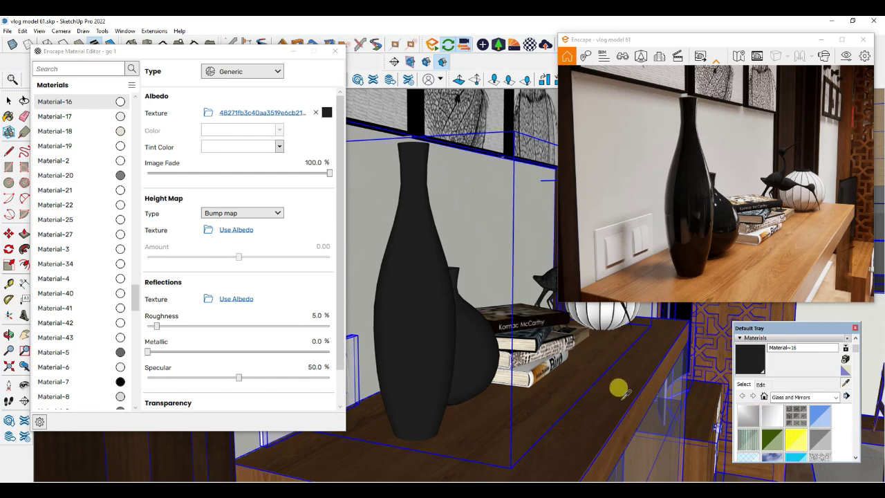
left_click(620, 389, "alt")
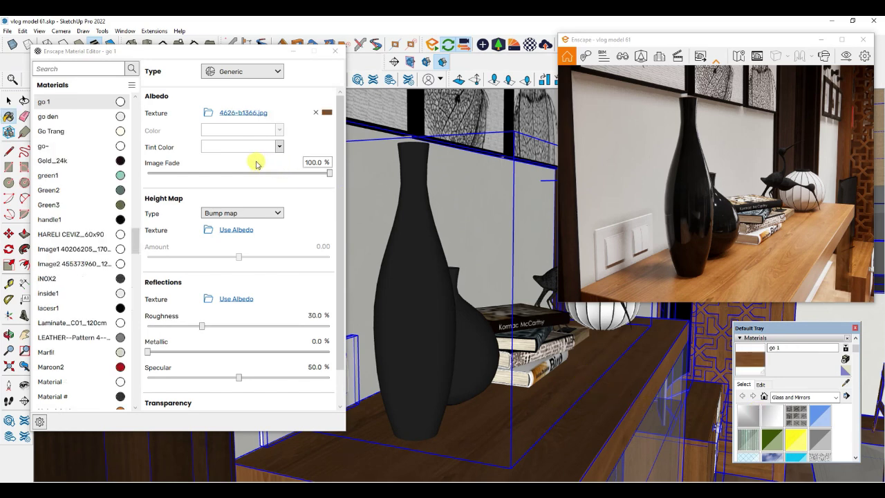
- Replace go 1's albedo texture with VeneerWhiteOakRandomMatched001_COL_4K_METALNESS.png from the textures folder in Downloads
left_click(207, 115)
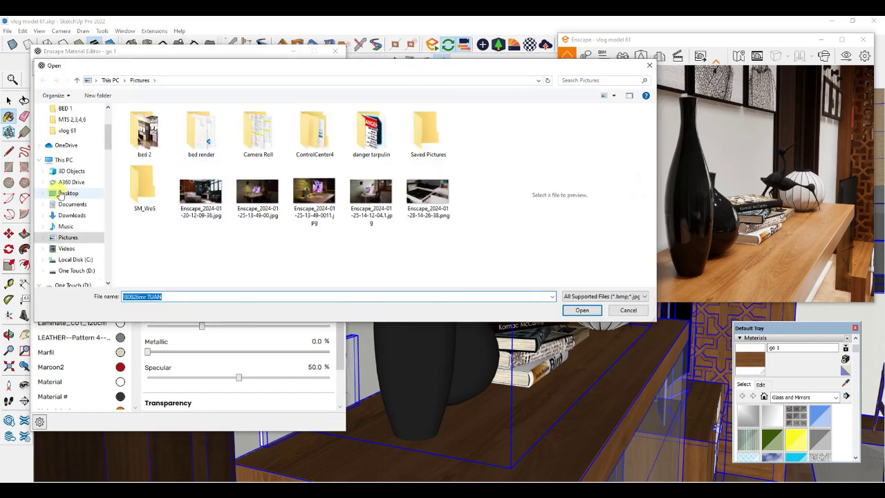
scroll(59, 183, "up", 3)
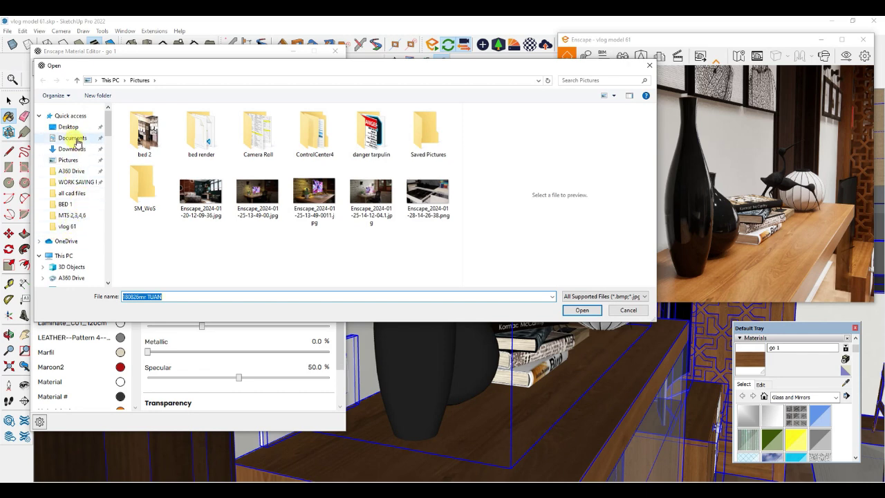
left_click(72, 148)
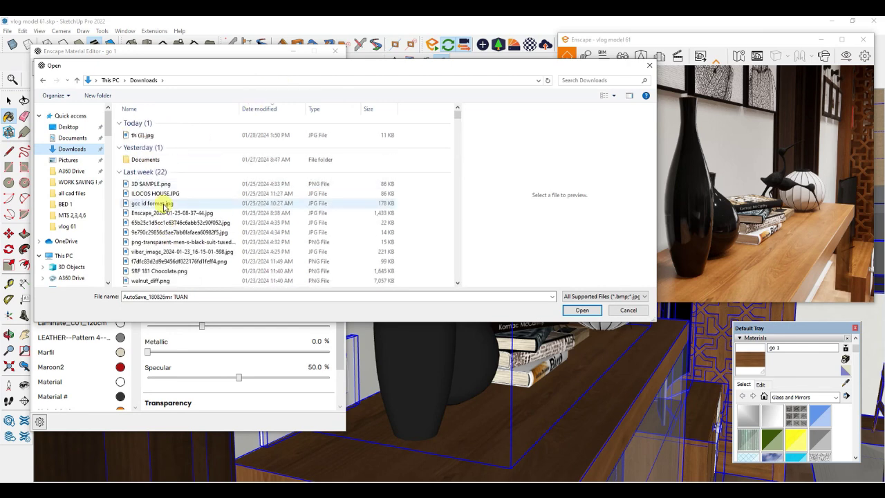
scroll(164, 201, "down", 3)
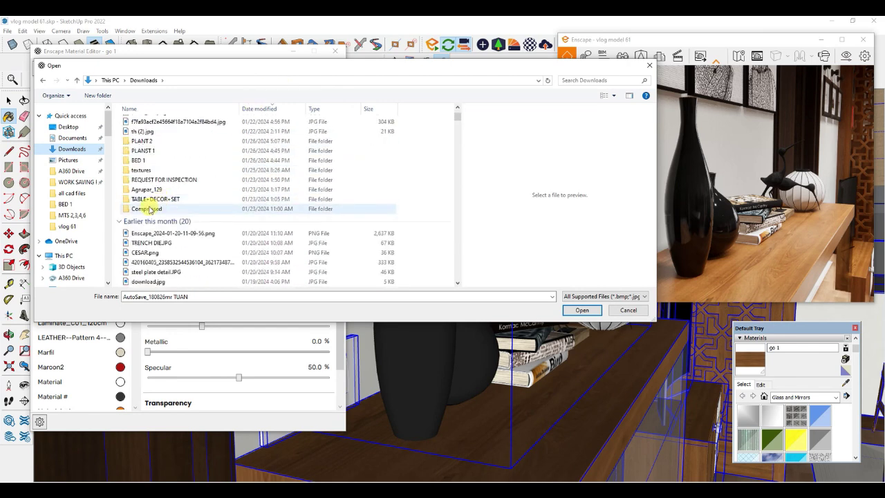
double_click(140, 170)
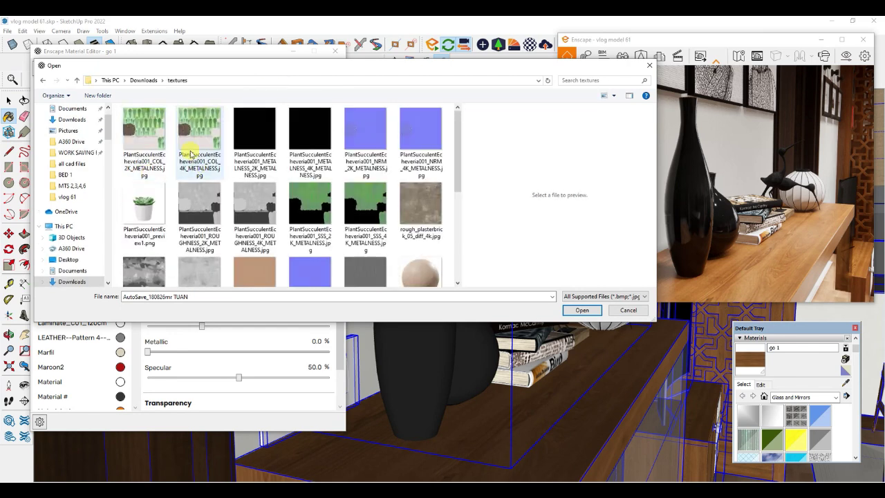
scroll(272, 238, "down", 2)
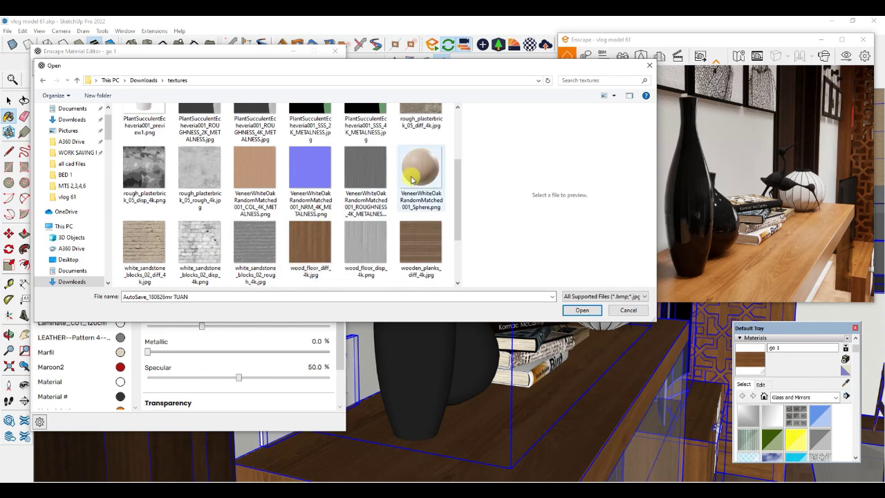
left_click(250, 162)
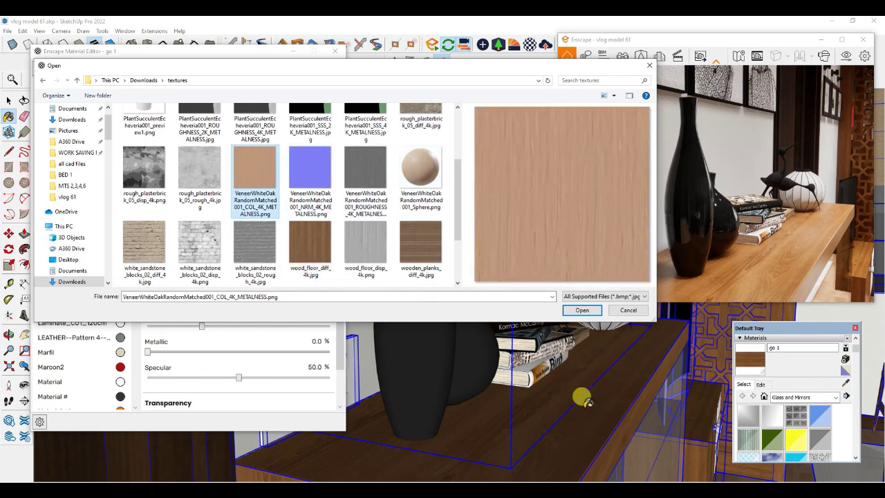
left_click(581, 310)
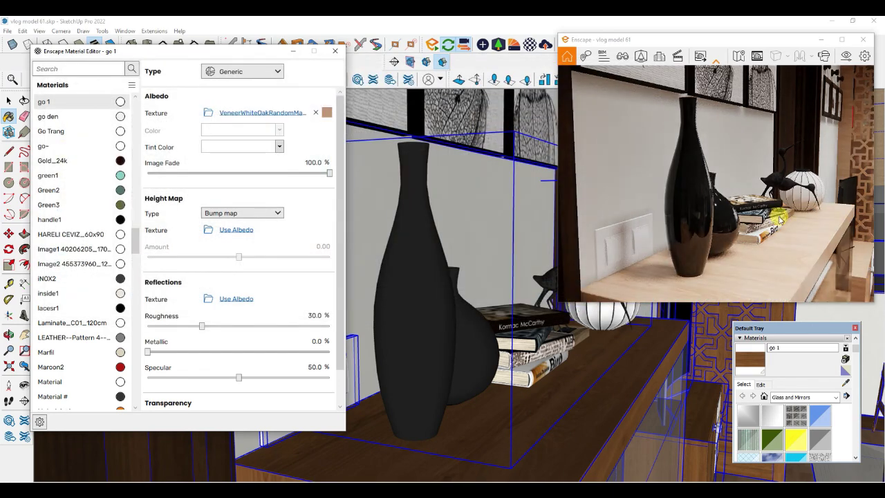
- Set the shelf wood material's roughness to 10% and inspect its reflections in the render
scroll(796, 261, "up", 3)
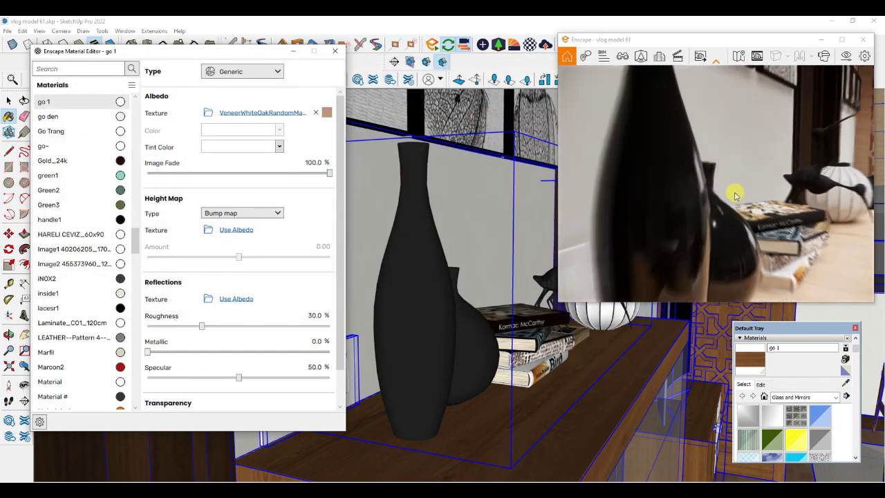
scroll(735, 194, "down", 3)
right_click_drag(735, 194, 749, 222)
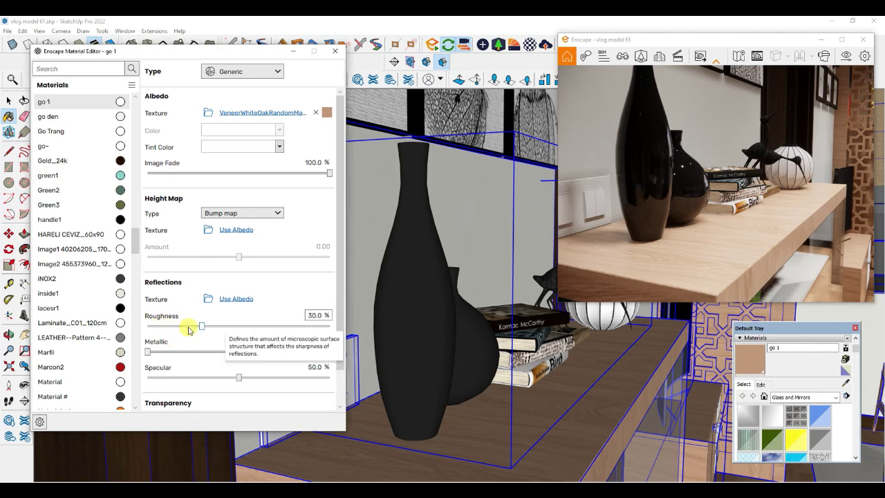
left_click(314, 318)
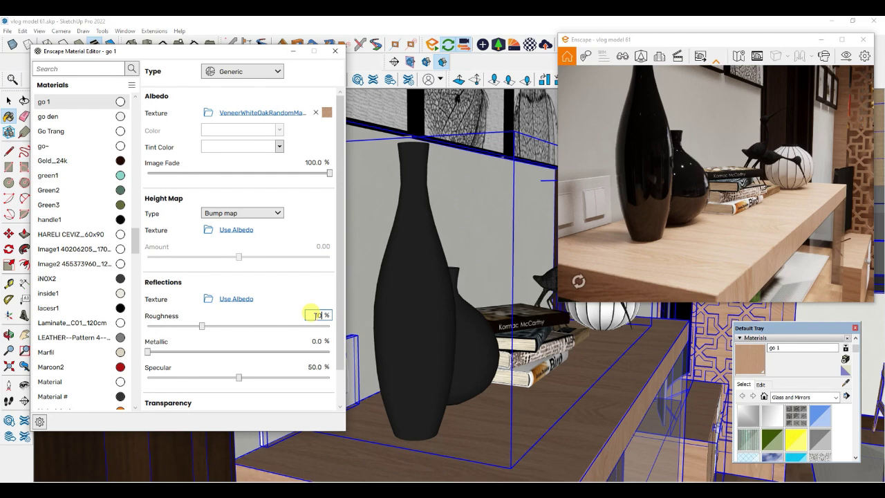
type("10")
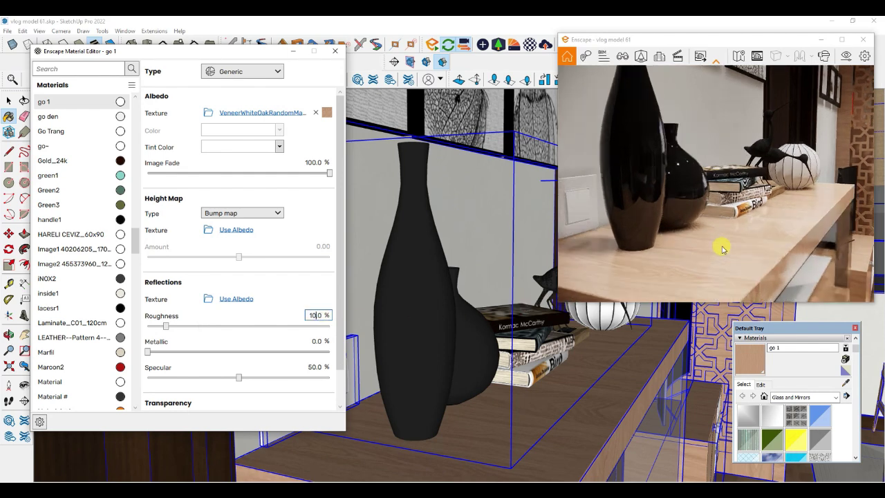
scroll(721, 249, "up", 3)
right_click_drag(722, 249, 637, 245)
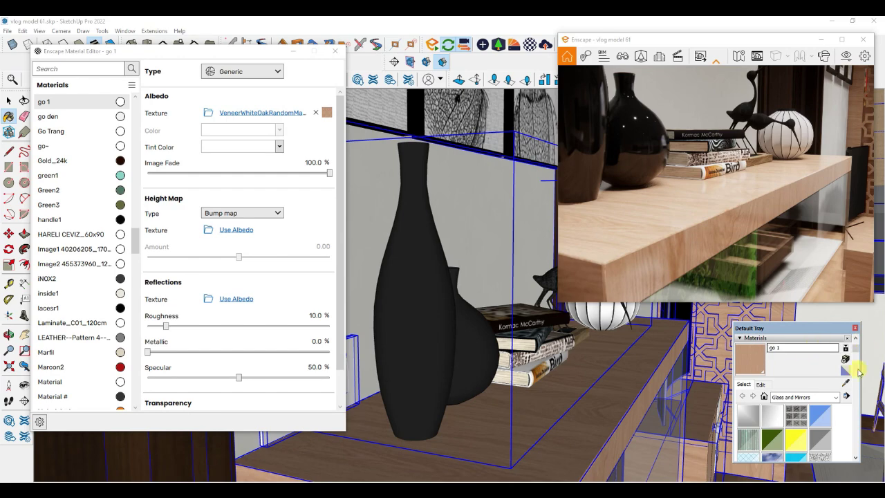
- Sample the black bird sculpture's Material-13 material, and set its roughness to 10% and metallic to 100%
scroll(447, 339, "up", 5)
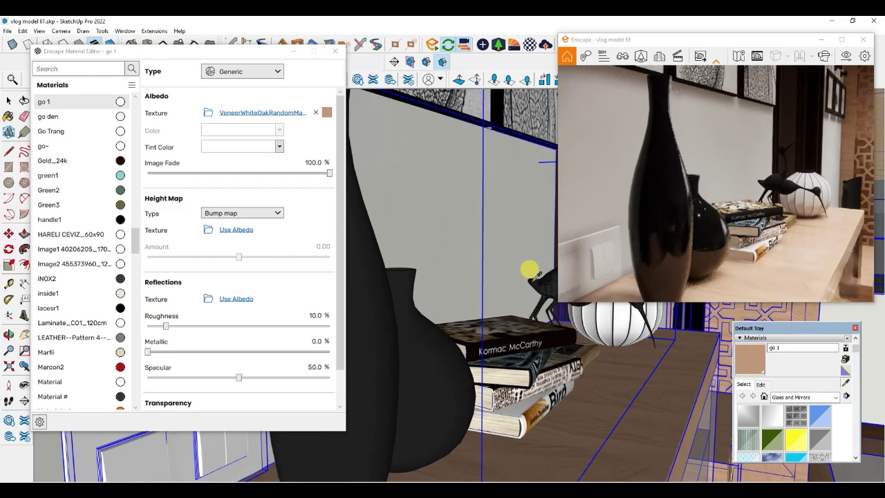
scroll(423, 332, "down", 3)
scroll(517, 294, "up", 7)
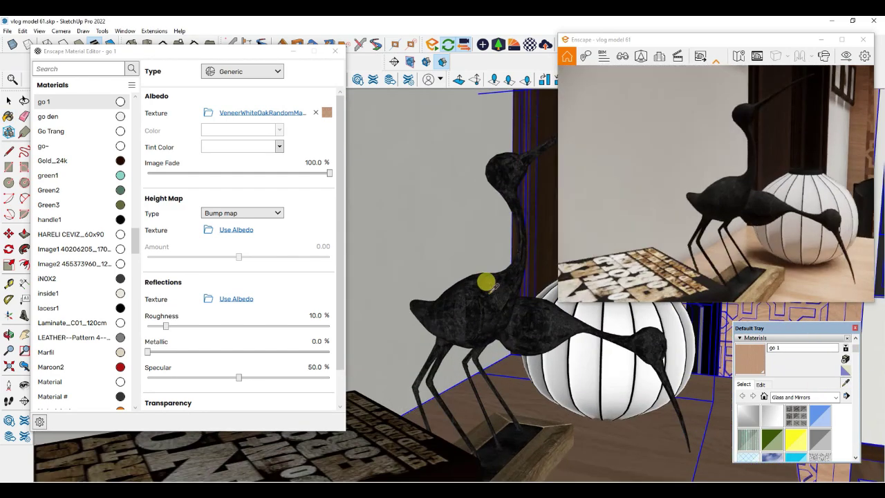
left_click(488, 284)
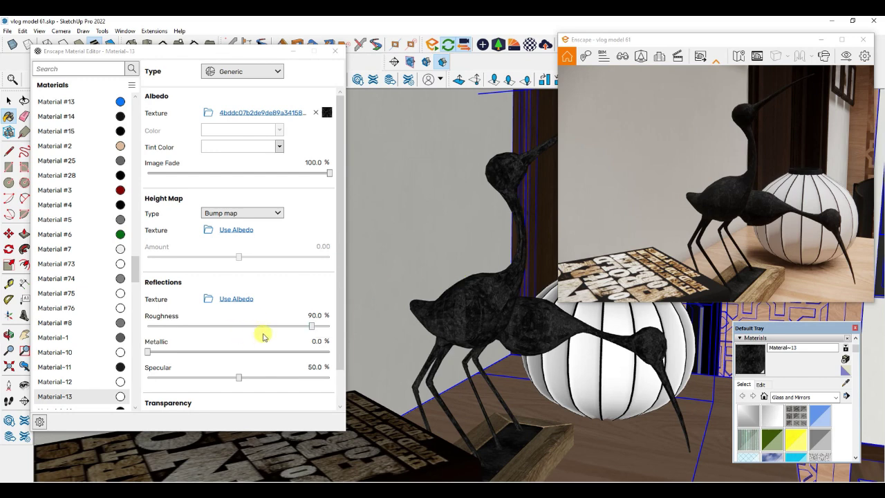
left_click(311, 324)
left_click(311, 315)
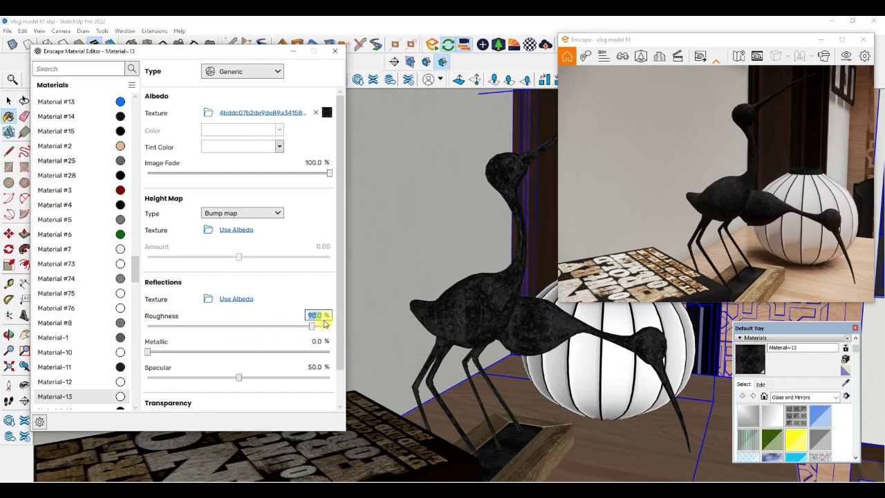
type("10")
key("Return")
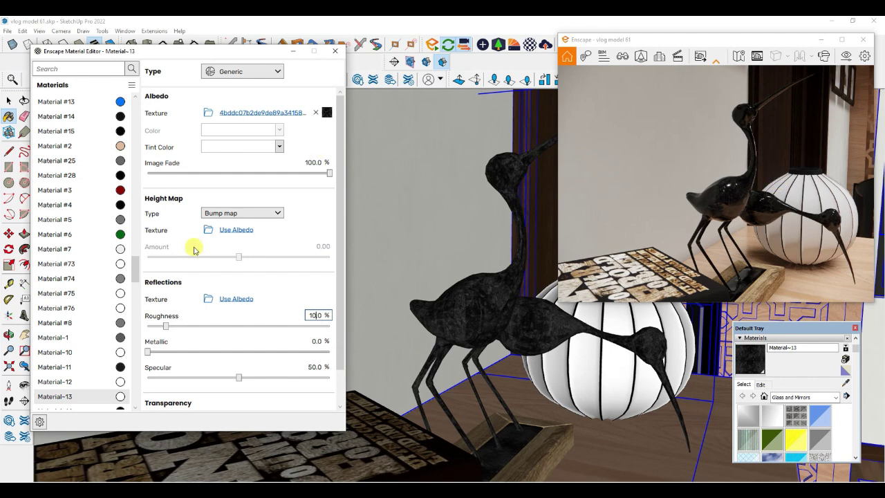
left_click(148, 353)
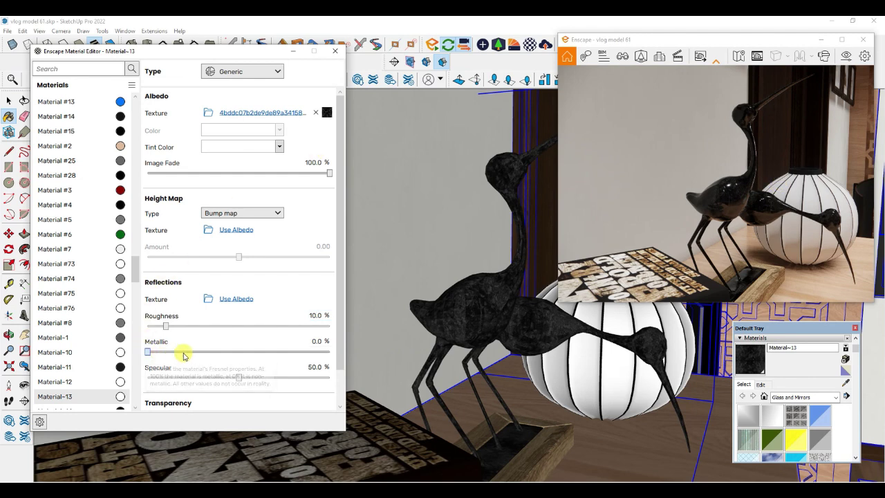
left_click(260, 352)
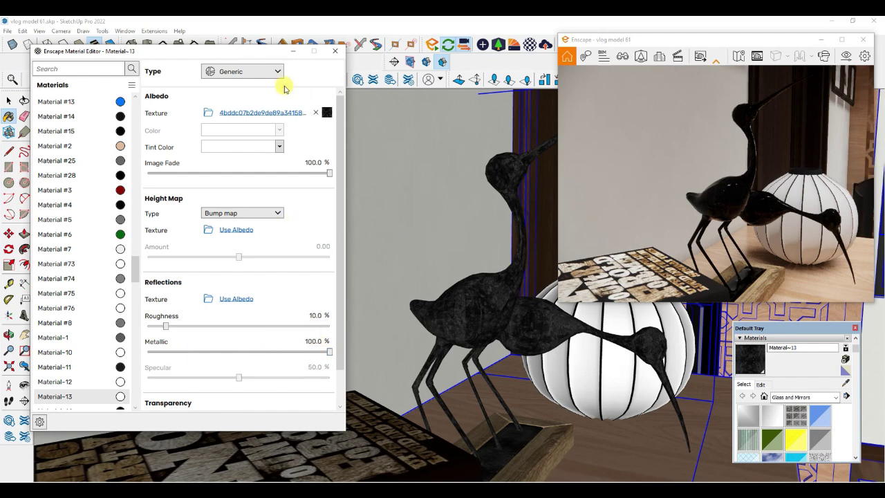
- Try a golden tint color on the bird sculpture's material and remove its albedo texture
left_click(280, 147)
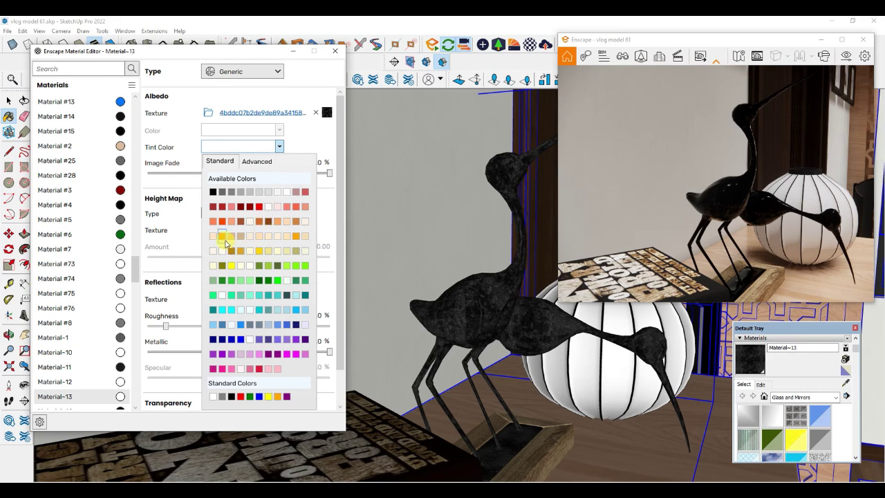
left_click(241, 253)
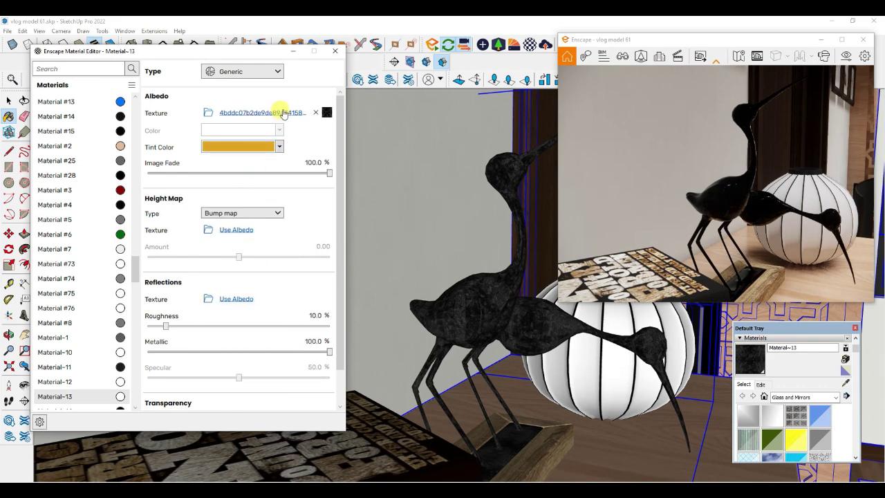
left_click(315, 114)
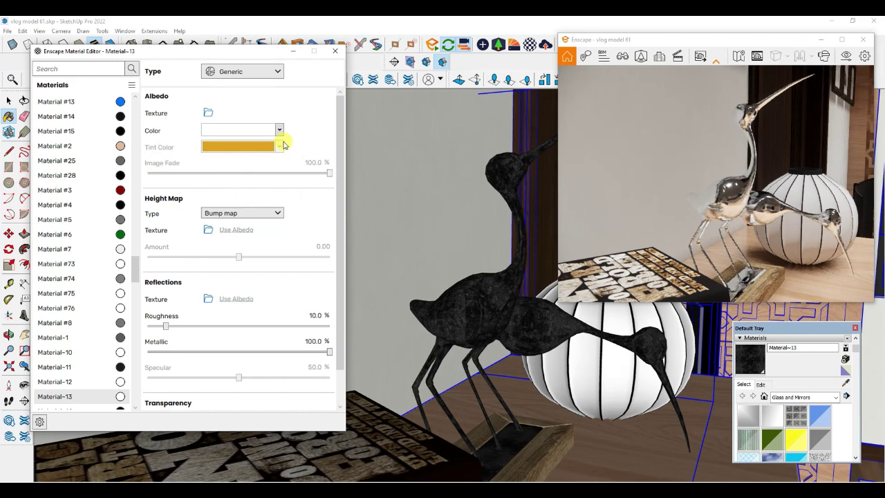
left_click(753, 196)
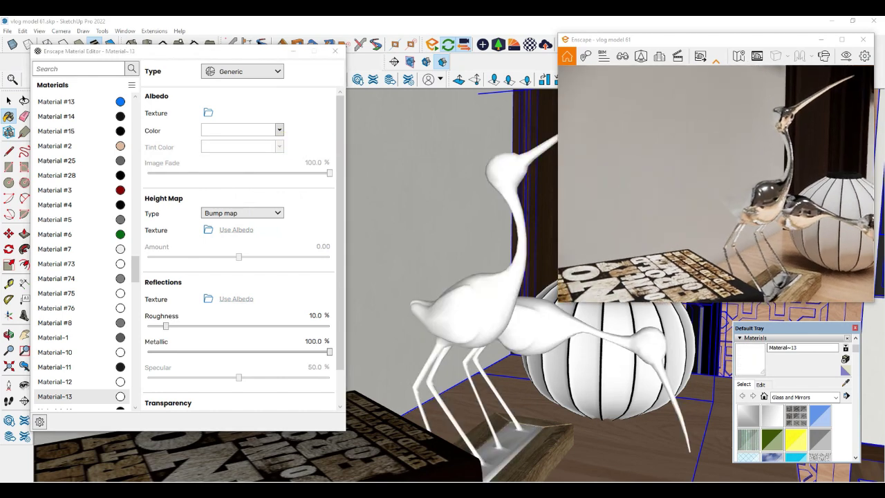
- Set the bird sculpture material's albedo color to golden yellow and view the sculpture in the render
left_click(278, 130)
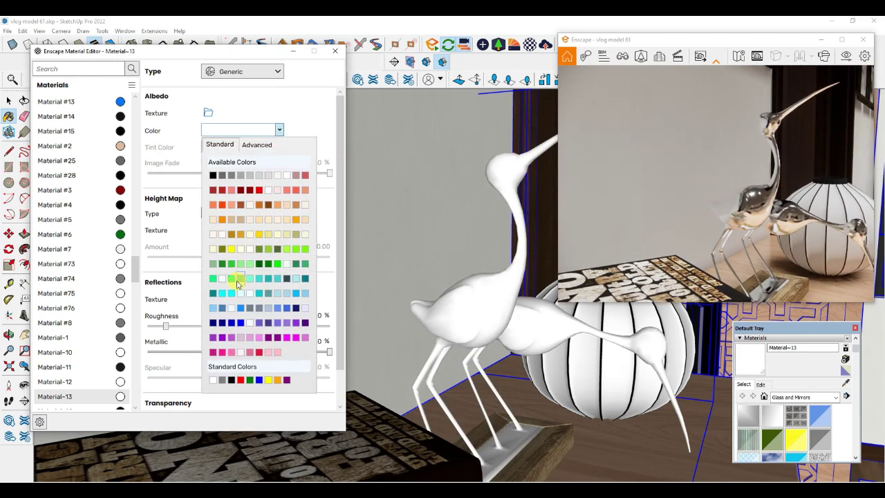
left_click(240, 233)
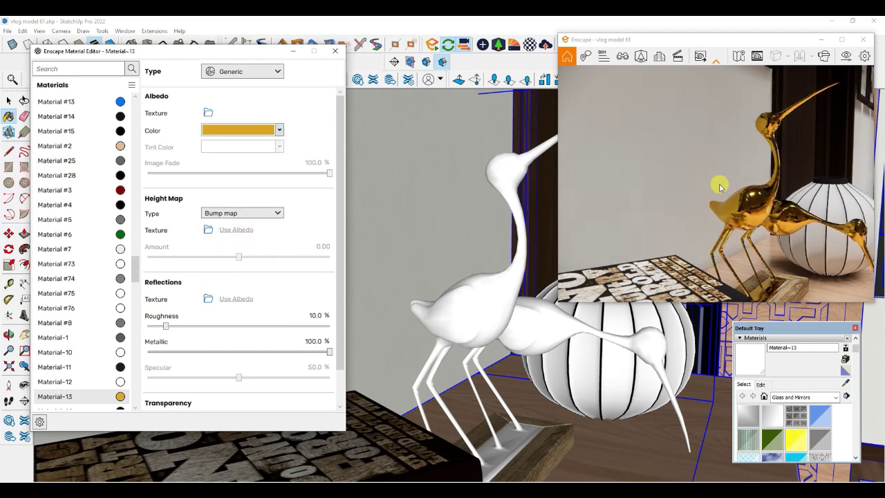
left_click_drag(720, 188, 724, 209)
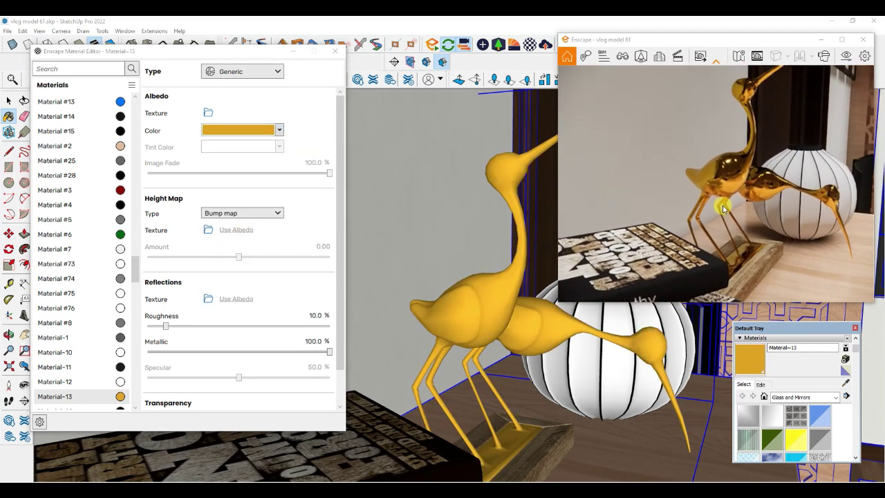
- Try a metallic value of 0% on the bird sculpture's material, restore 100%, and compare the reflections in the render
double_click(315, 340)
key("BackSpace")
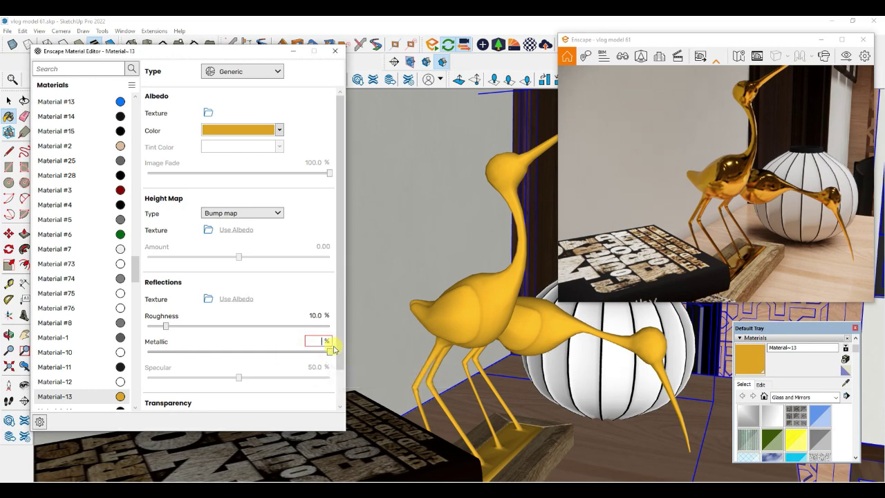
key("Return")
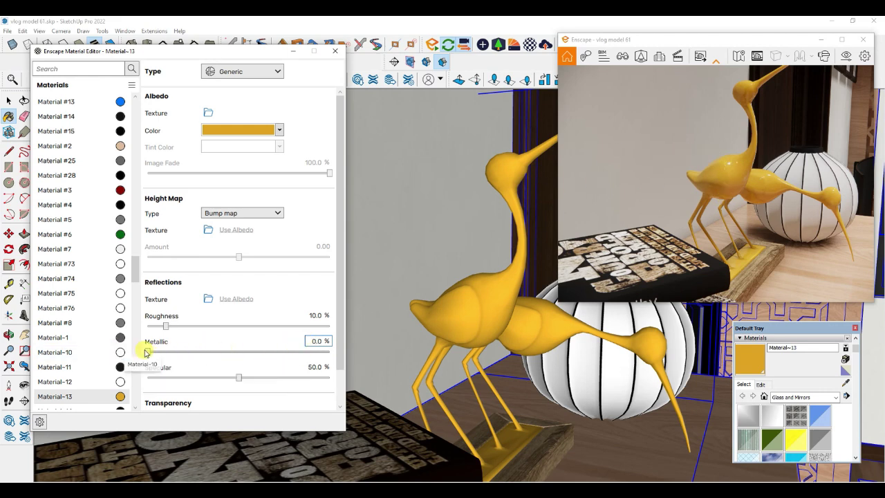
left_click_drag(147, 351, 347, 354)
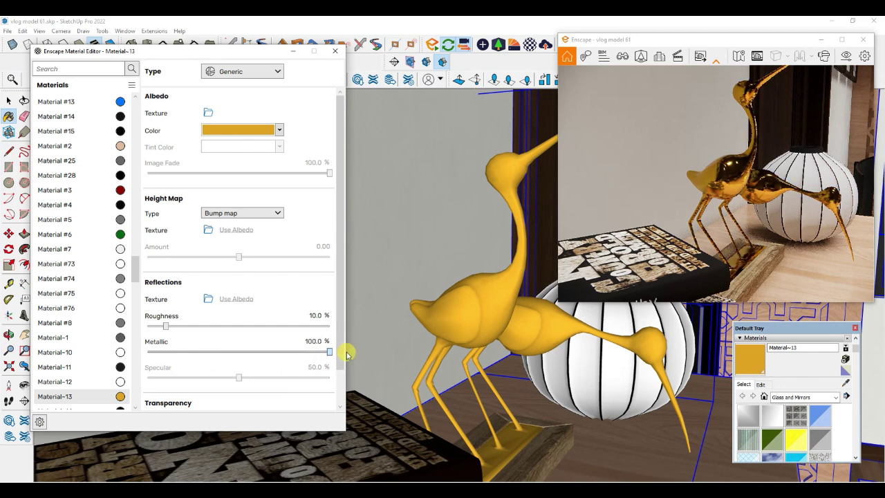
right_click_drag(800, 173, 625, 259)
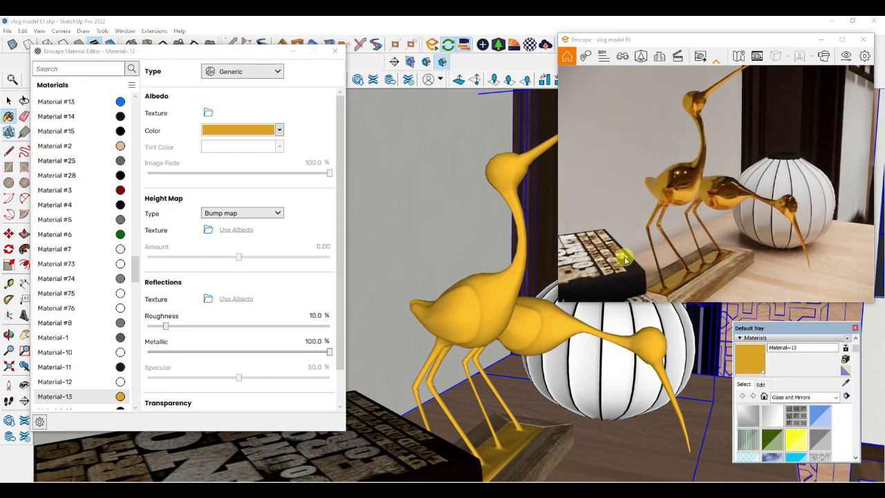
scroll(624, 260, "down", 10)
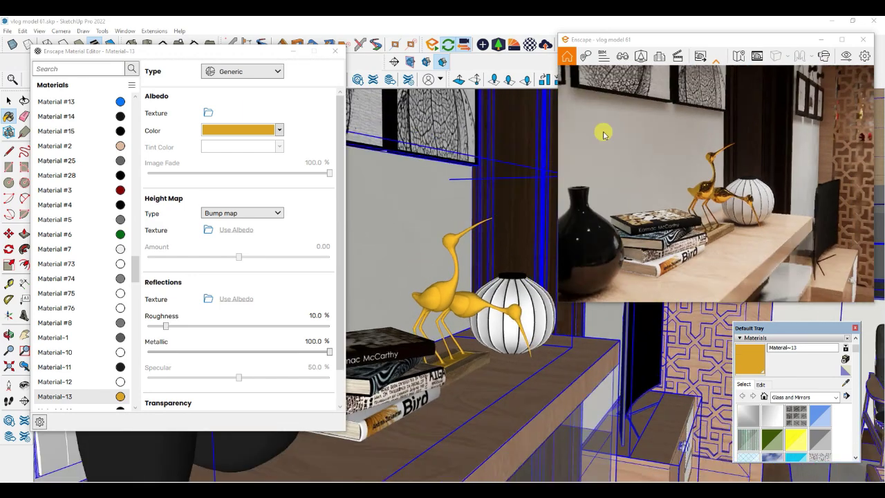
- Sample the dark window frame's Color M06 material, set its roughness to 10%, and view the frame's reflections in the render
left_click(842, 39)
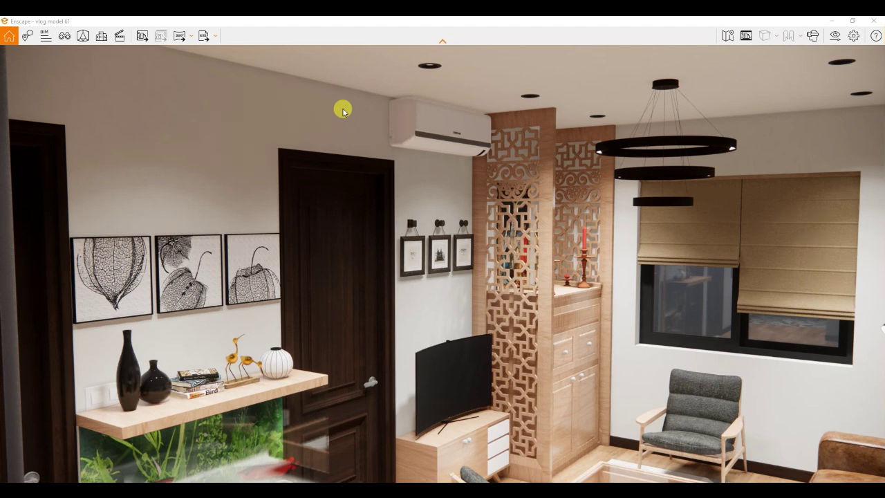
mouse_move(431, 18)
left_mouse_down()
mouse_move(453, 94)
mouse_move(612, 101)
mouse_move(593, 102)
left_mouse_up()
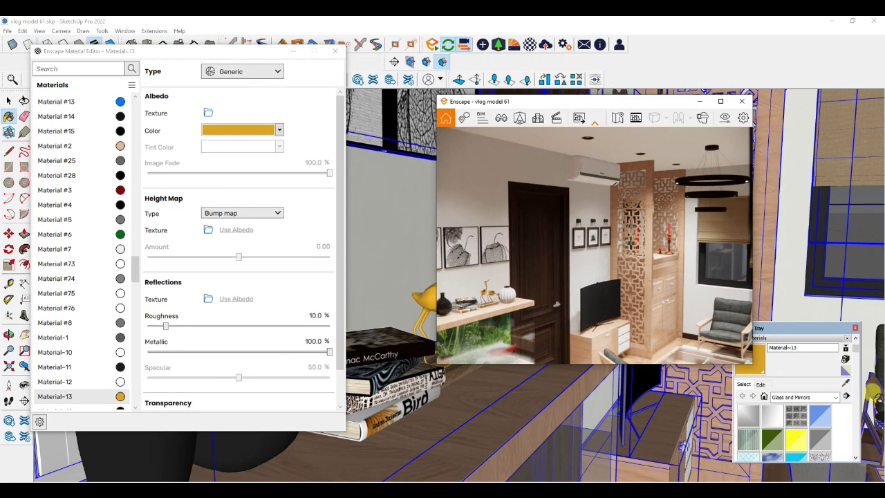
scroll(850, 266, "up", 10)
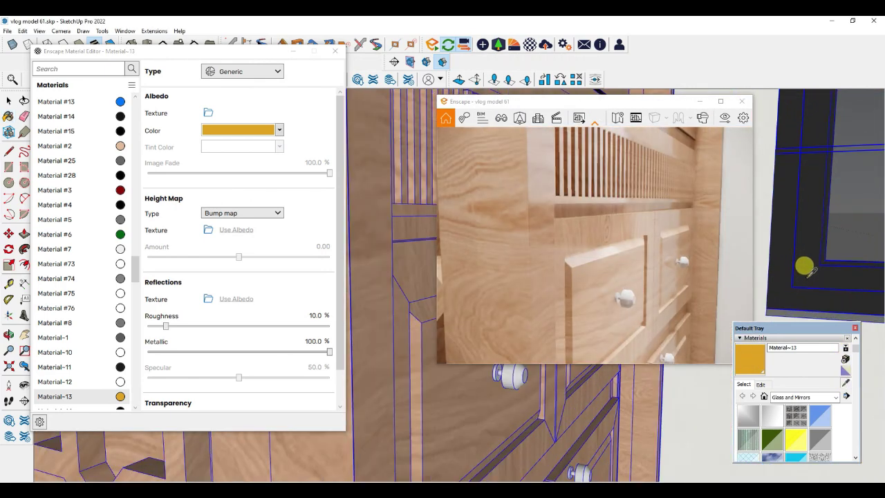
left_click(806, 255, "alt")
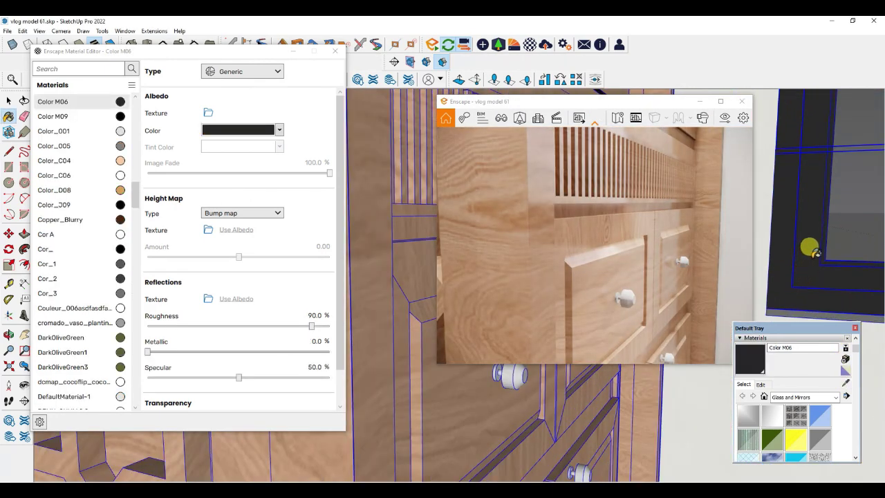
double_click(315, 315)
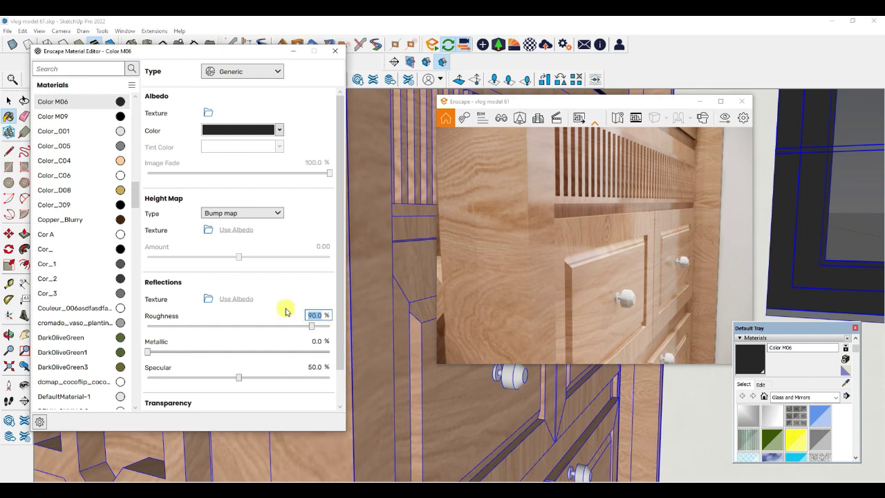
key("BackSpace")
type("10")
key("Return")
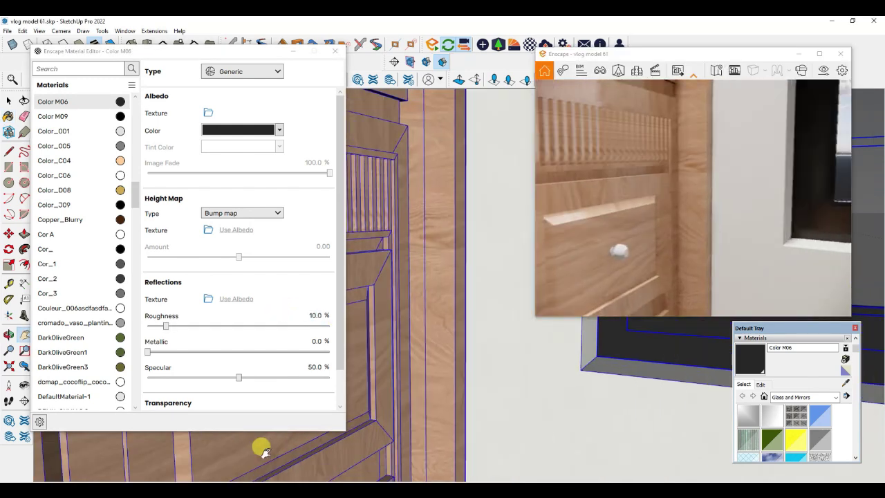
middle_click_drag(262, 449, 87, 458, "shift")
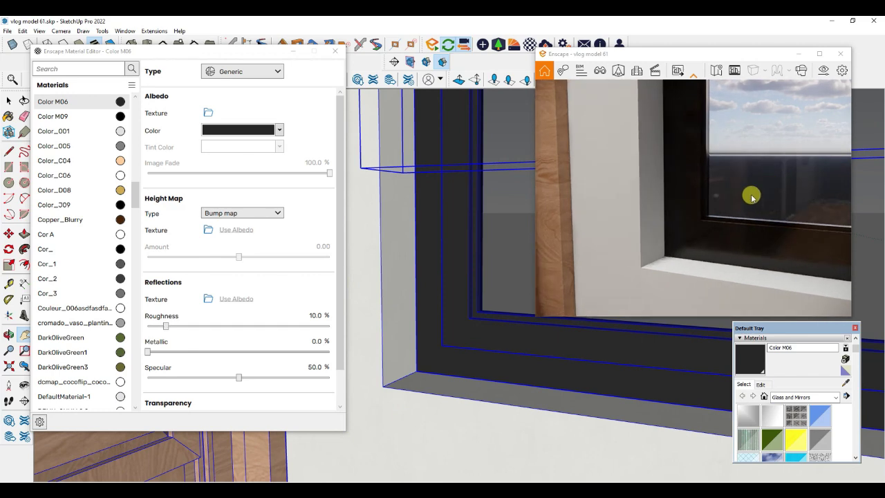
mouse_move(752, 196)
right_mouse_down()
mouse_move(703, 212)
mouse_move(646, 214)
mouse_move(689, 233)
right_mouse_up()
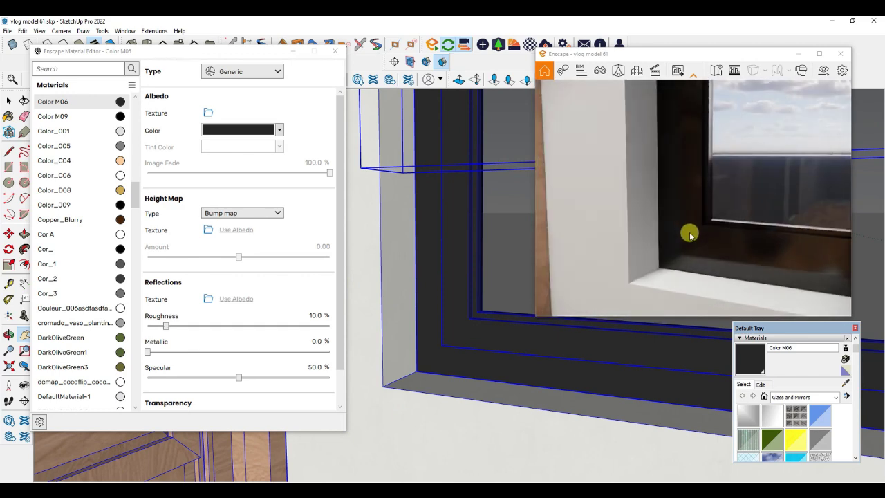
- Review the available material types and the height map settings for Color M06, and inspect the window frame in the enlarged render
left_click_drag(241, 51, 351, 74)
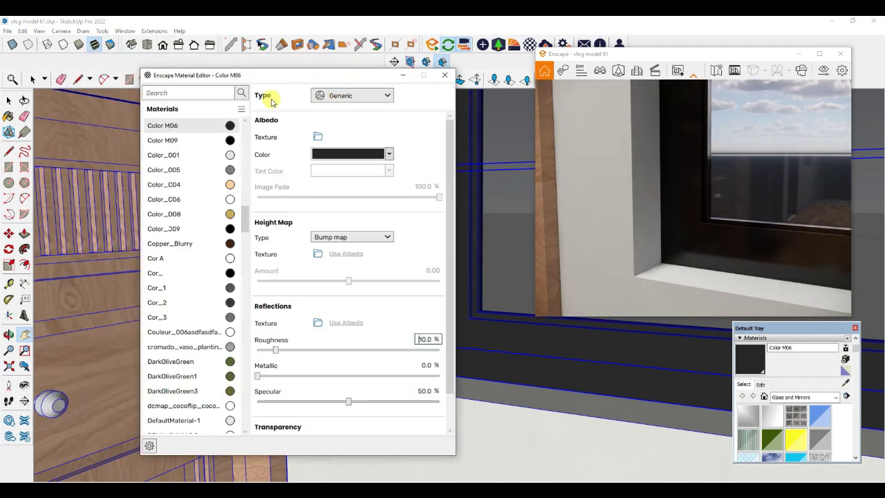
mouse_move(337, 95)
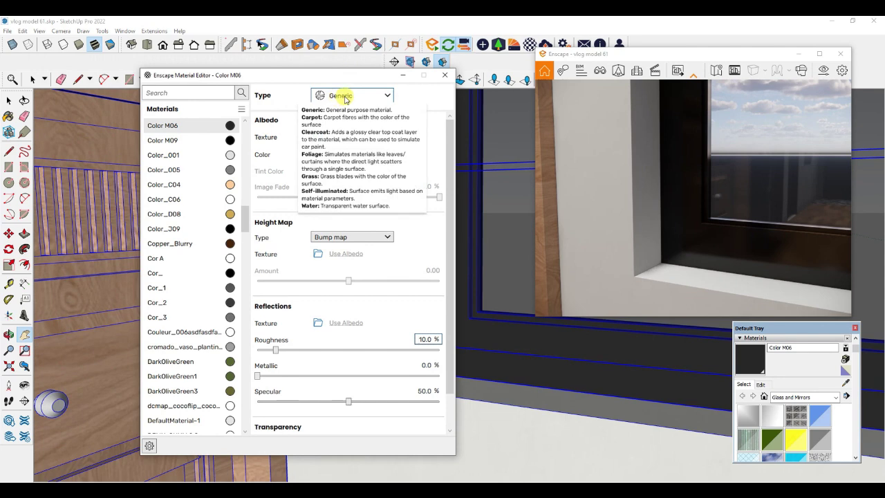
left_click(345, 98)
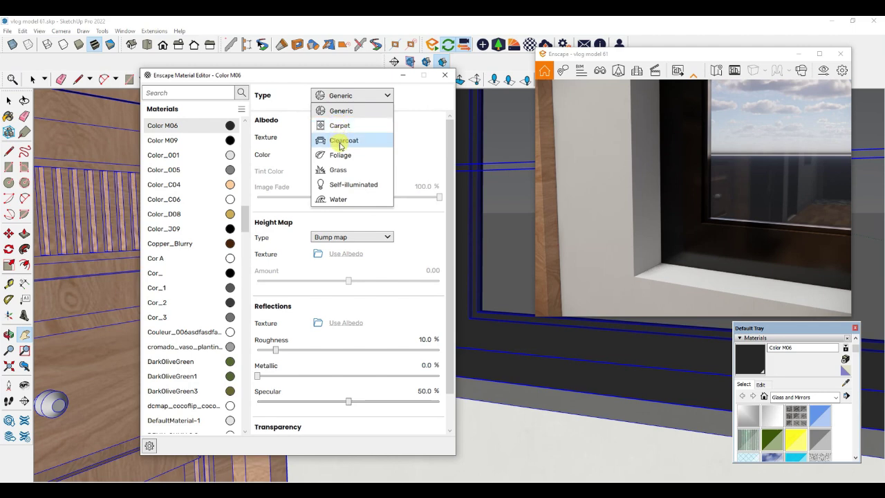
left_click(337, 183)
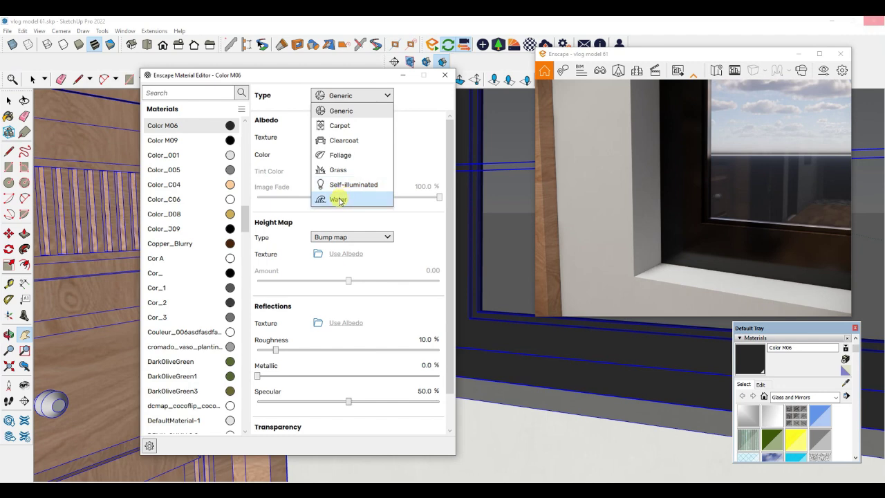
left_click(446, 77)
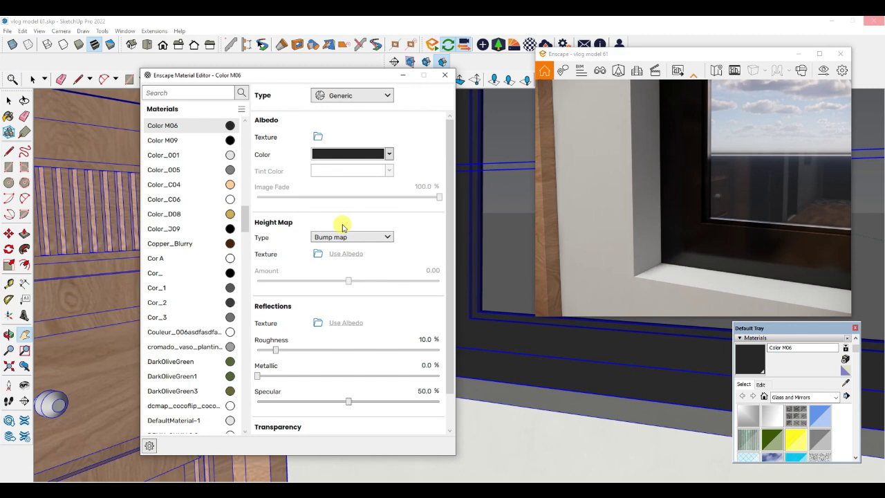
scroll(342, 227, "down", 1)
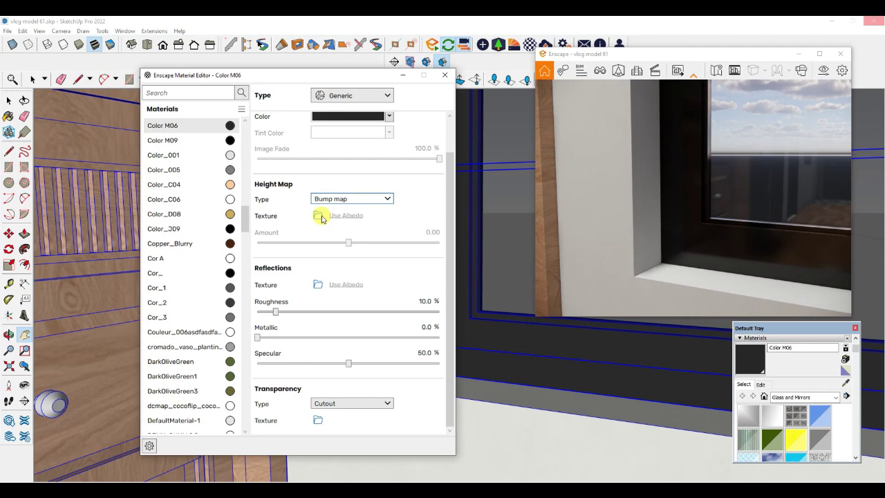
left_click(319, 216)
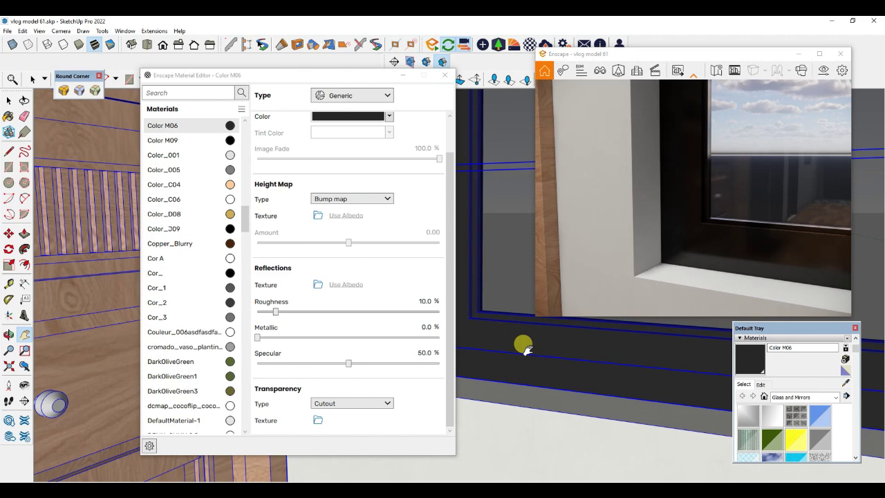
left_click(819, 53)
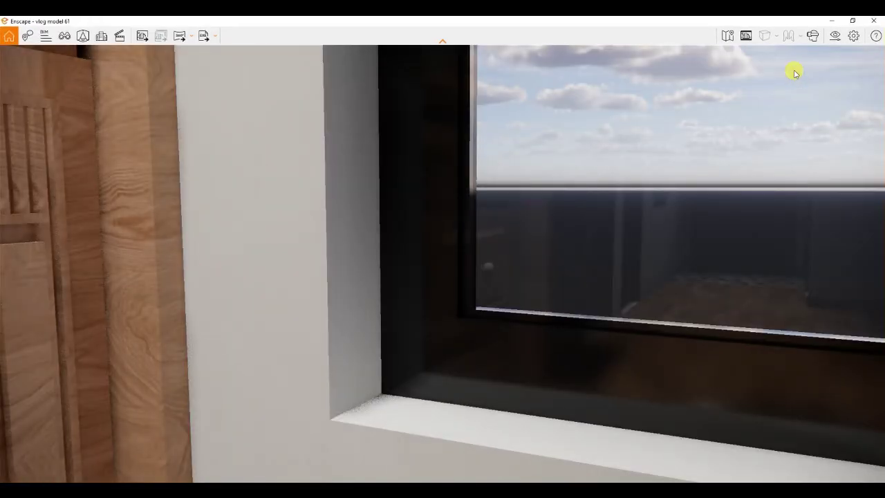
double_click(770, 20)
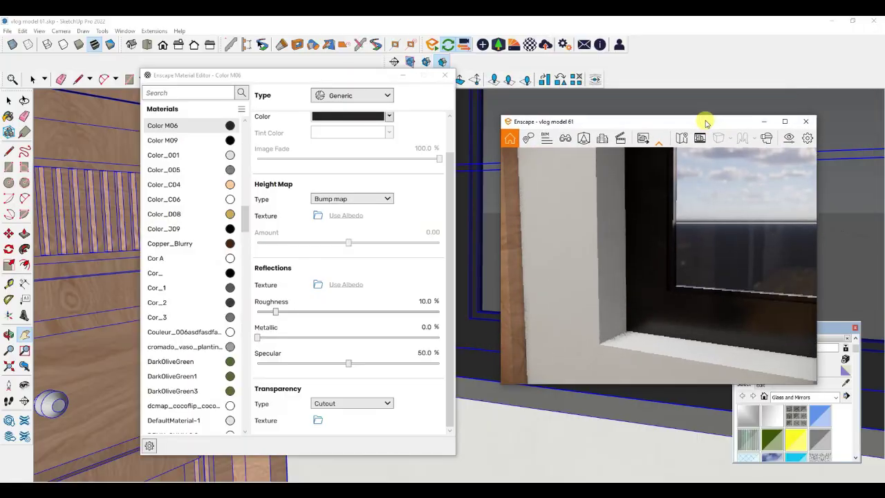
- Open the Enscape Asset Library and browse the Accessories category
left_click_drag(344, 74, 304, 146)
left_click(497, 44)
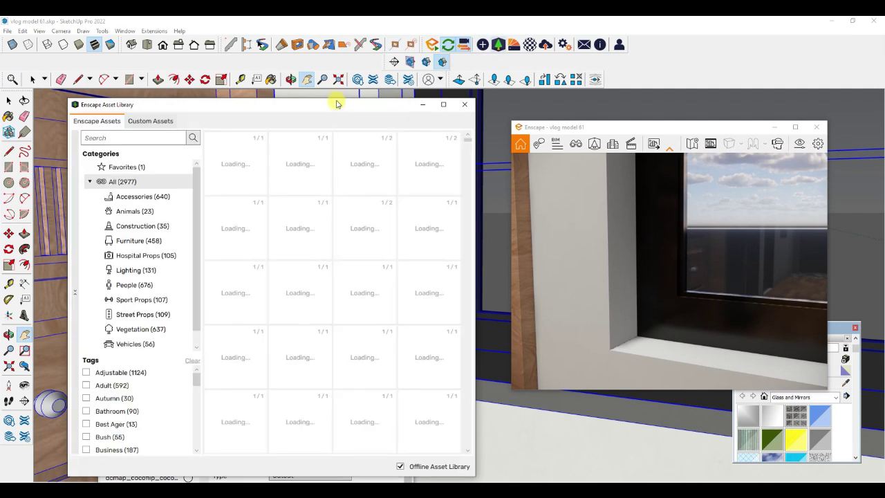
left_click_drag(341, 81, 356, 68)
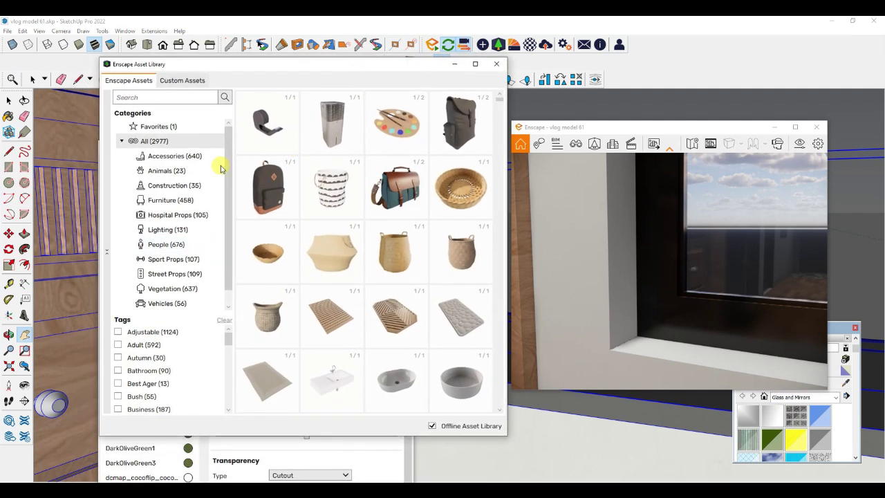
left_click(176, 157)
scroll(392, 264, "down", 2)
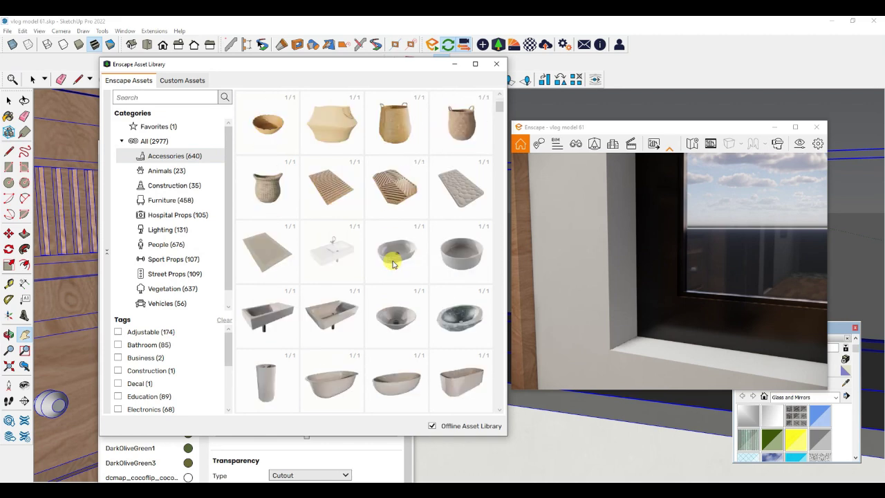
scroll(392, 264, "down", 6)
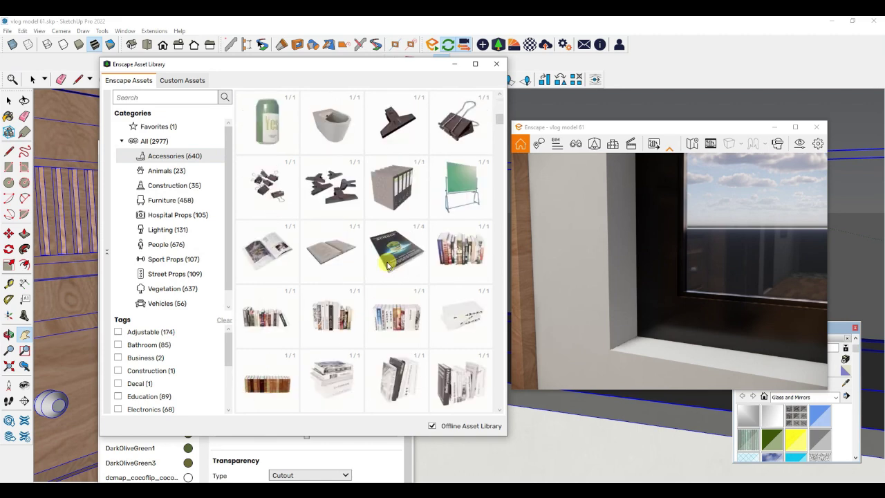
scroll(389, 264, "up", 1)
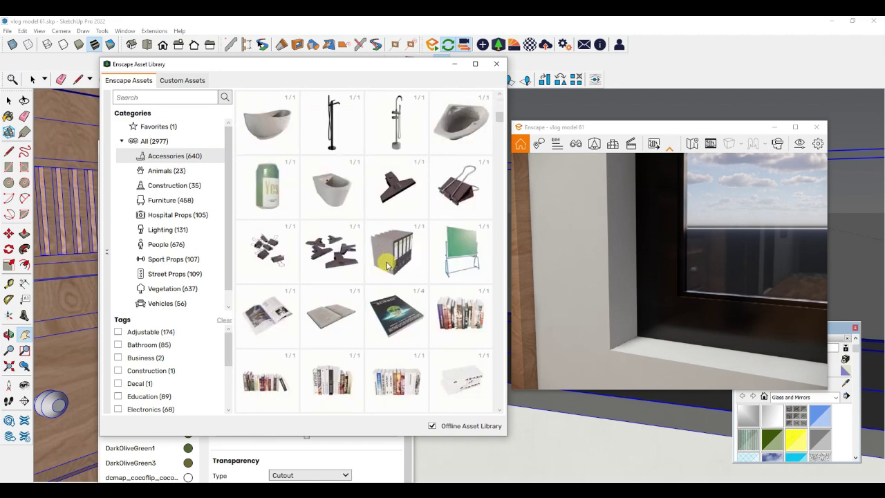
- View the custom assets in the library, and return to the Enscape assets to browse the books and bottles
left_click(179, 82)
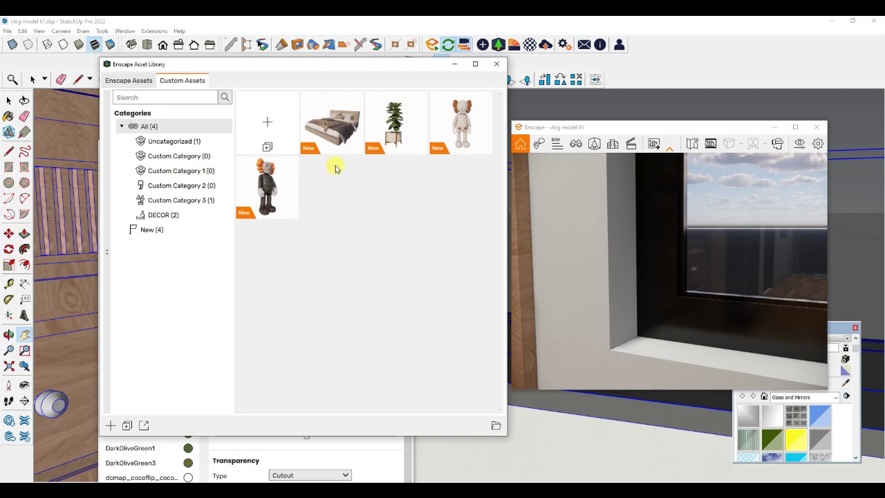
left_click_drag(357, 65, 364, 60)
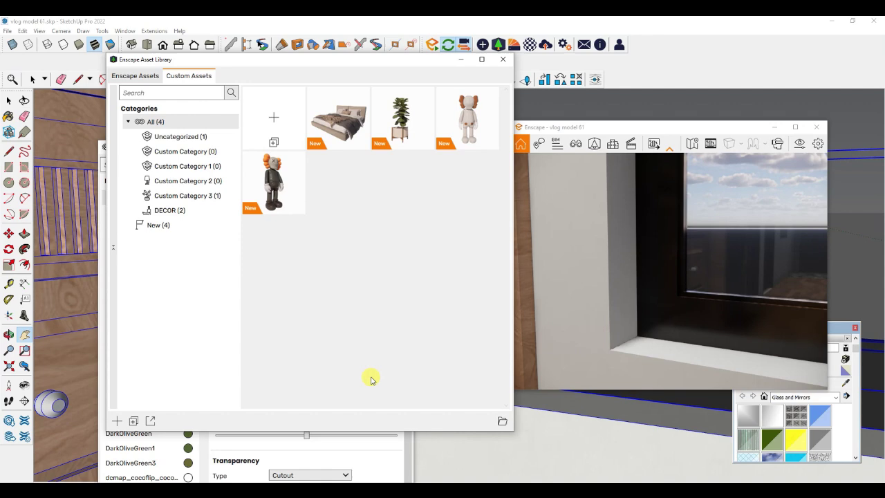
left_click(146, 77)
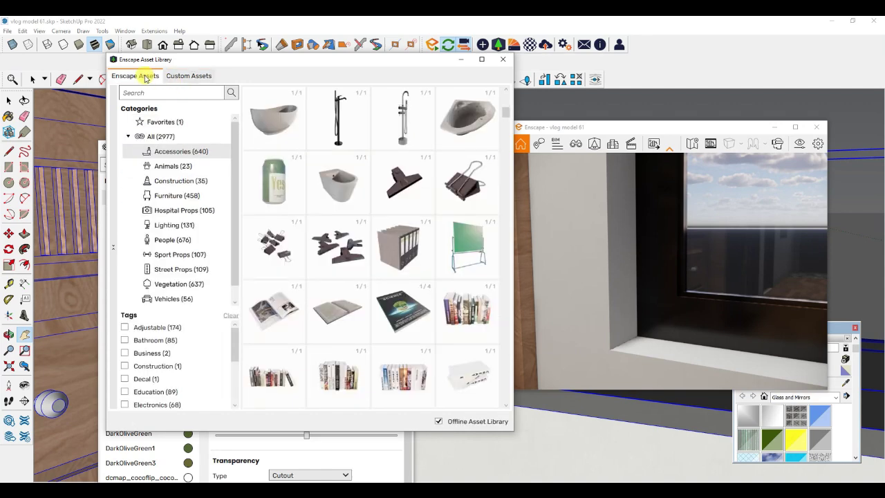
scroll(339, 257, "down", 3)
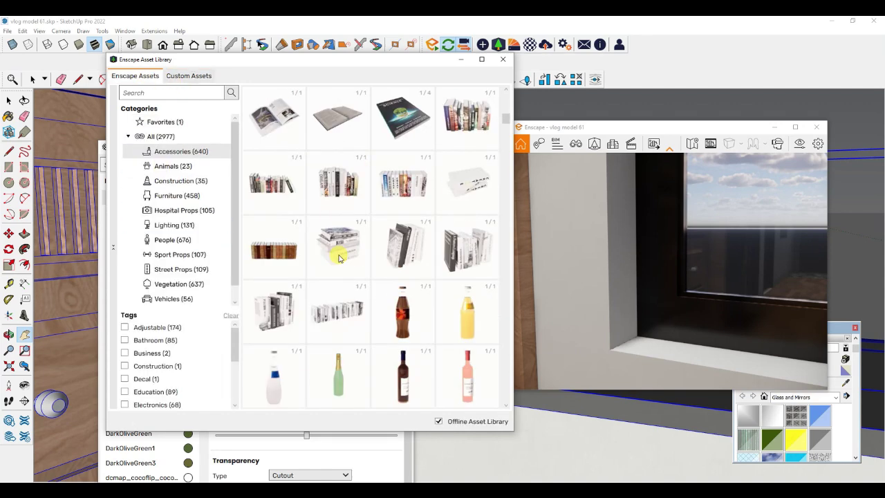